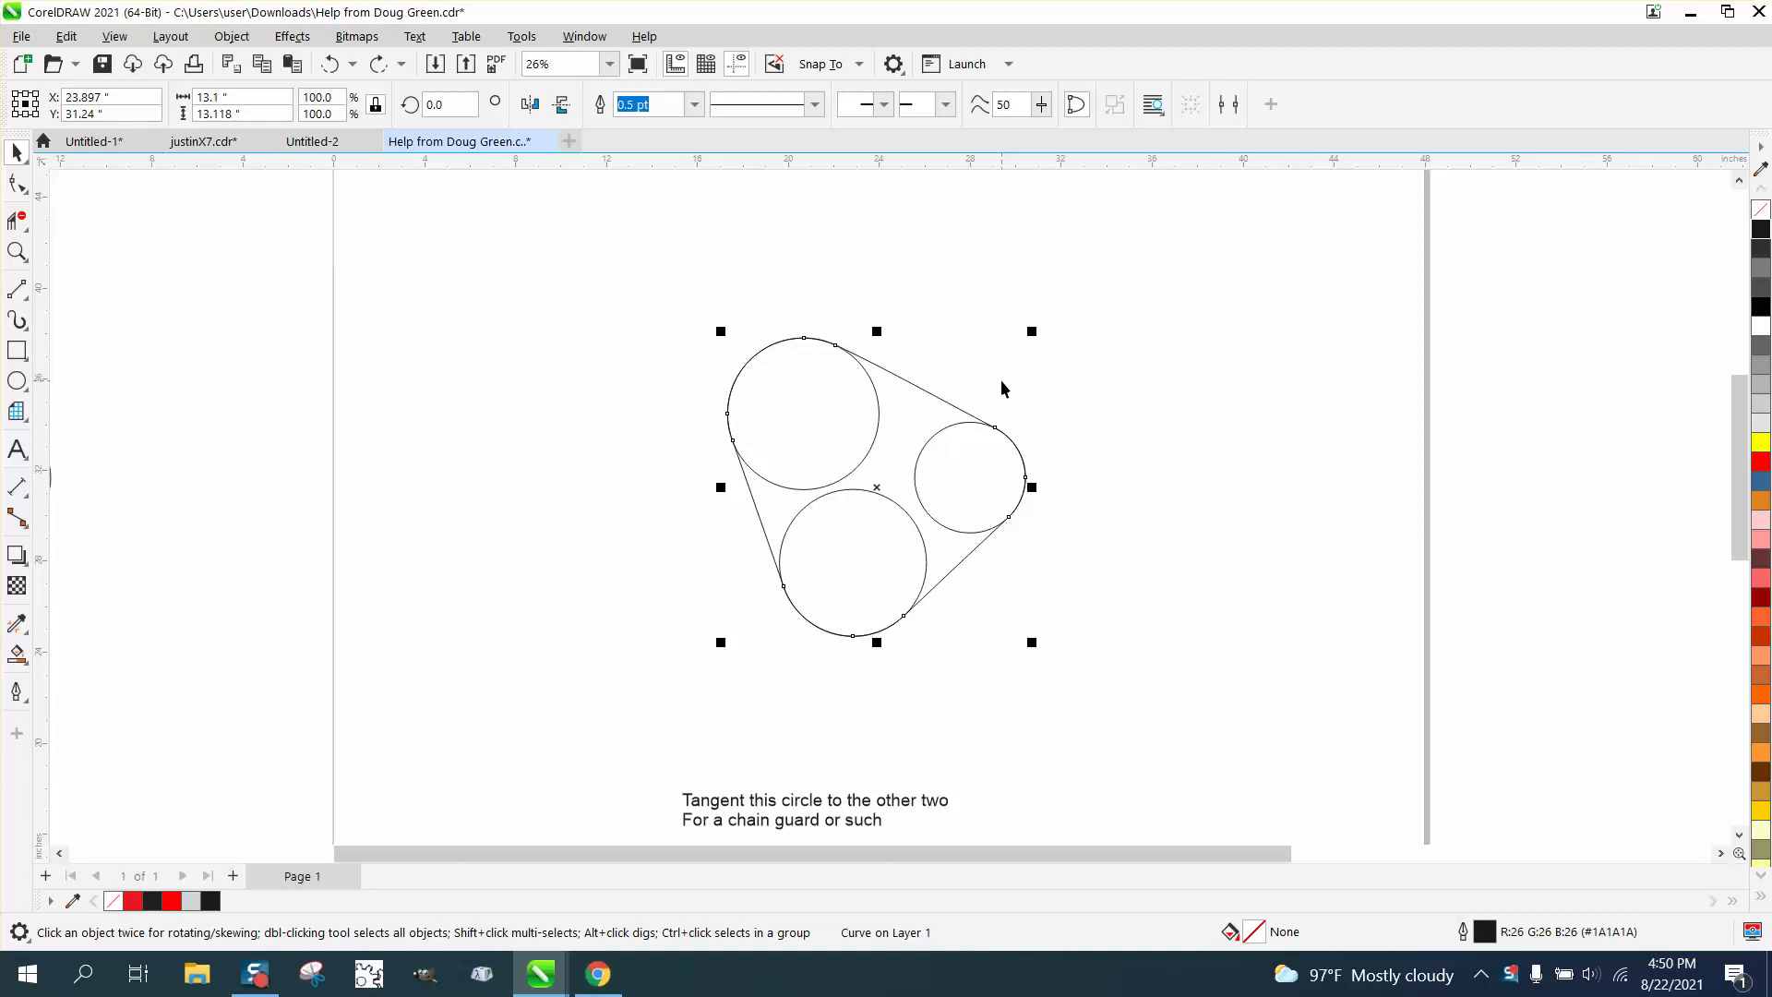
Nudge the existing chain-guard outline left until it clears the three circles.
key("Left")
key("Left")
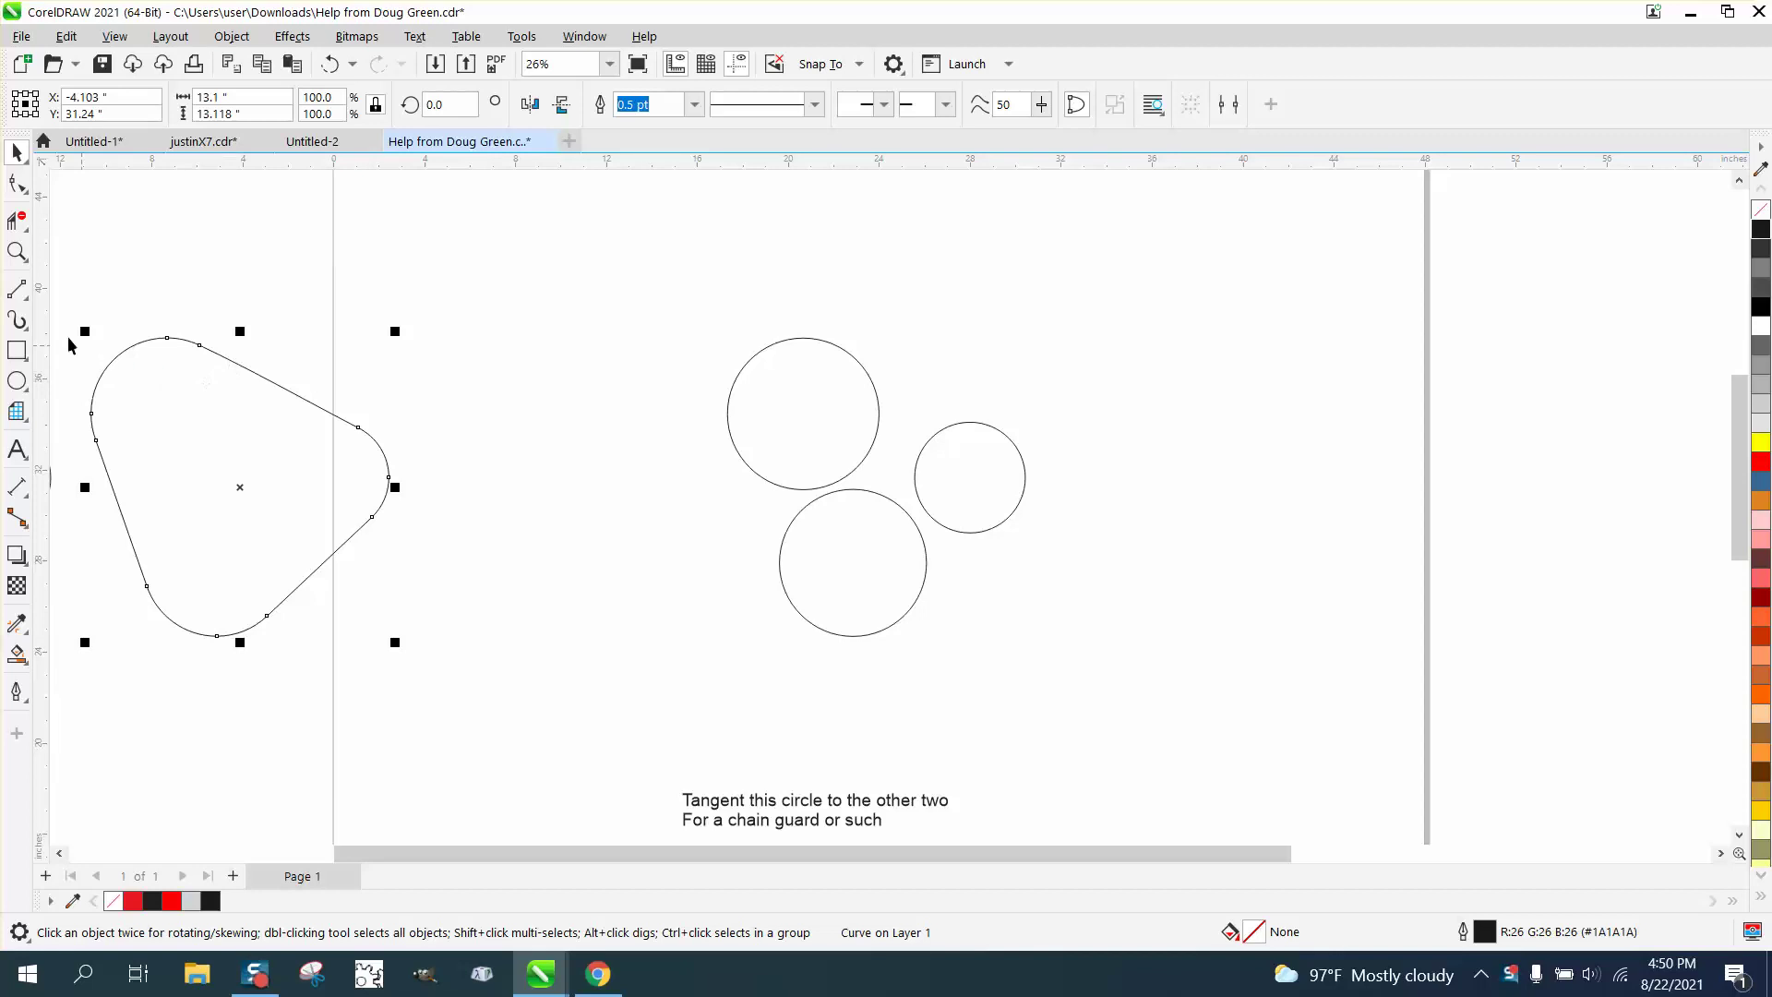
Draw a 2-point line from the upper-left circle's top to the right circle's top.
left_click(17, 251)
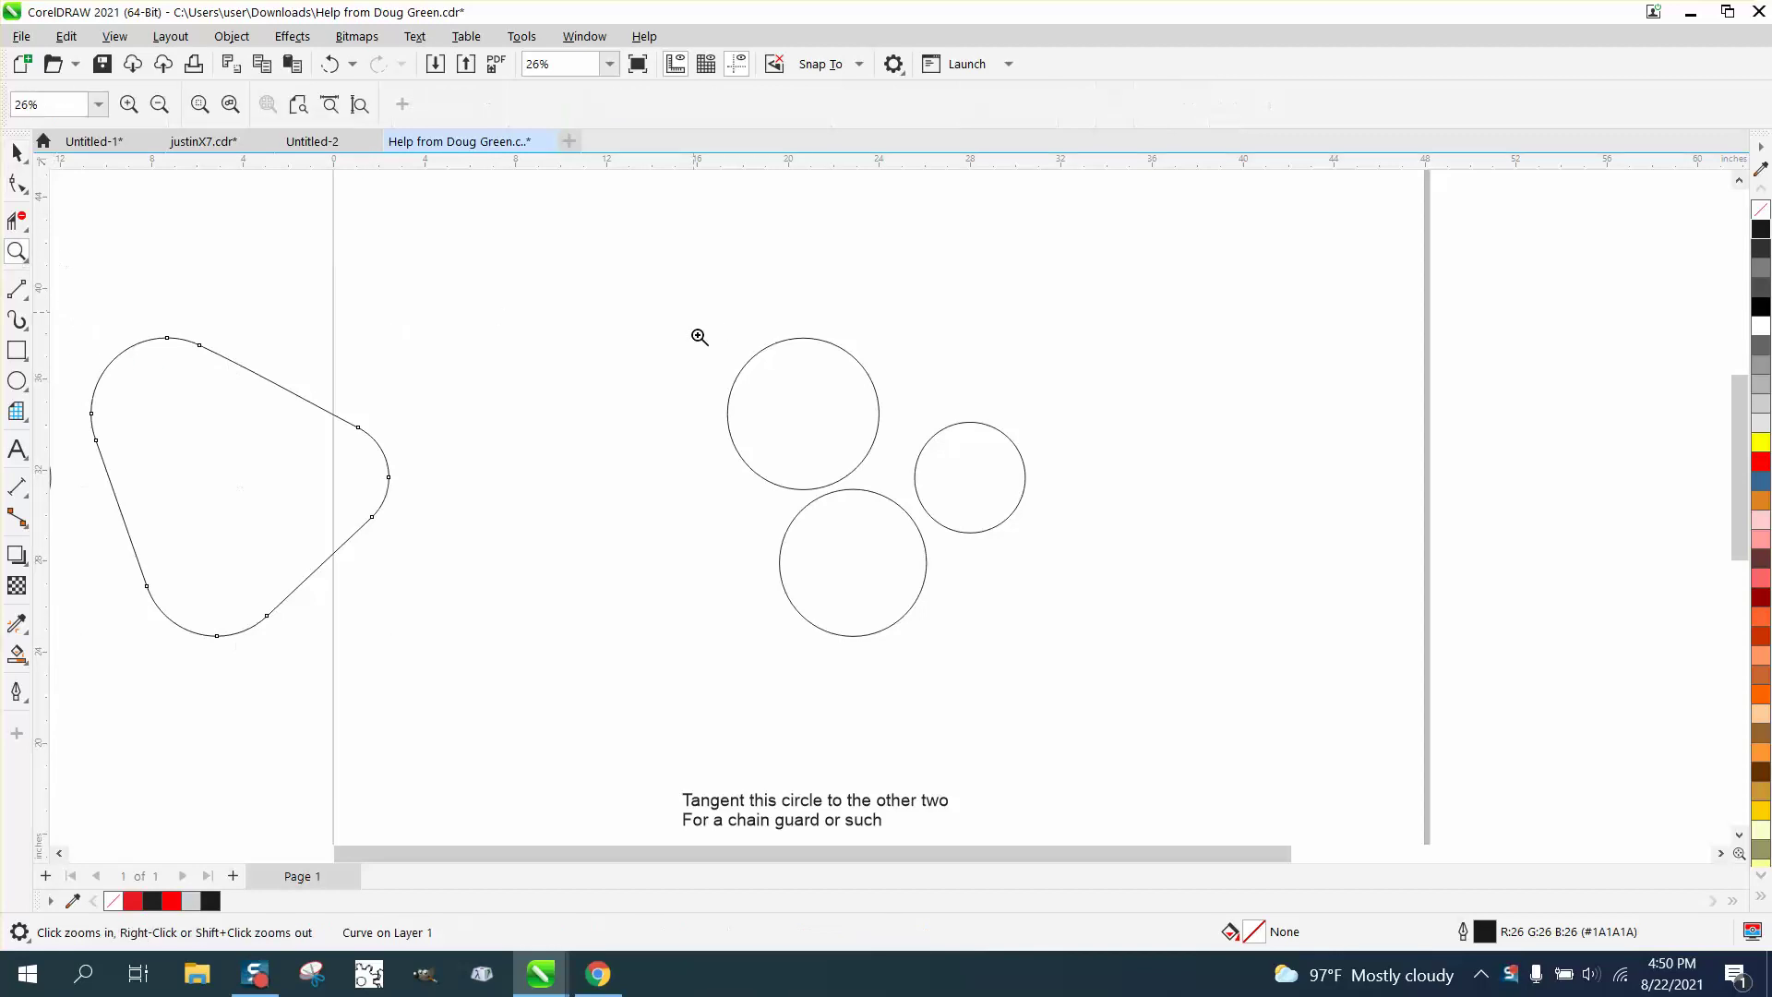
left_click_drag(694, 318, 1237, 649)
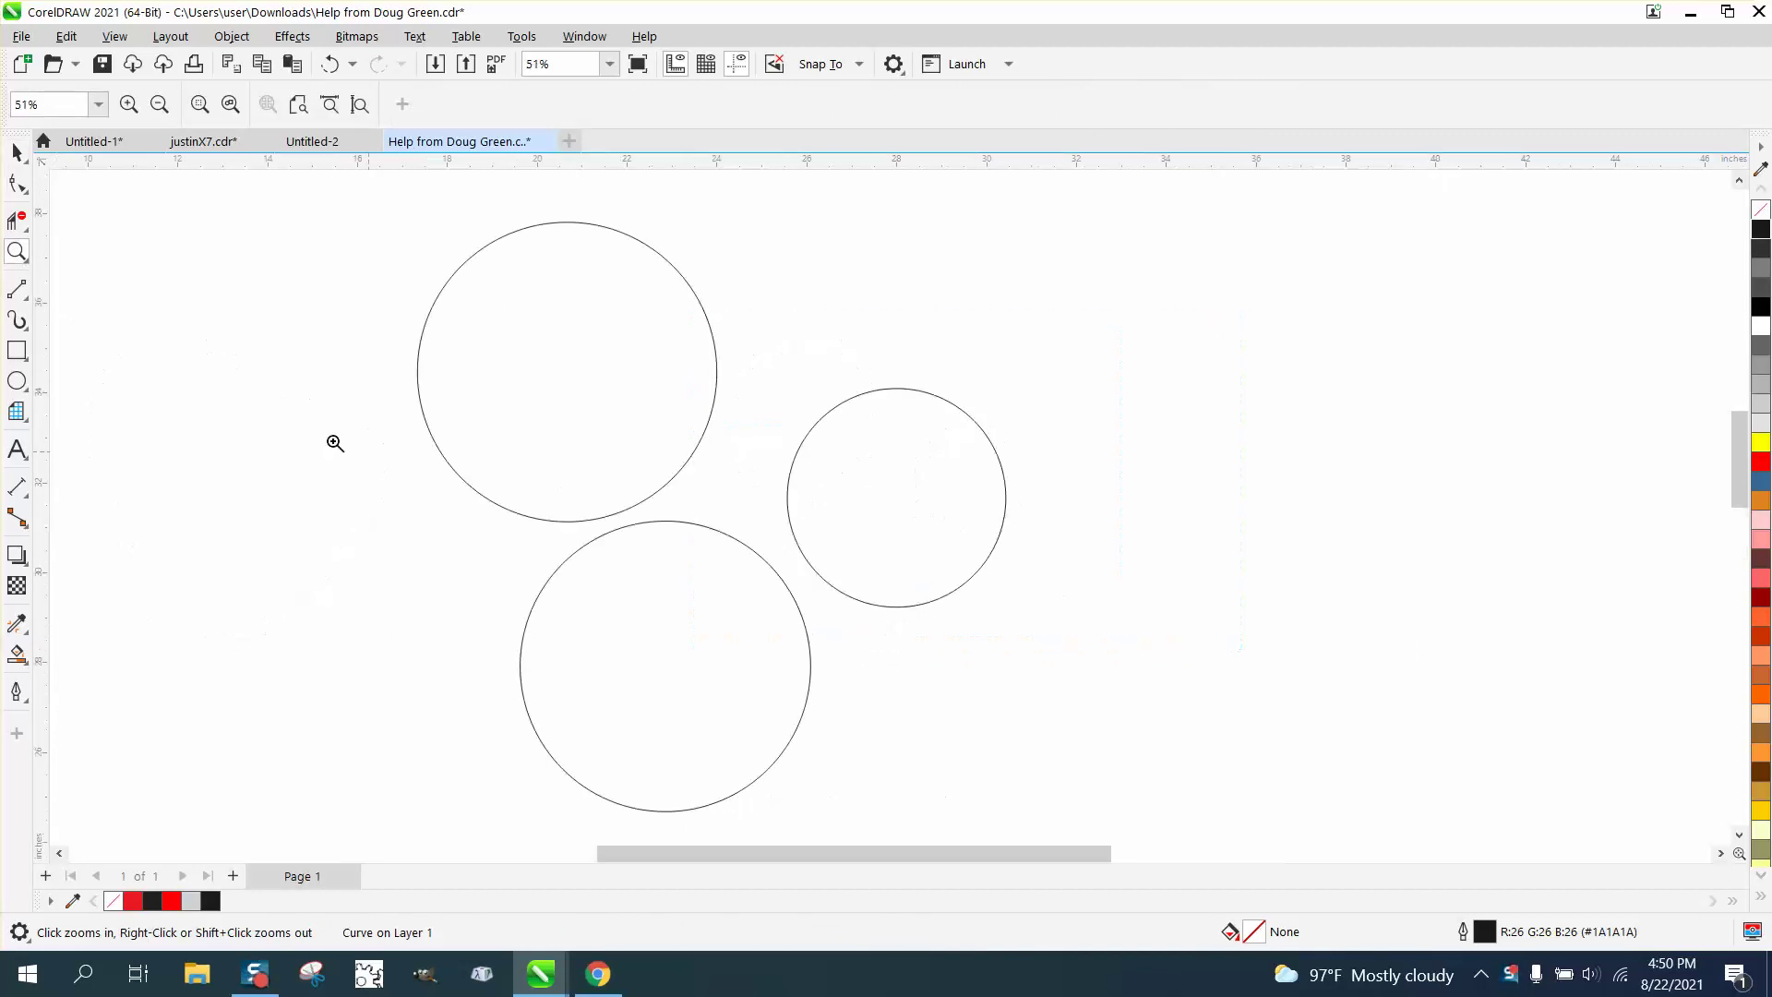
left_click(21, 291)
left_click(118, 321)
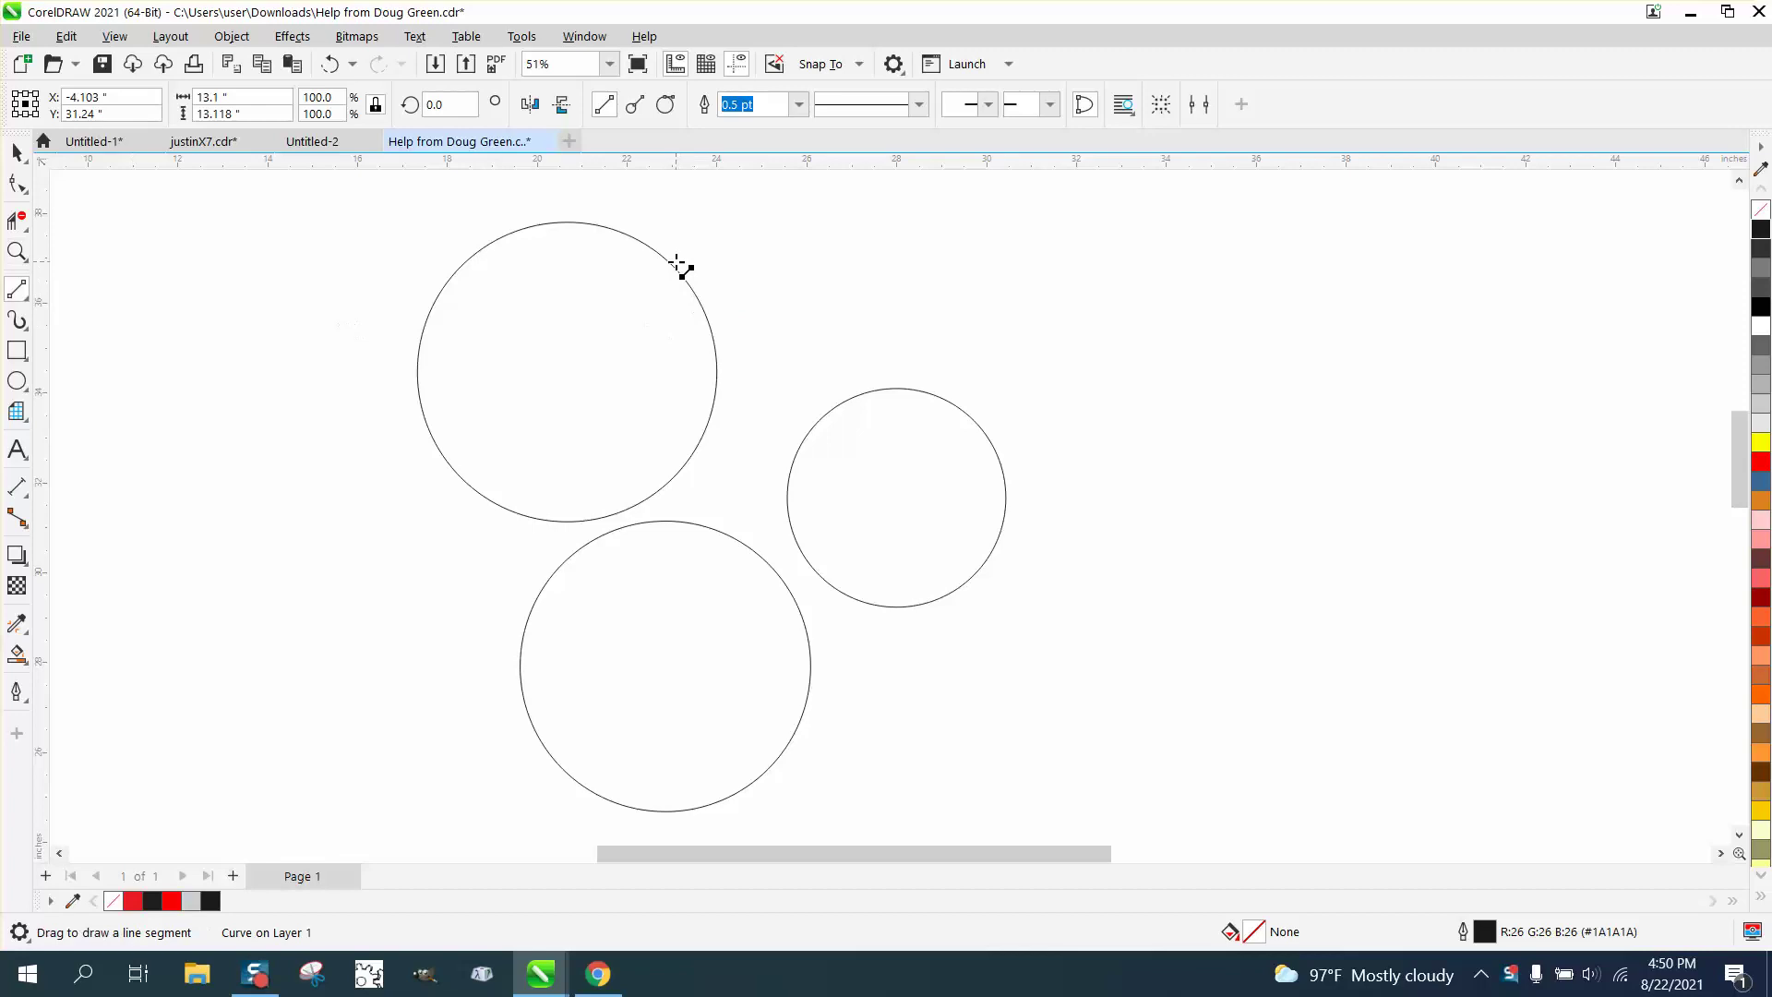
left_click_drag(699, 287, 934, 395)
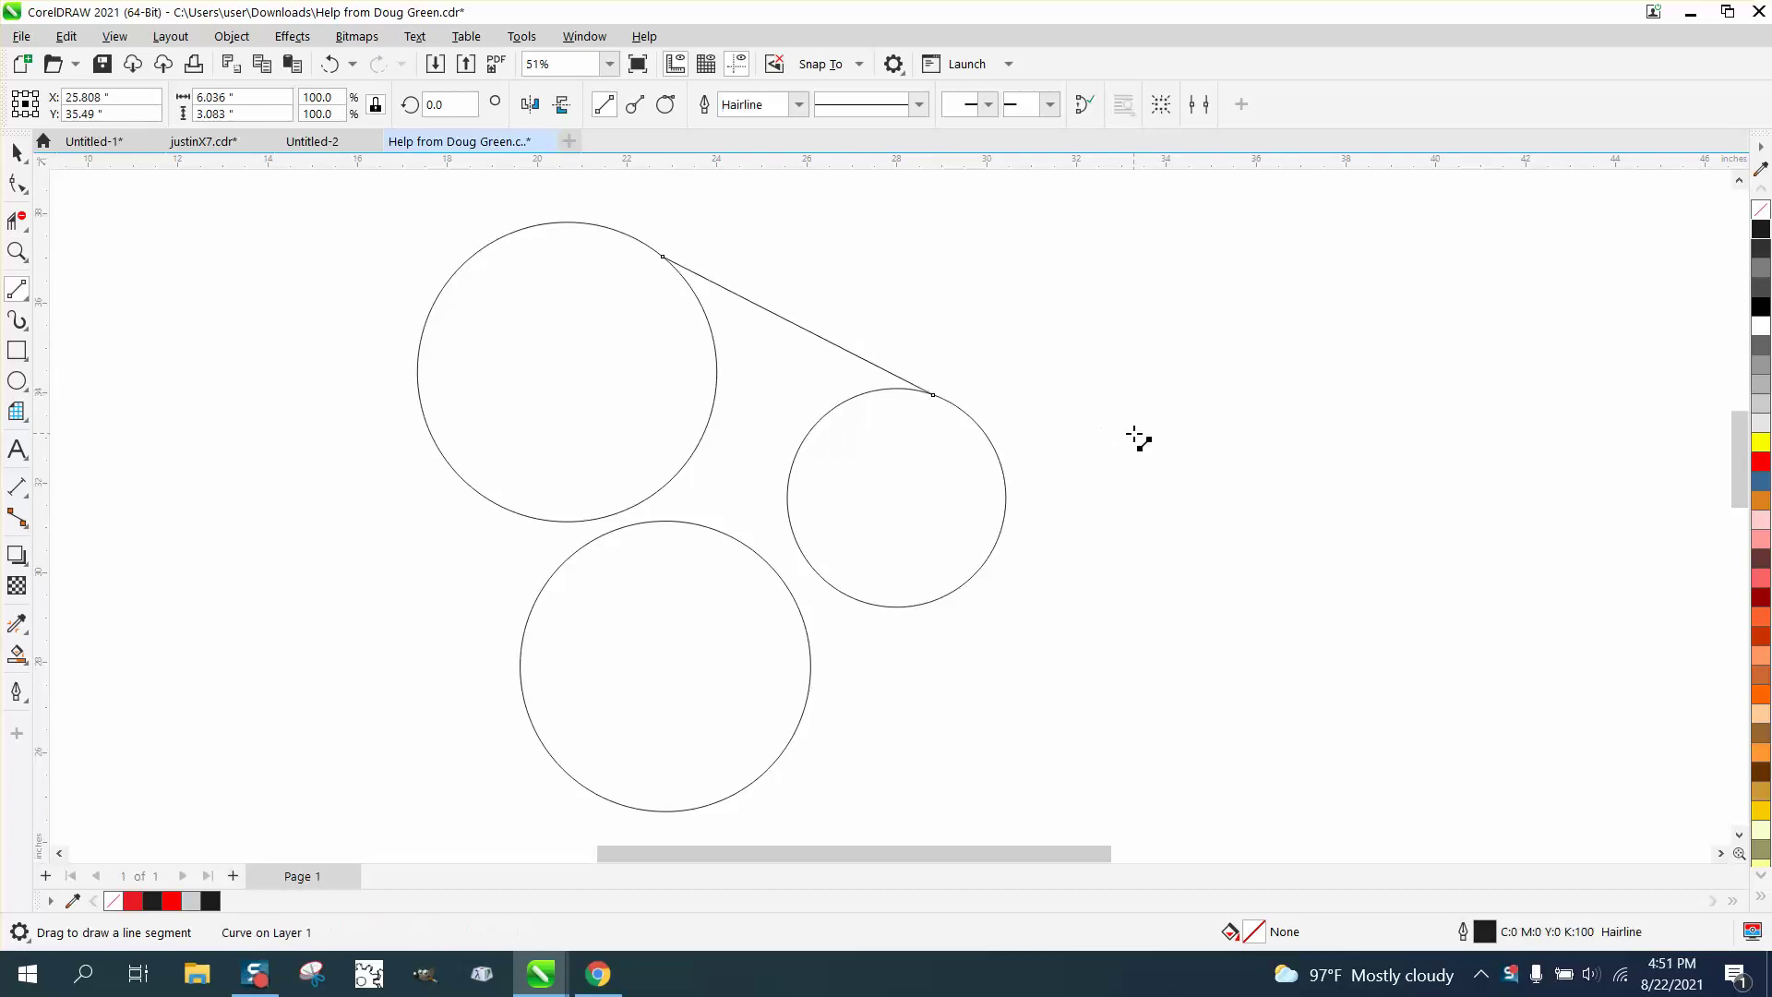
left_click(17, 251)
left_click_drag(617, 237, 820, 333)
scroll(601, 364, "down", 5)
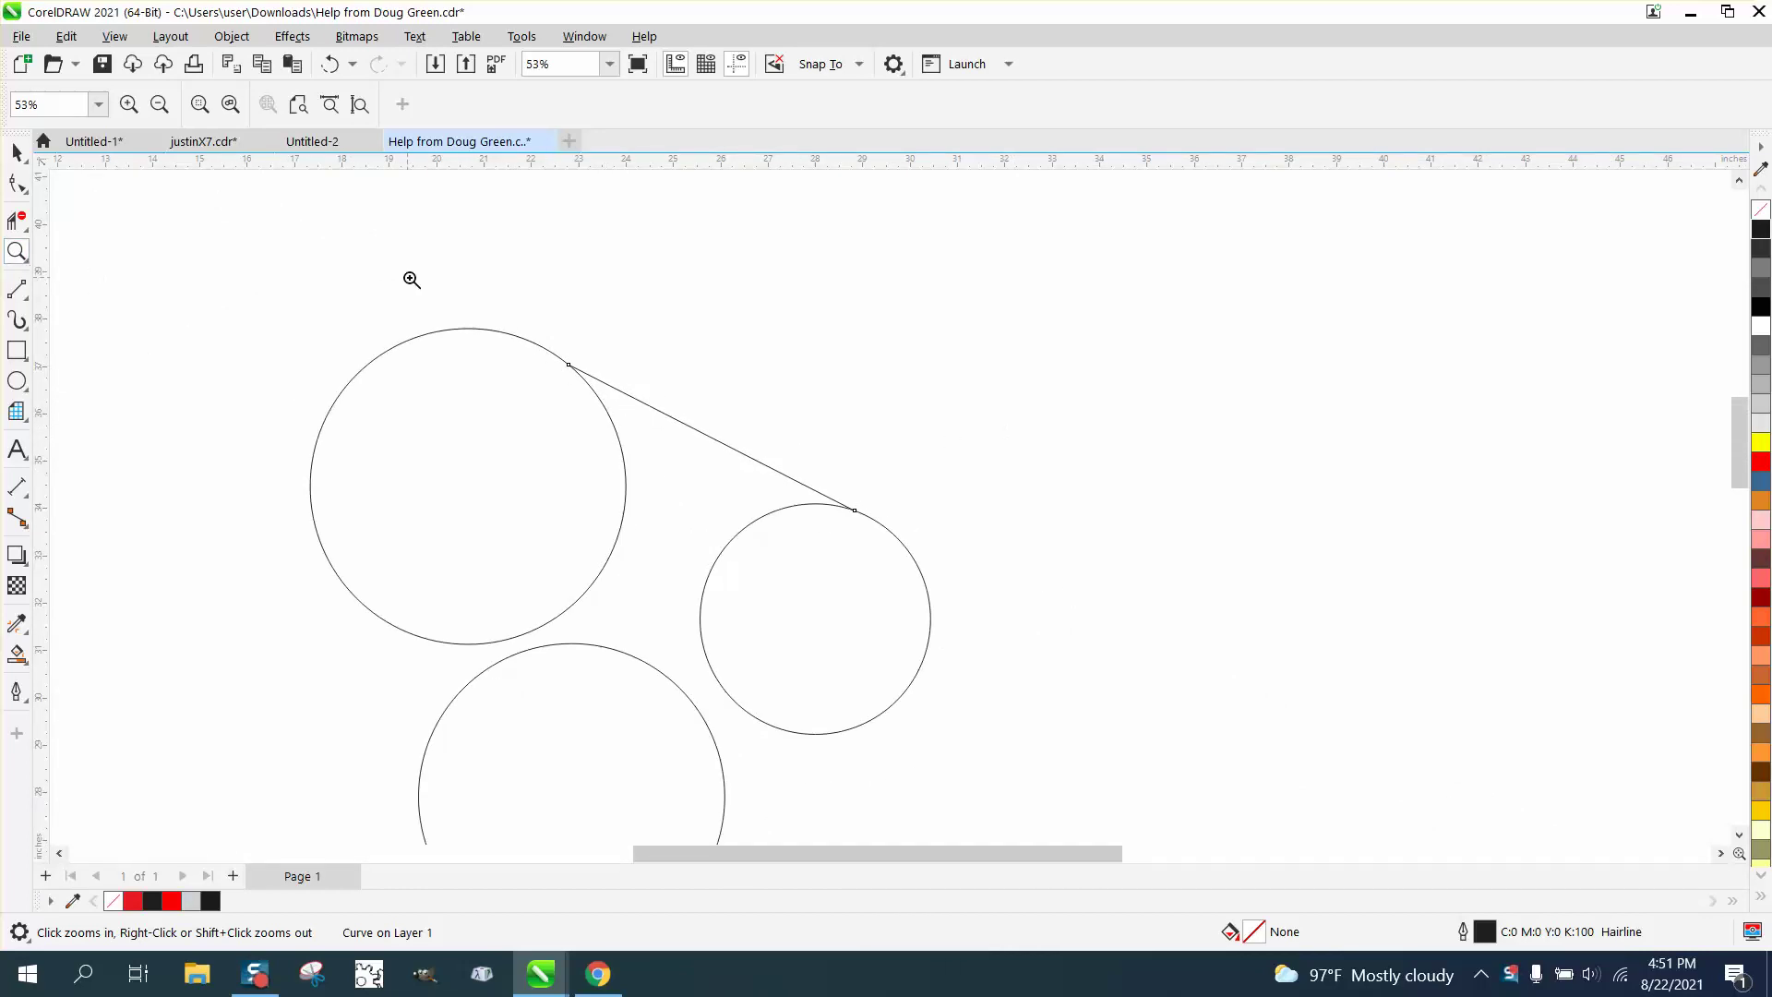
scroll(407, 277, "up", 1)
left_click_drag(420, 280, 872, 546)
Slide the line's upper end node onto the big circle's tangent point.
left_click(17, 184)
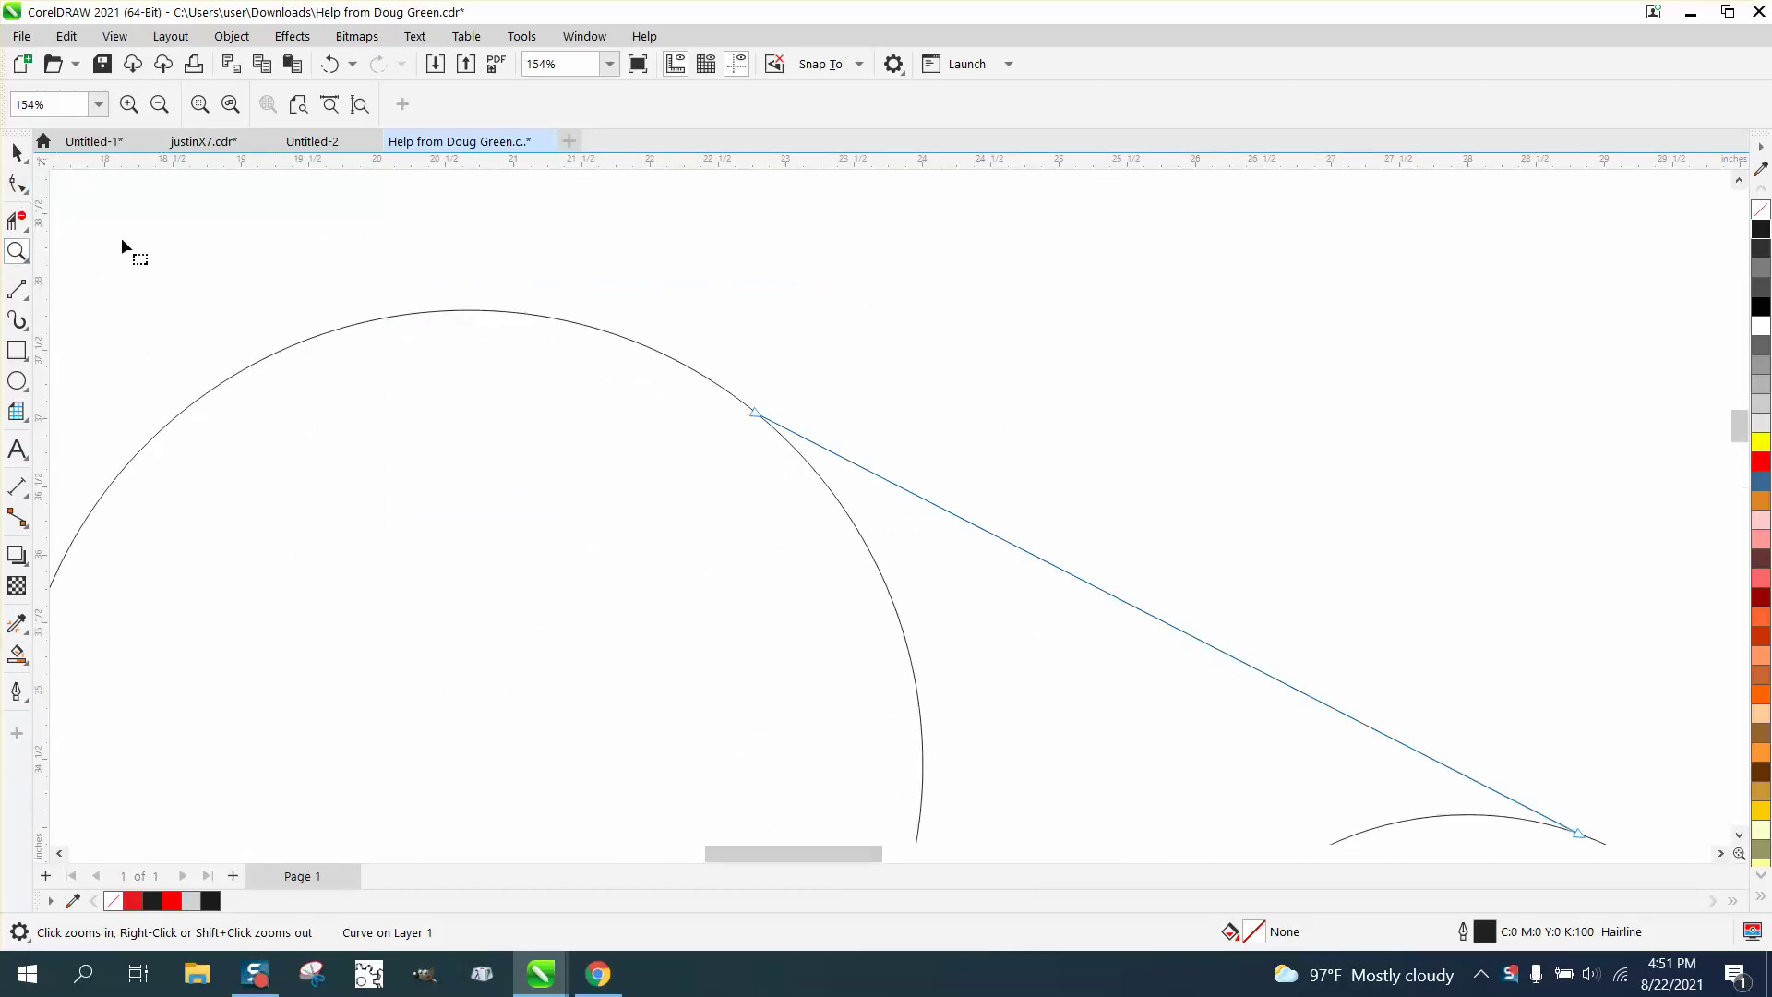
left_click_drag(753, 416, 649, 344)
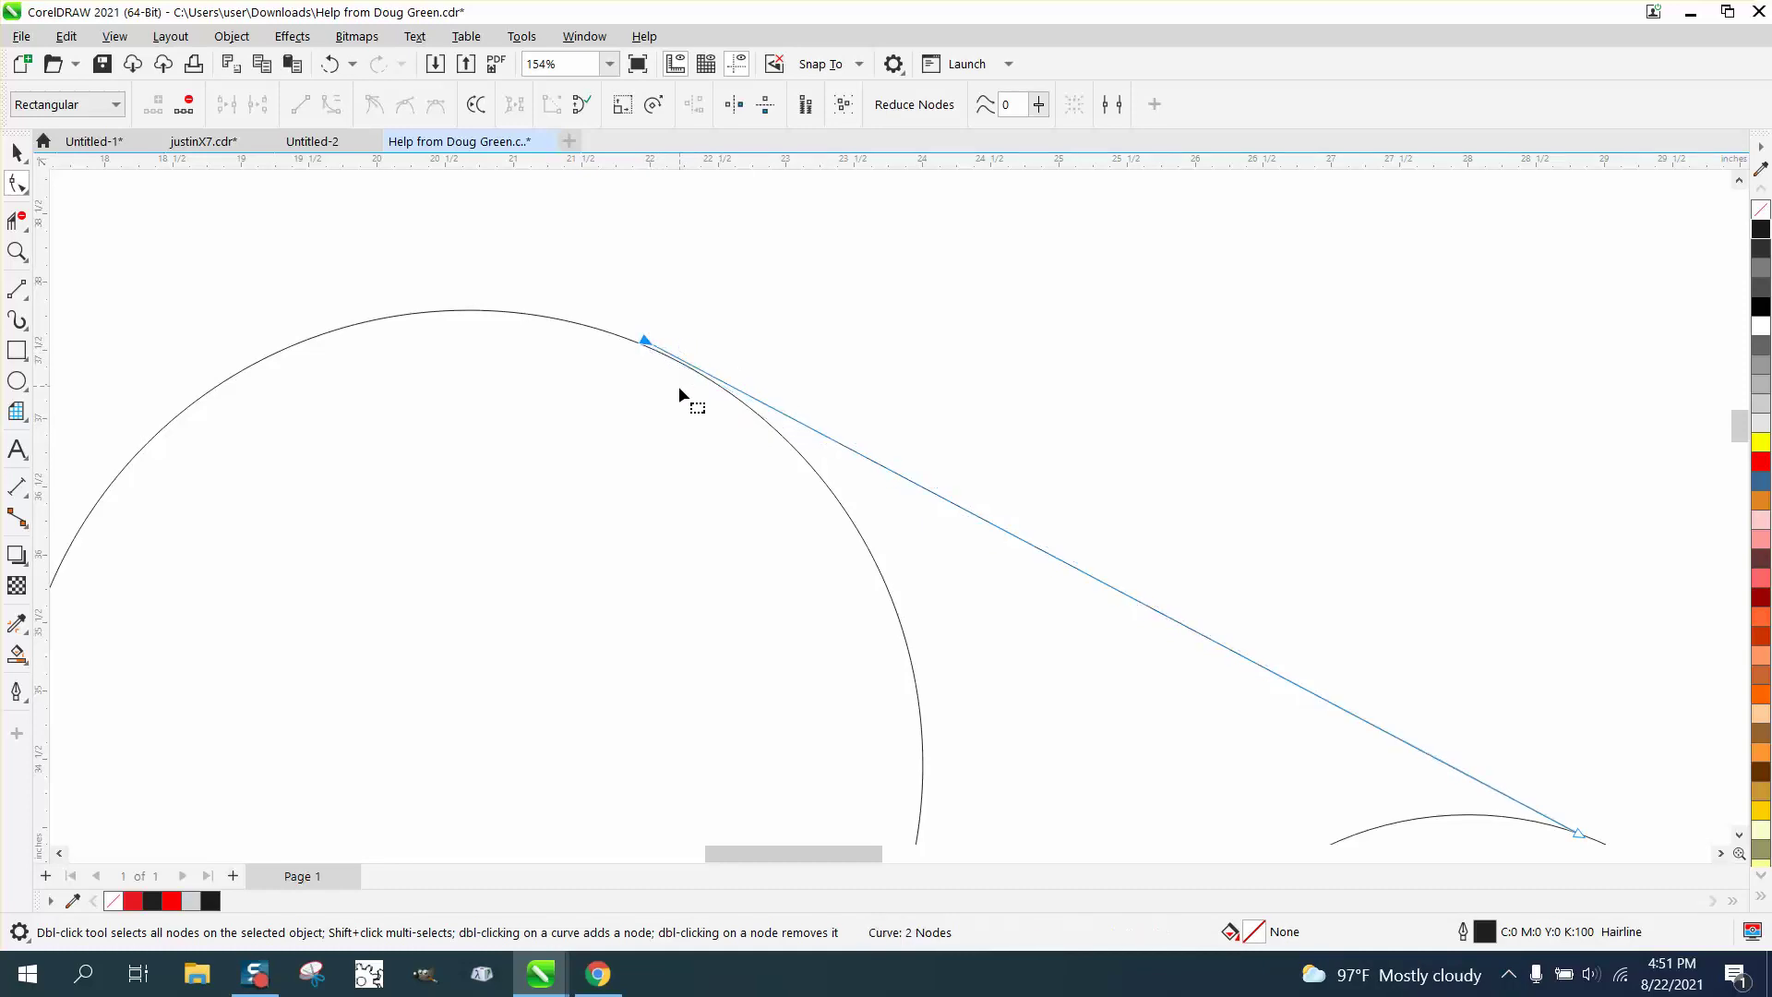
left_click(639, 343)
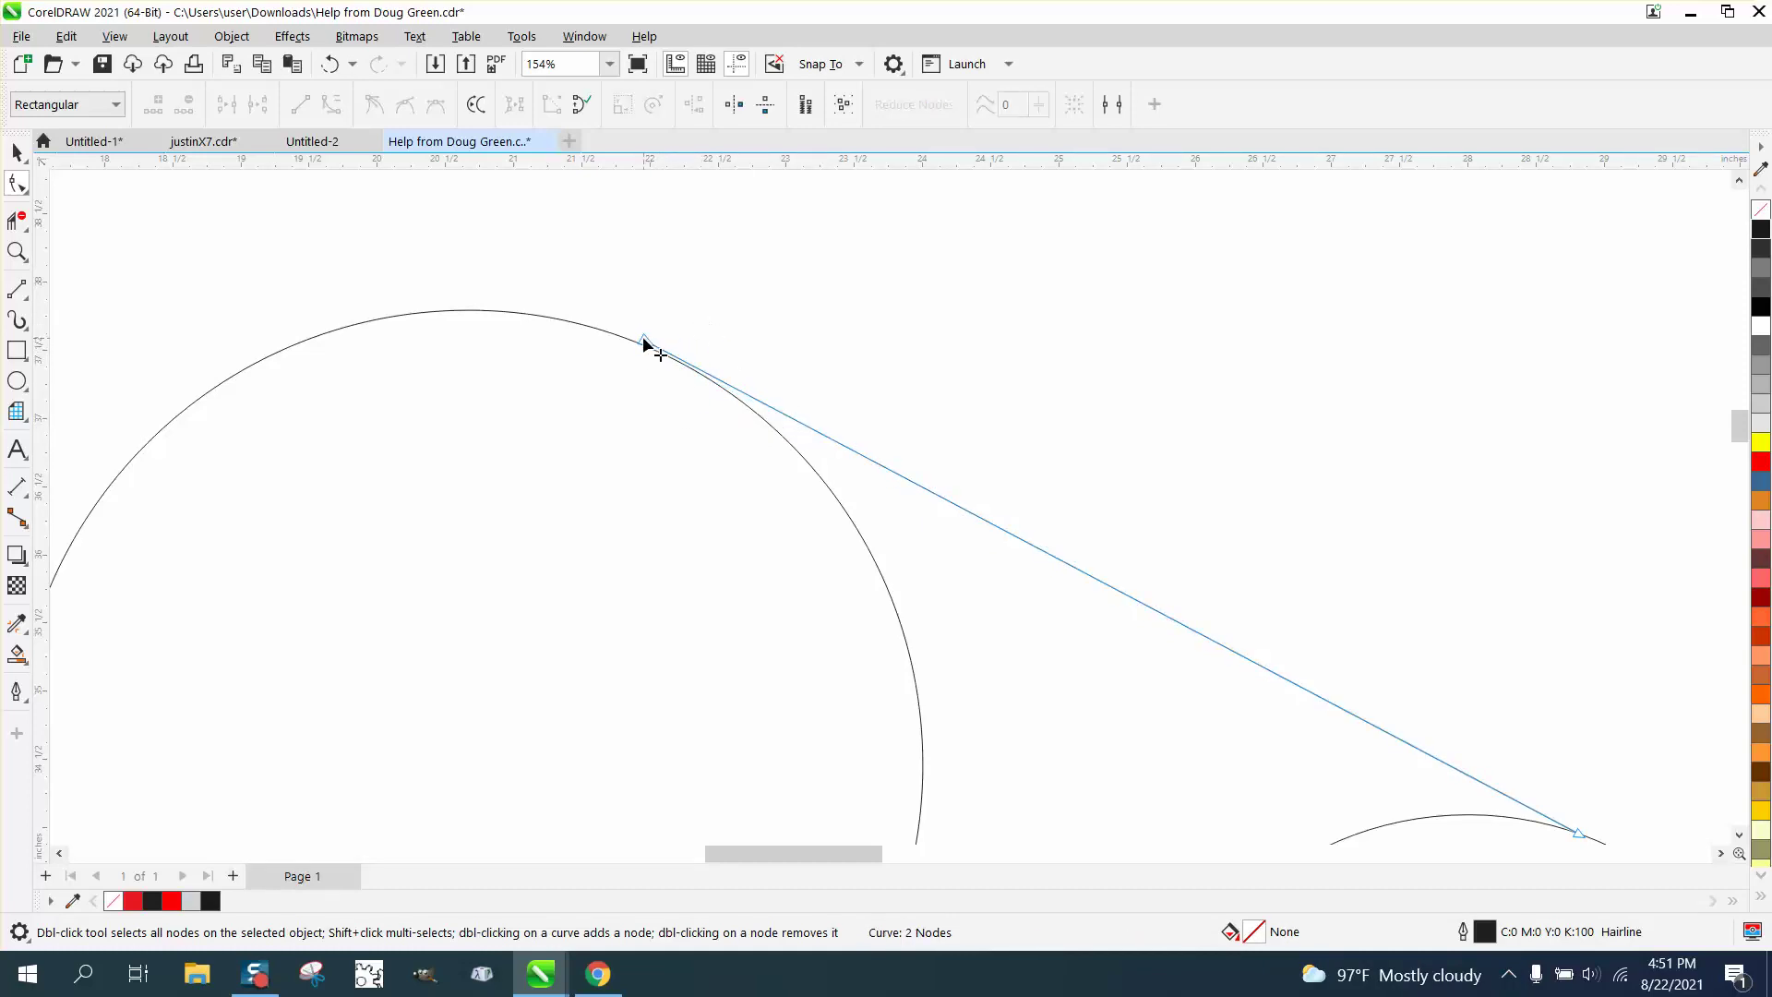
left_click_drag(646, 343, 643, 346)
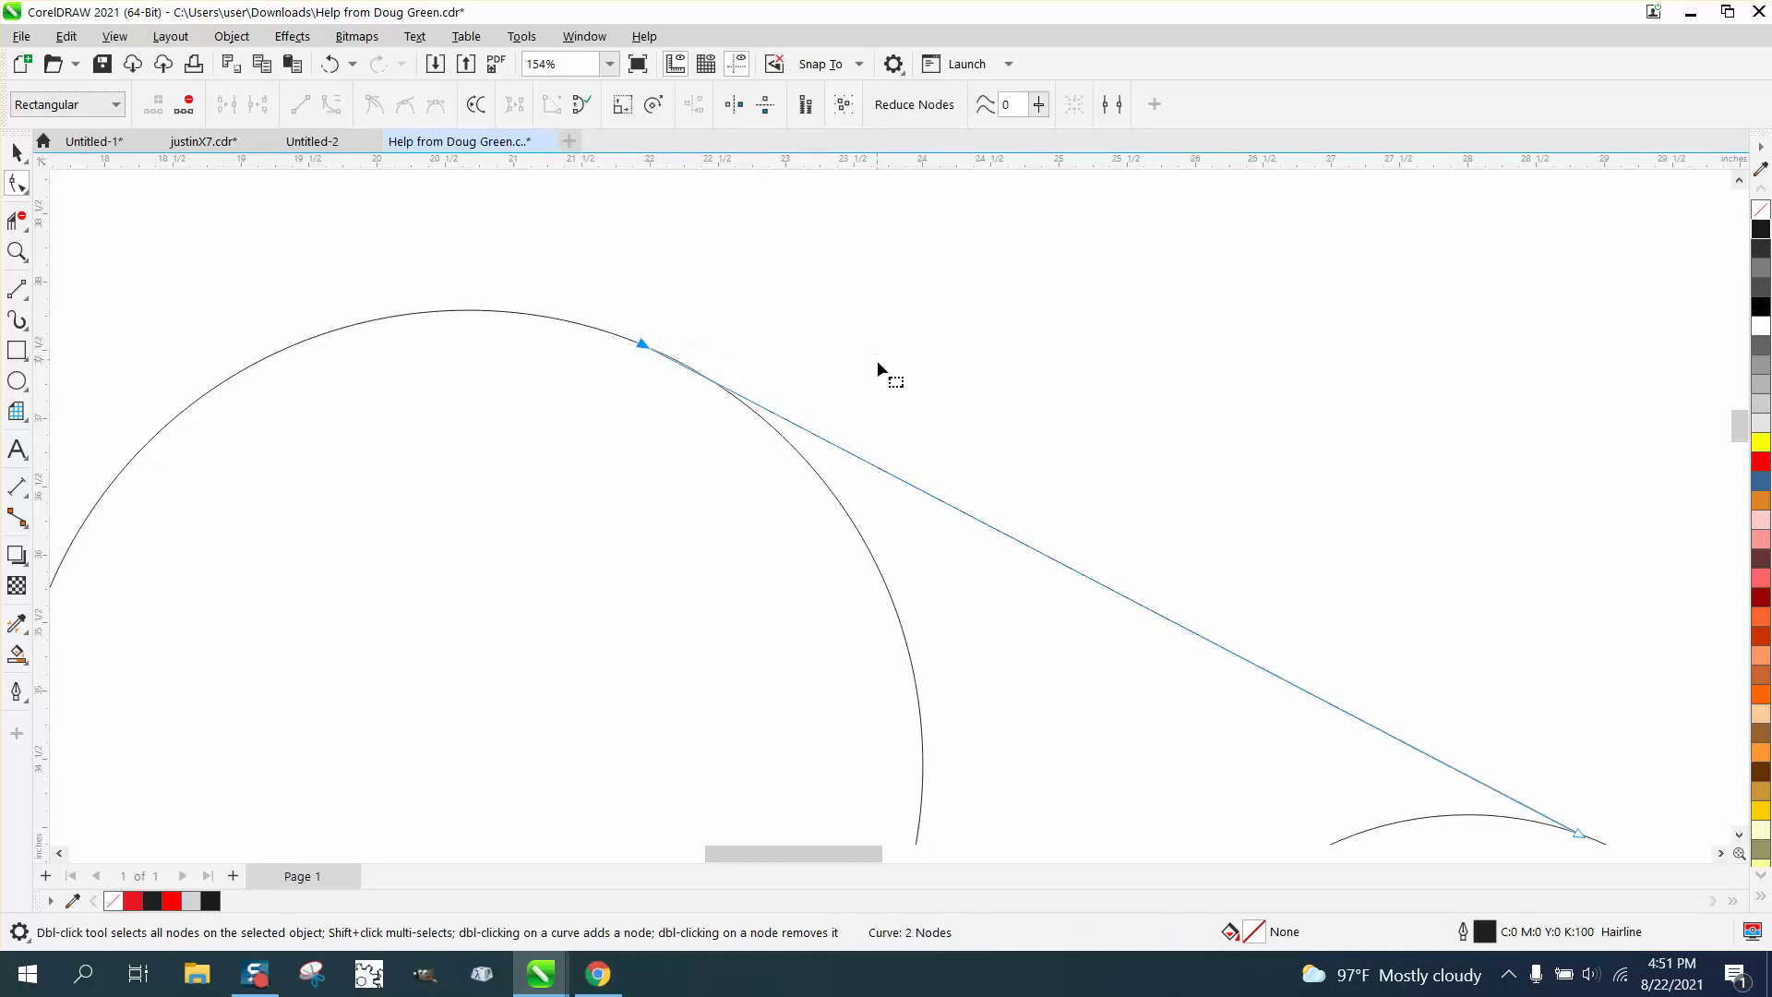
left_click(17, 251)
left_click_drag(546, 296, 929, 546)
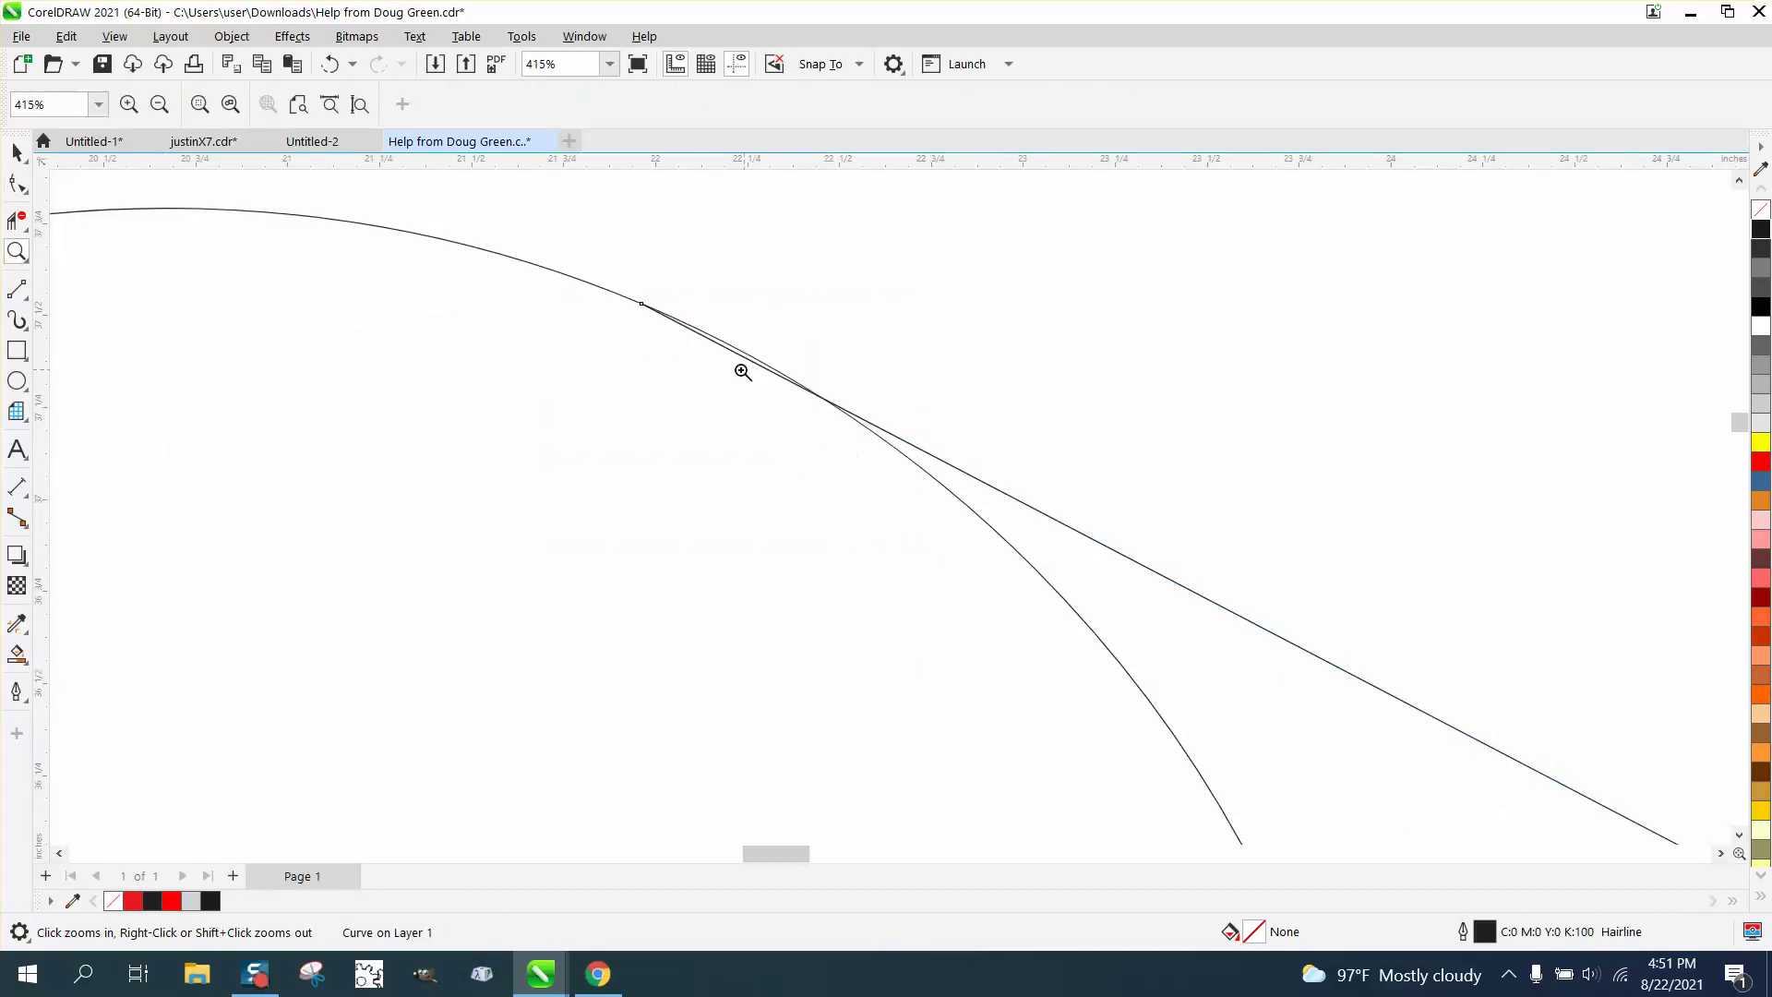
left_click(17, 183)
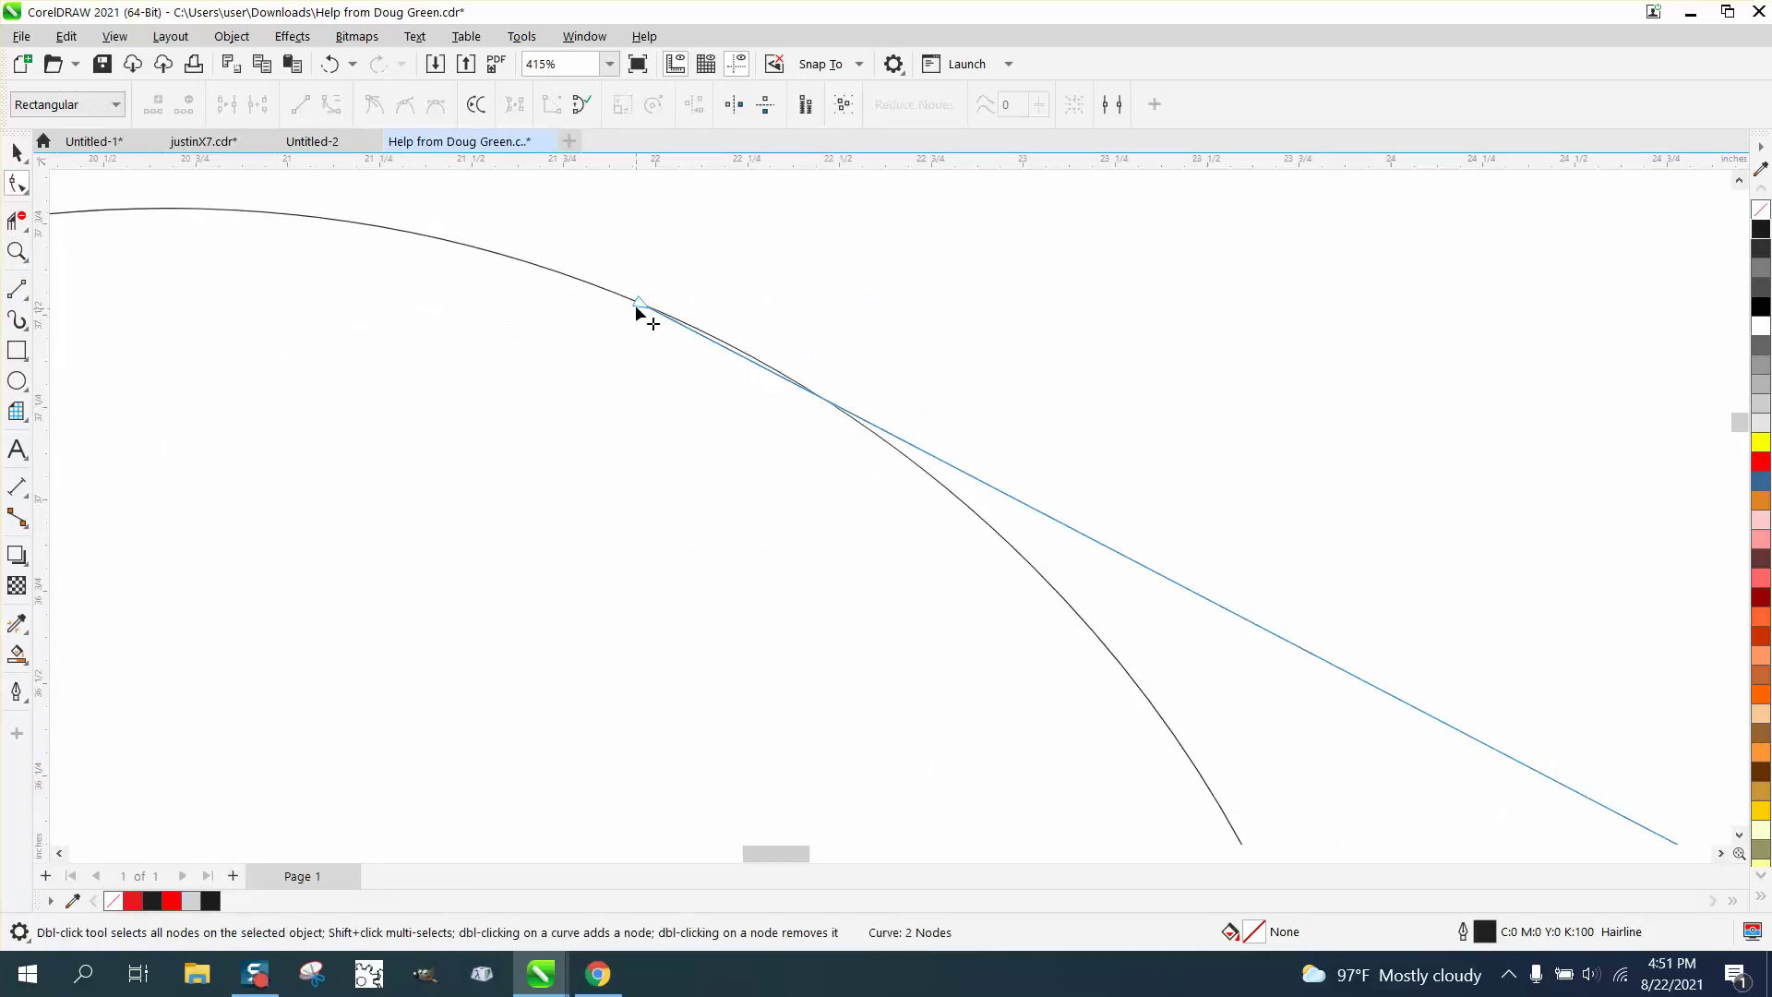
left_click_drag(637, 312, 702, 330)
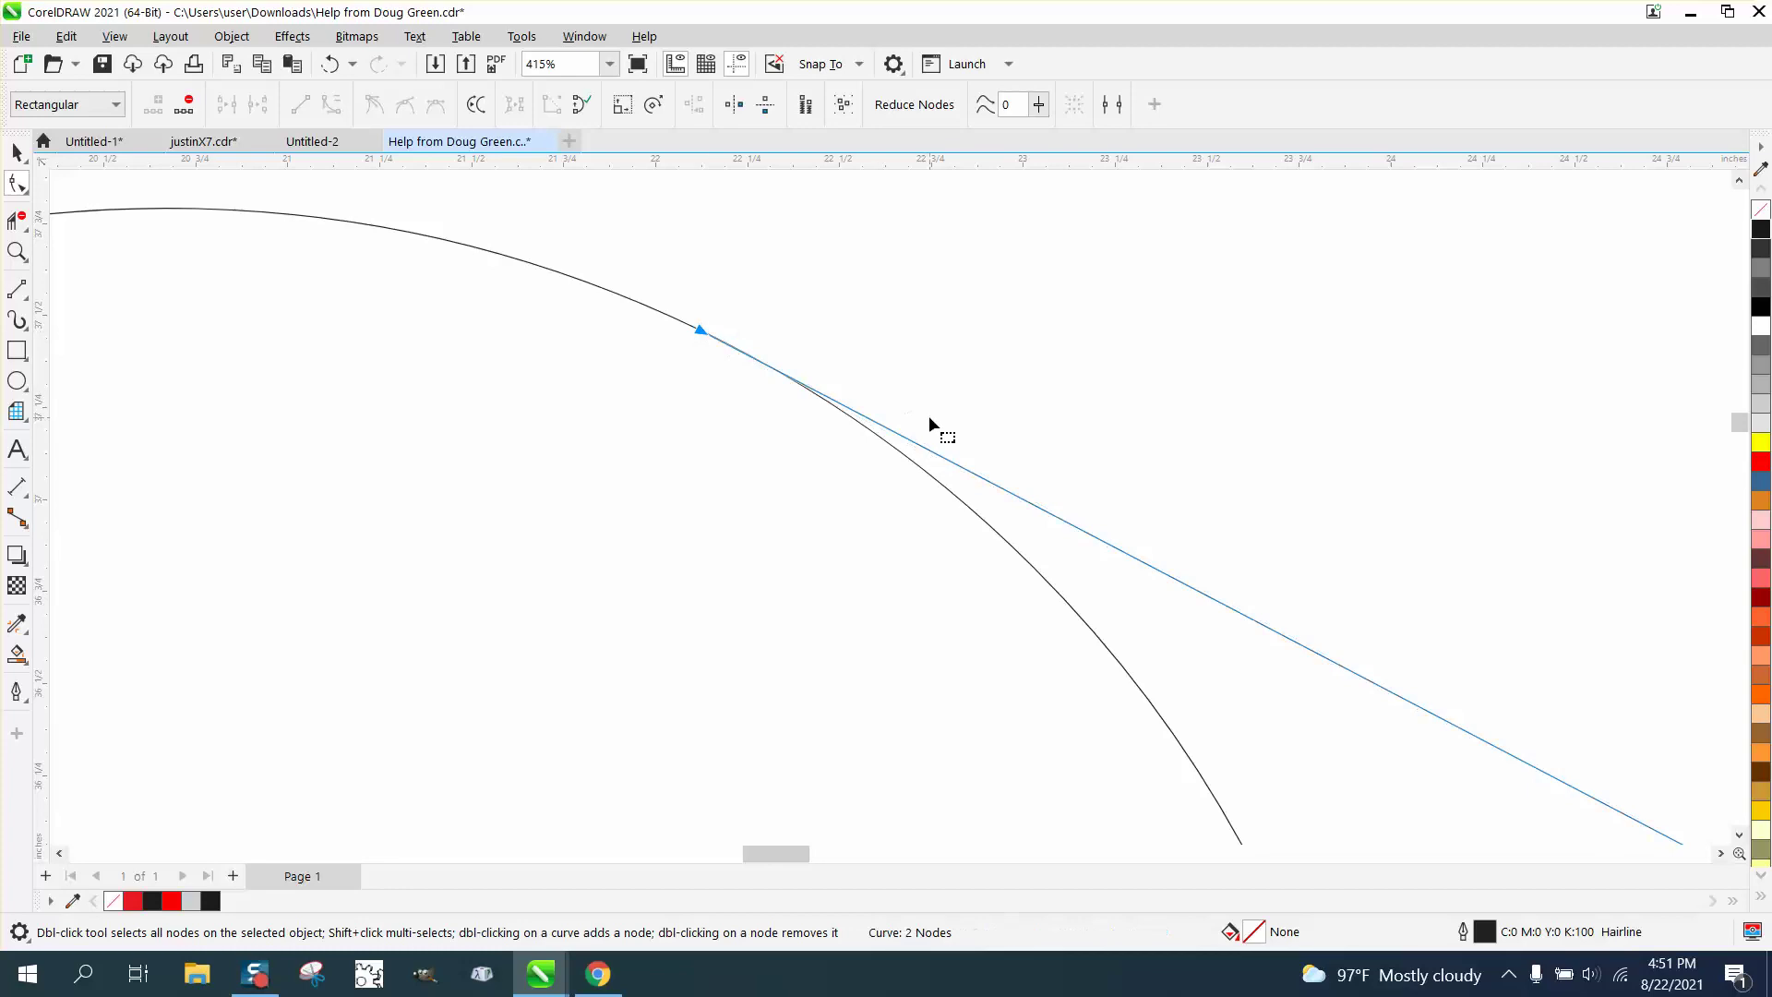
scroll(646, 363, "down", 5)
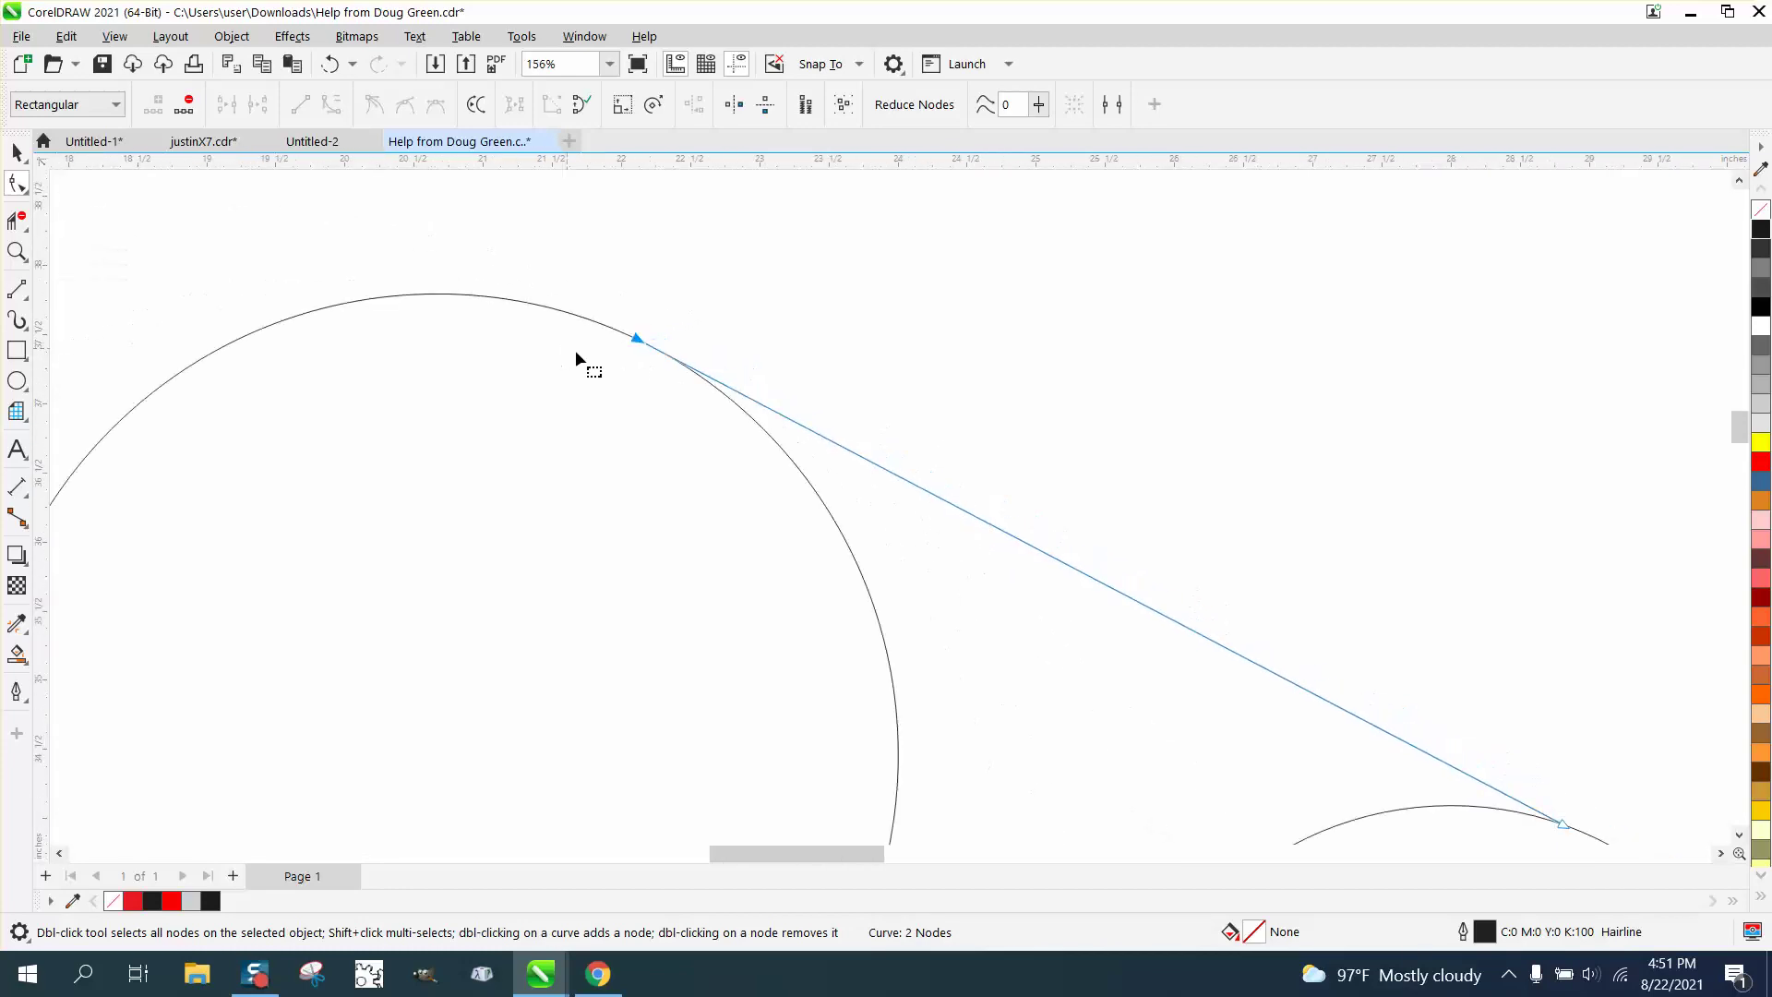
scroll(640, 392, "down", 1)
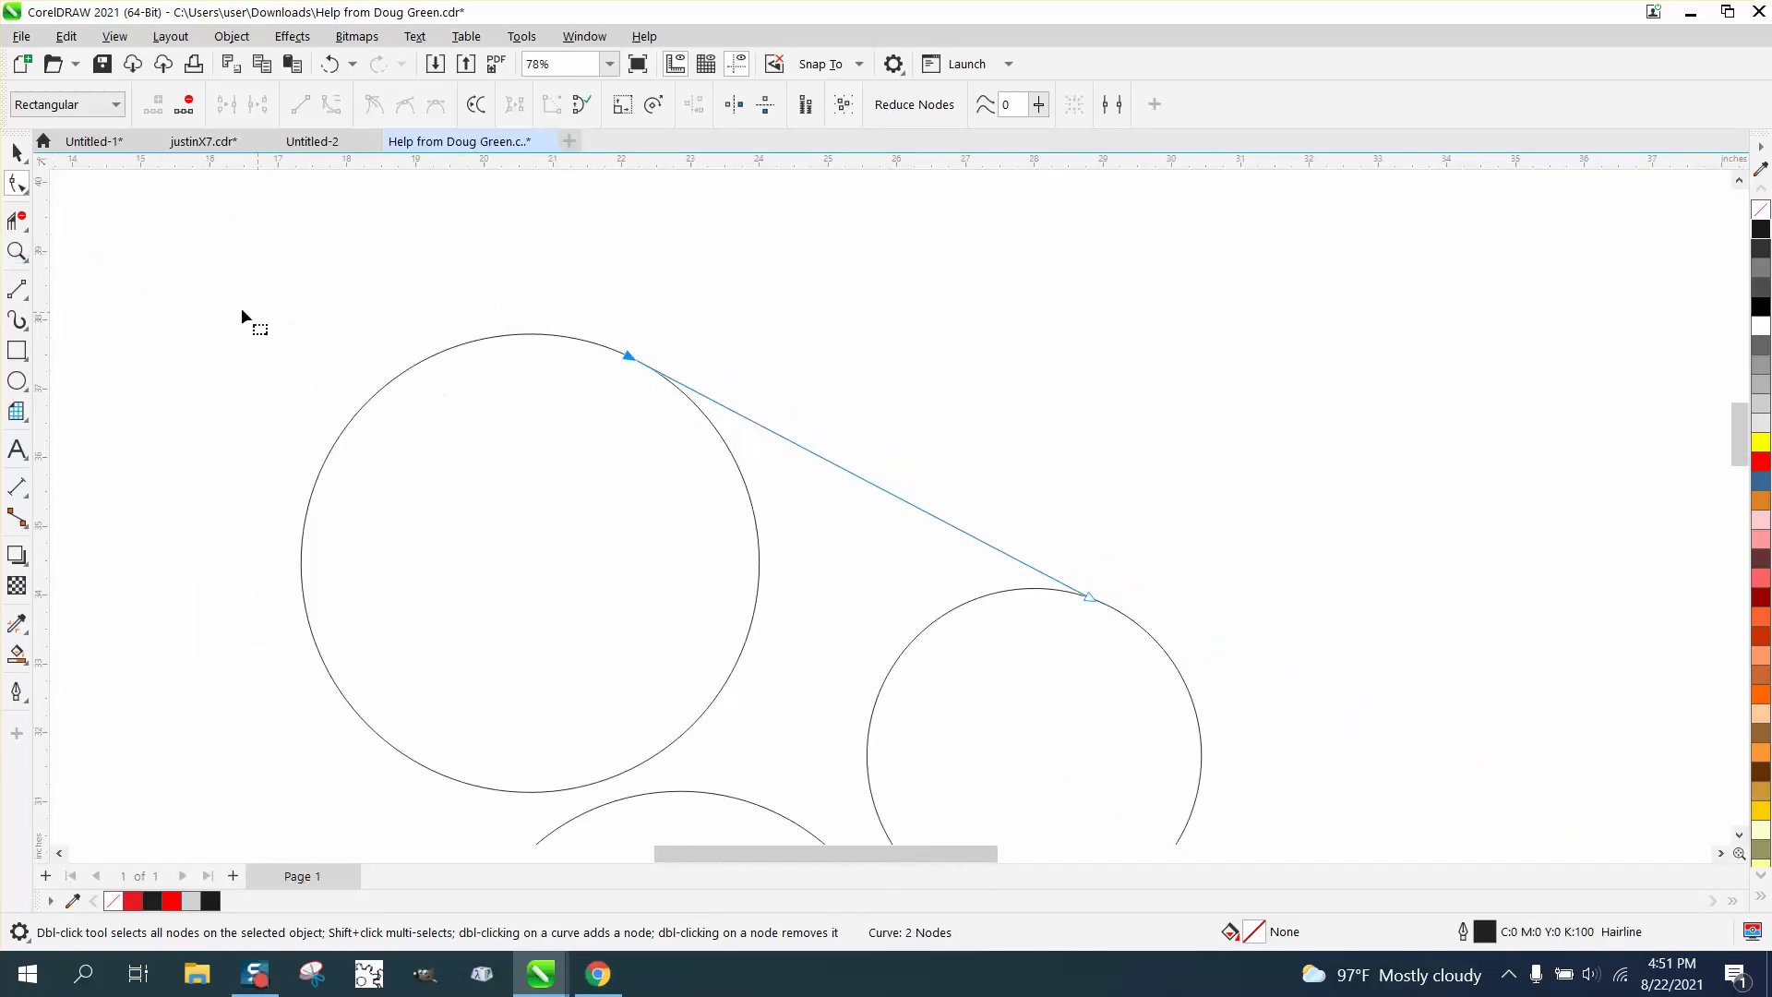
Snap the line's lower end onto the right circle's tangent point and zoom back out.
left_click(17, 252)
left_click_drag(1052, 561, 1184, 637)
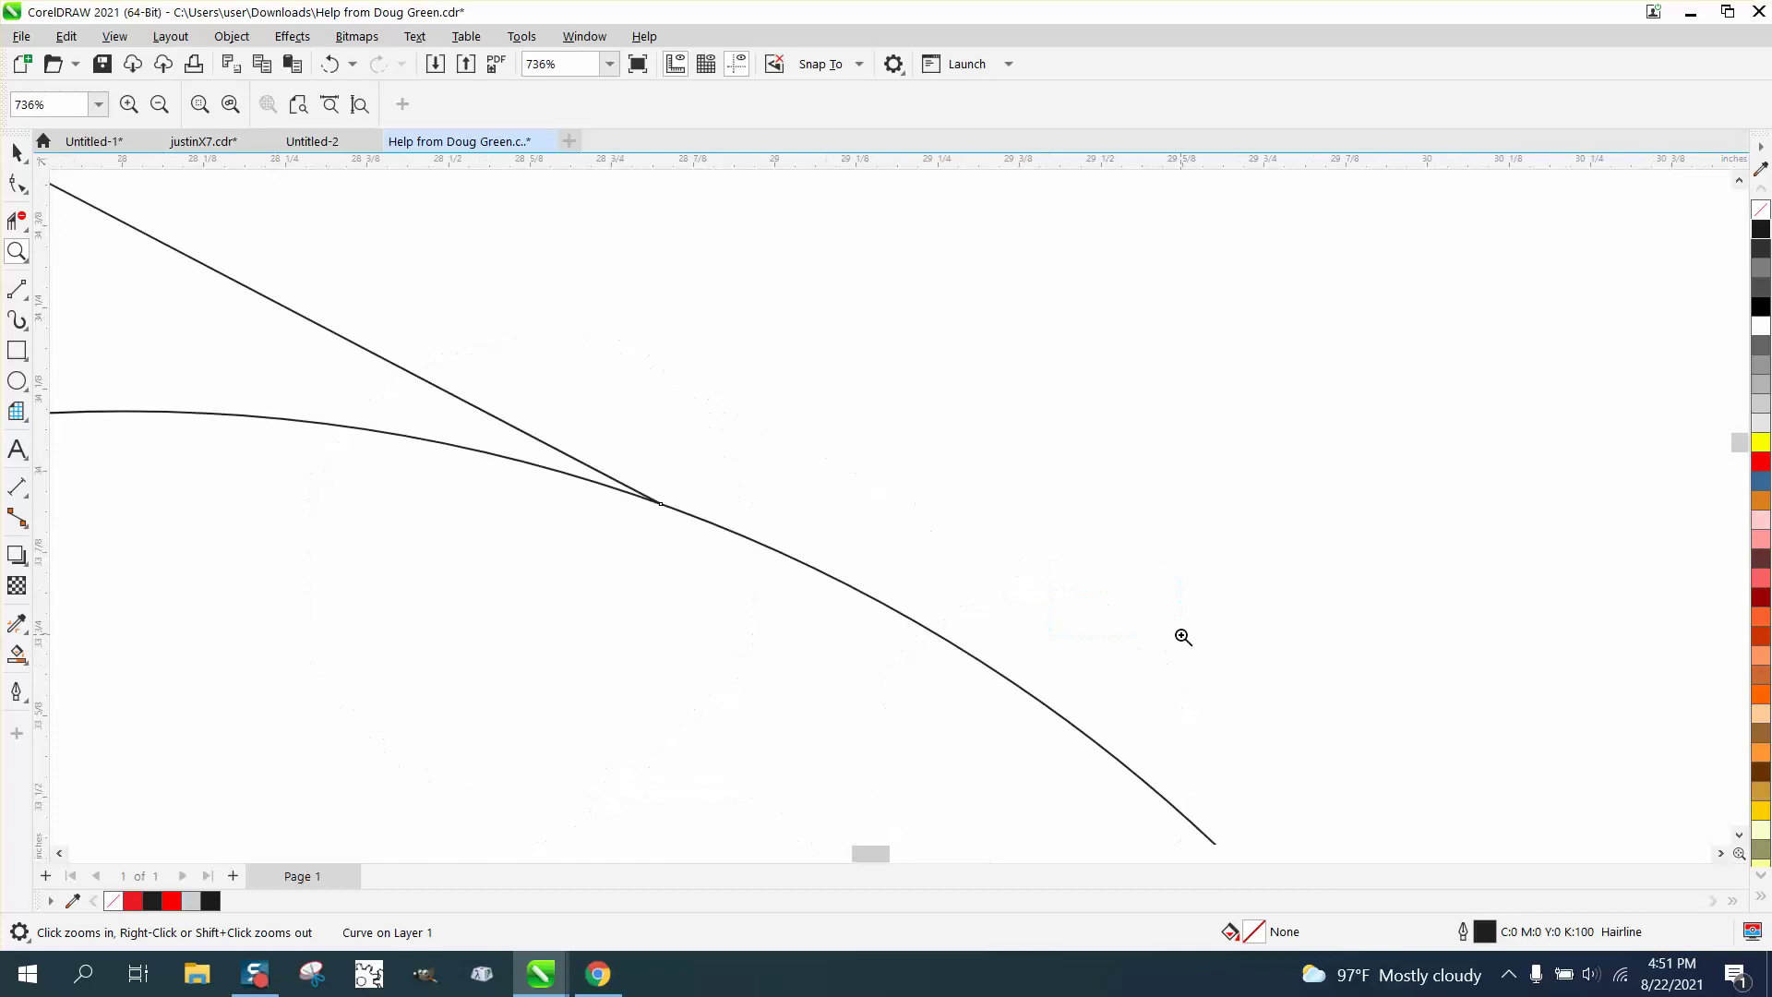
left_click(17, 183)
left_click(669, 499)
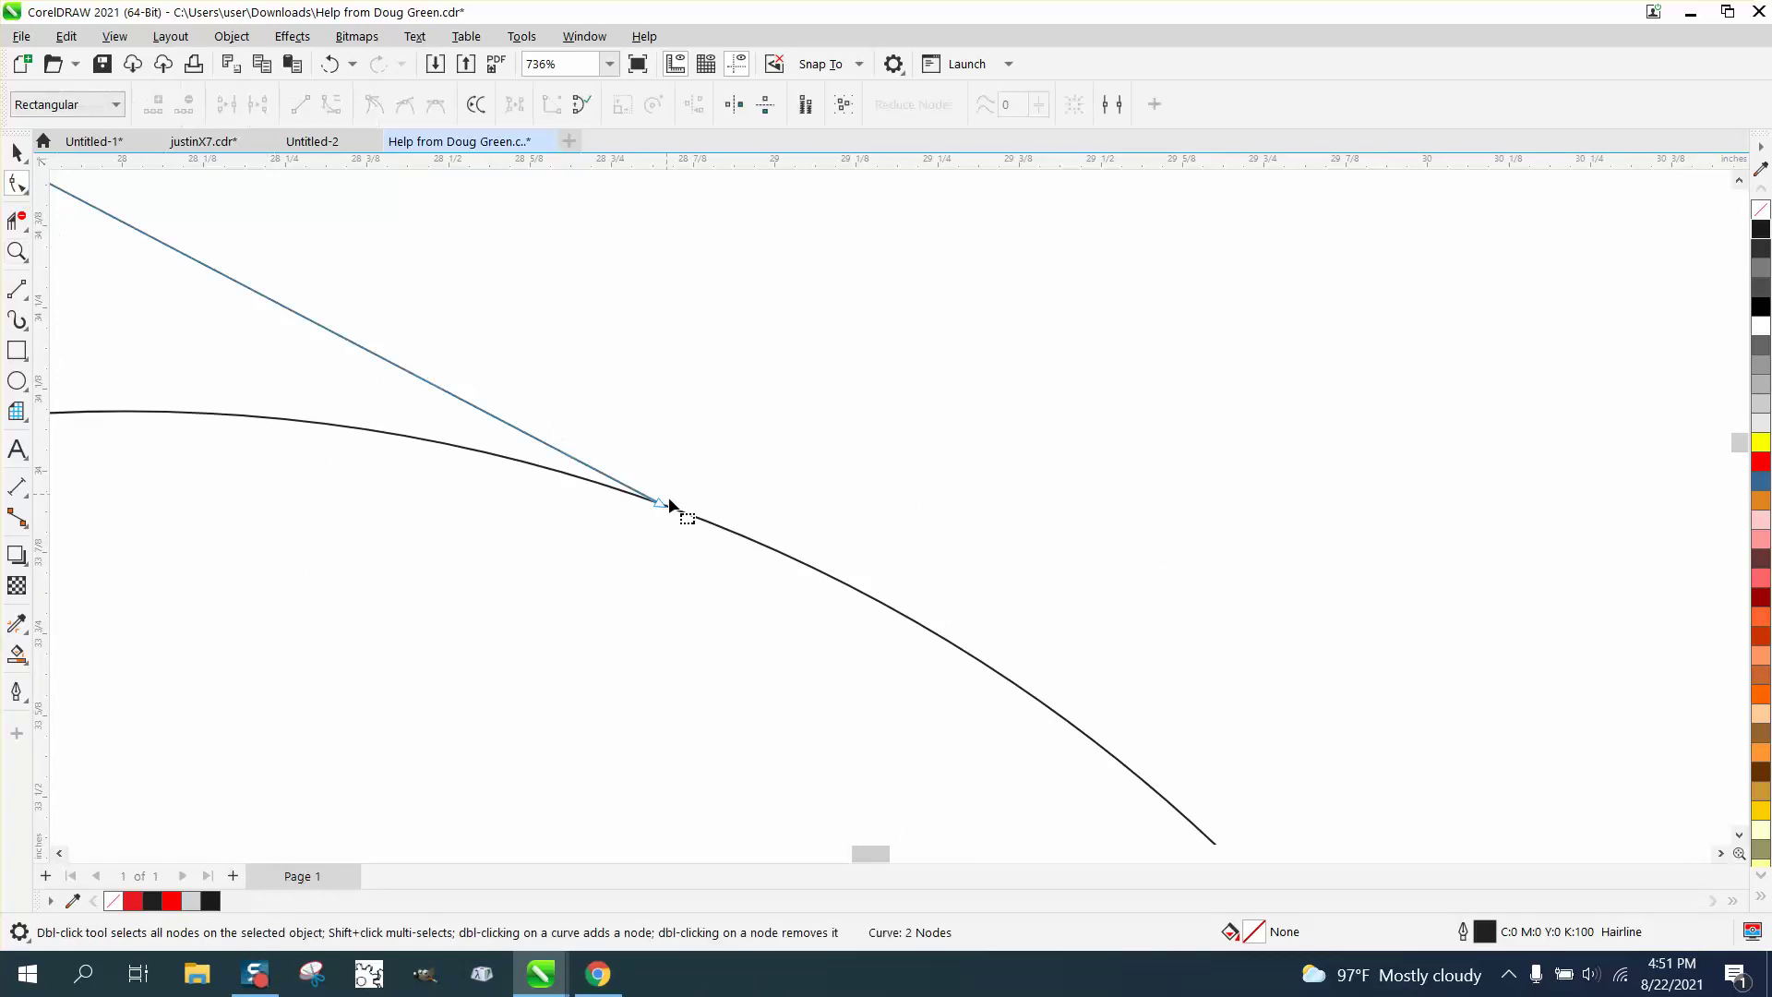
left_click_drag(659, 505, 783, 556)
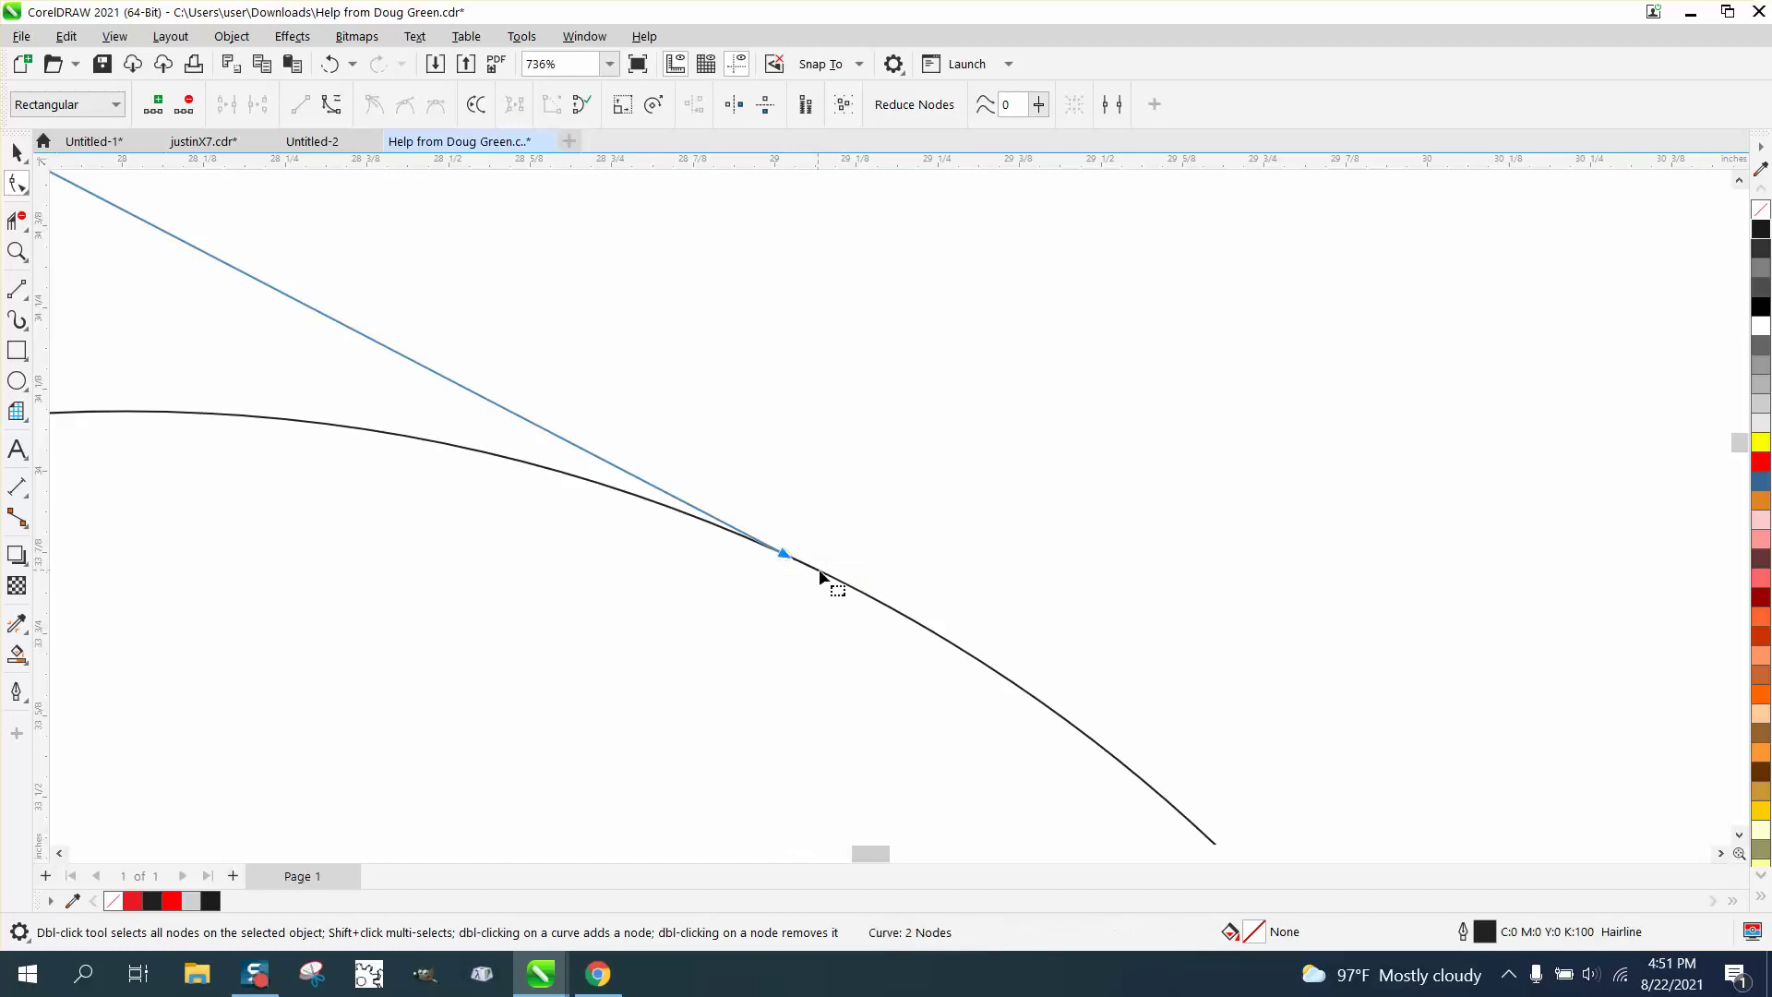
scroll(834, 578, "down", 2)
scroll(833, 578, "down", 7)
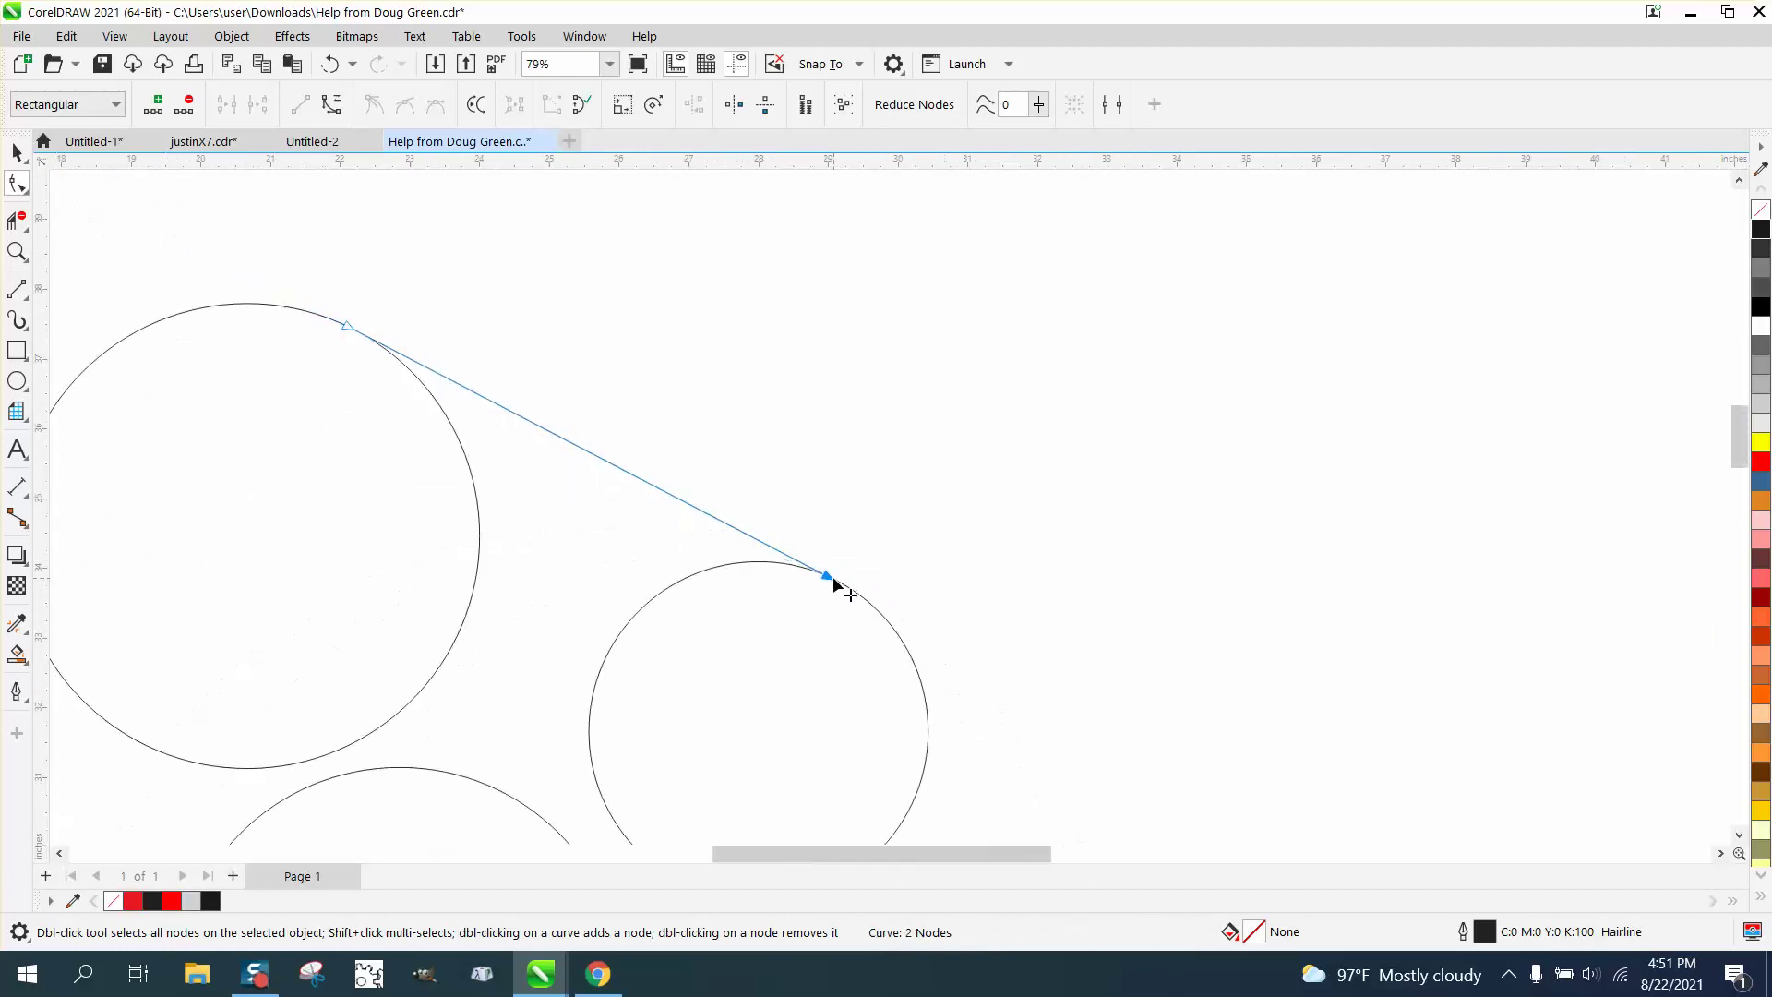
scroll(651, 565, "down", 1)
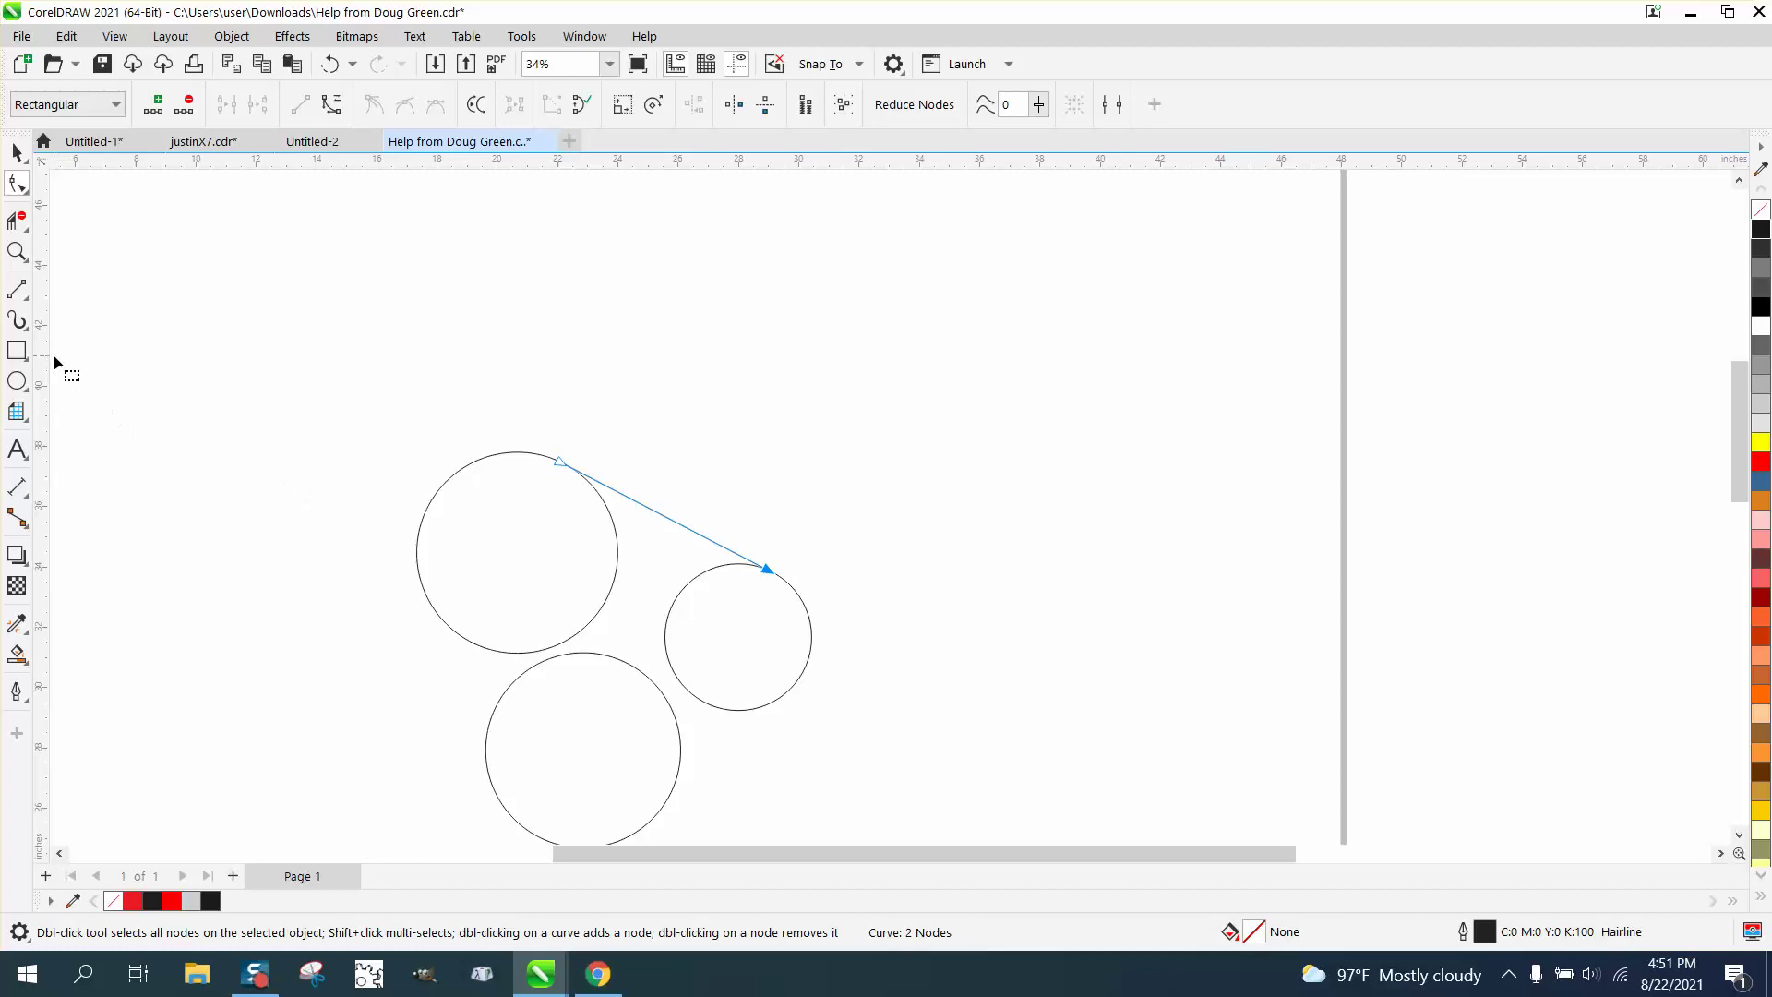
Draw a 2-point line from the upper-left circle to the bottom circle and snap its upper end.
left_click(26, 299)
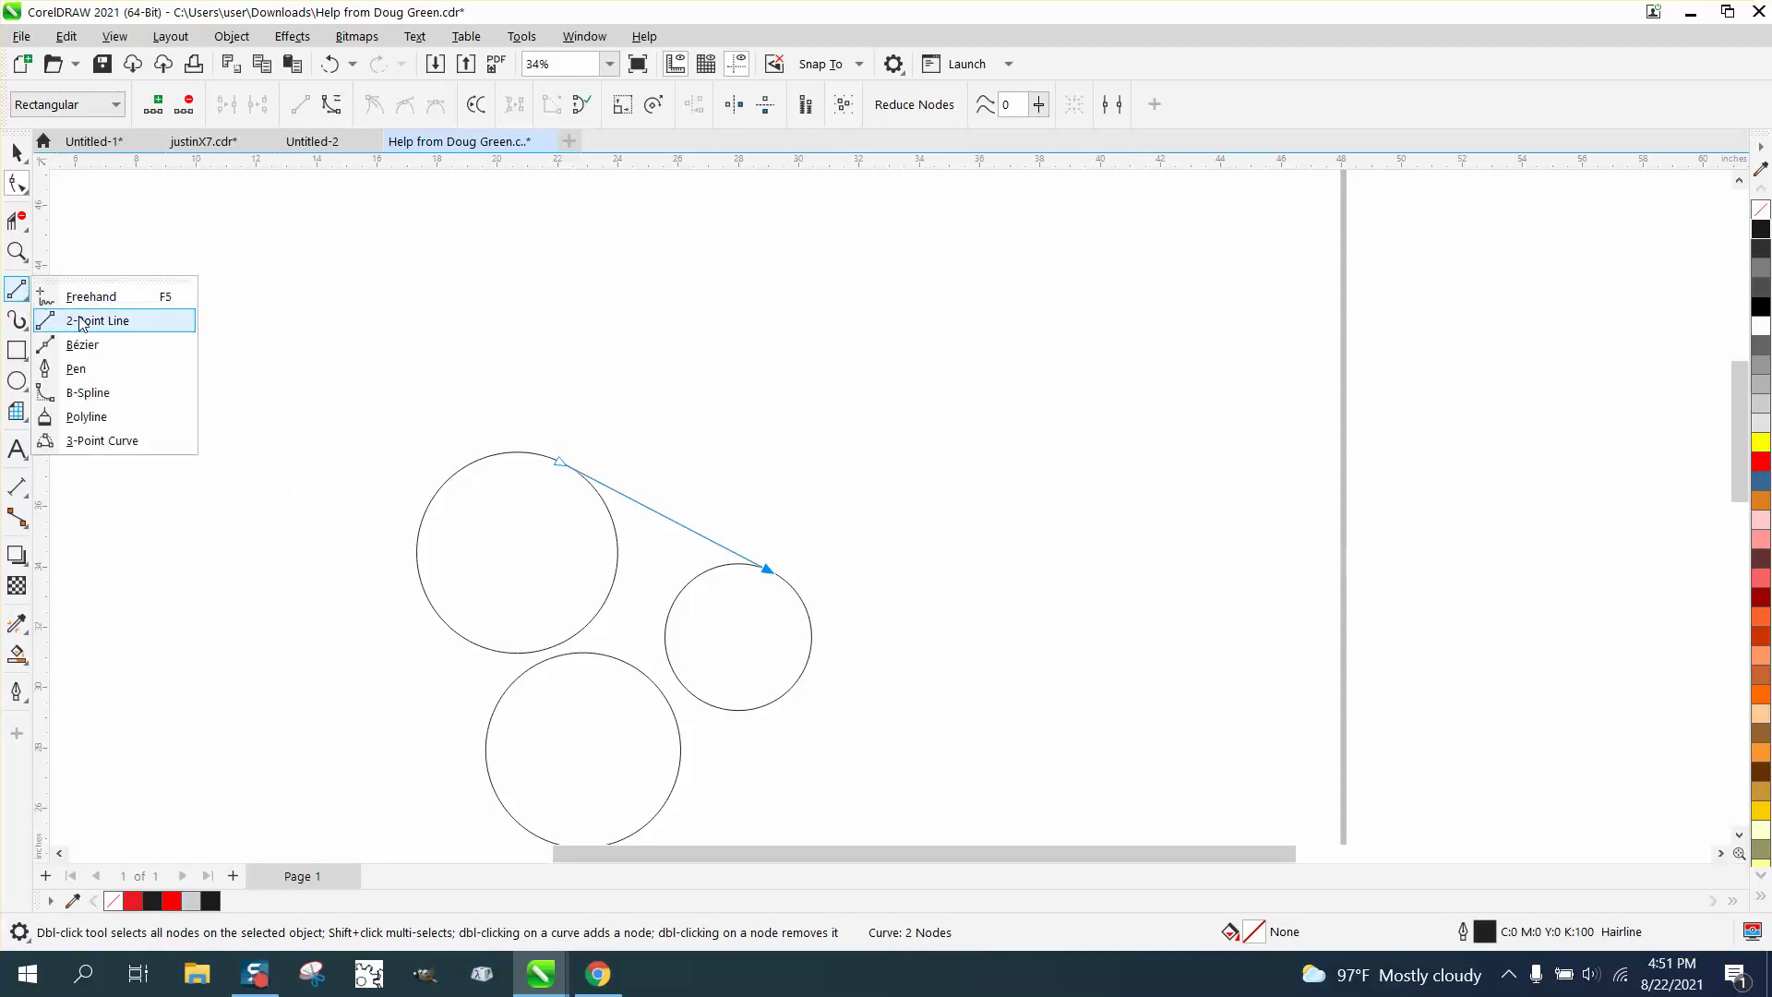
left_click(92, 320)
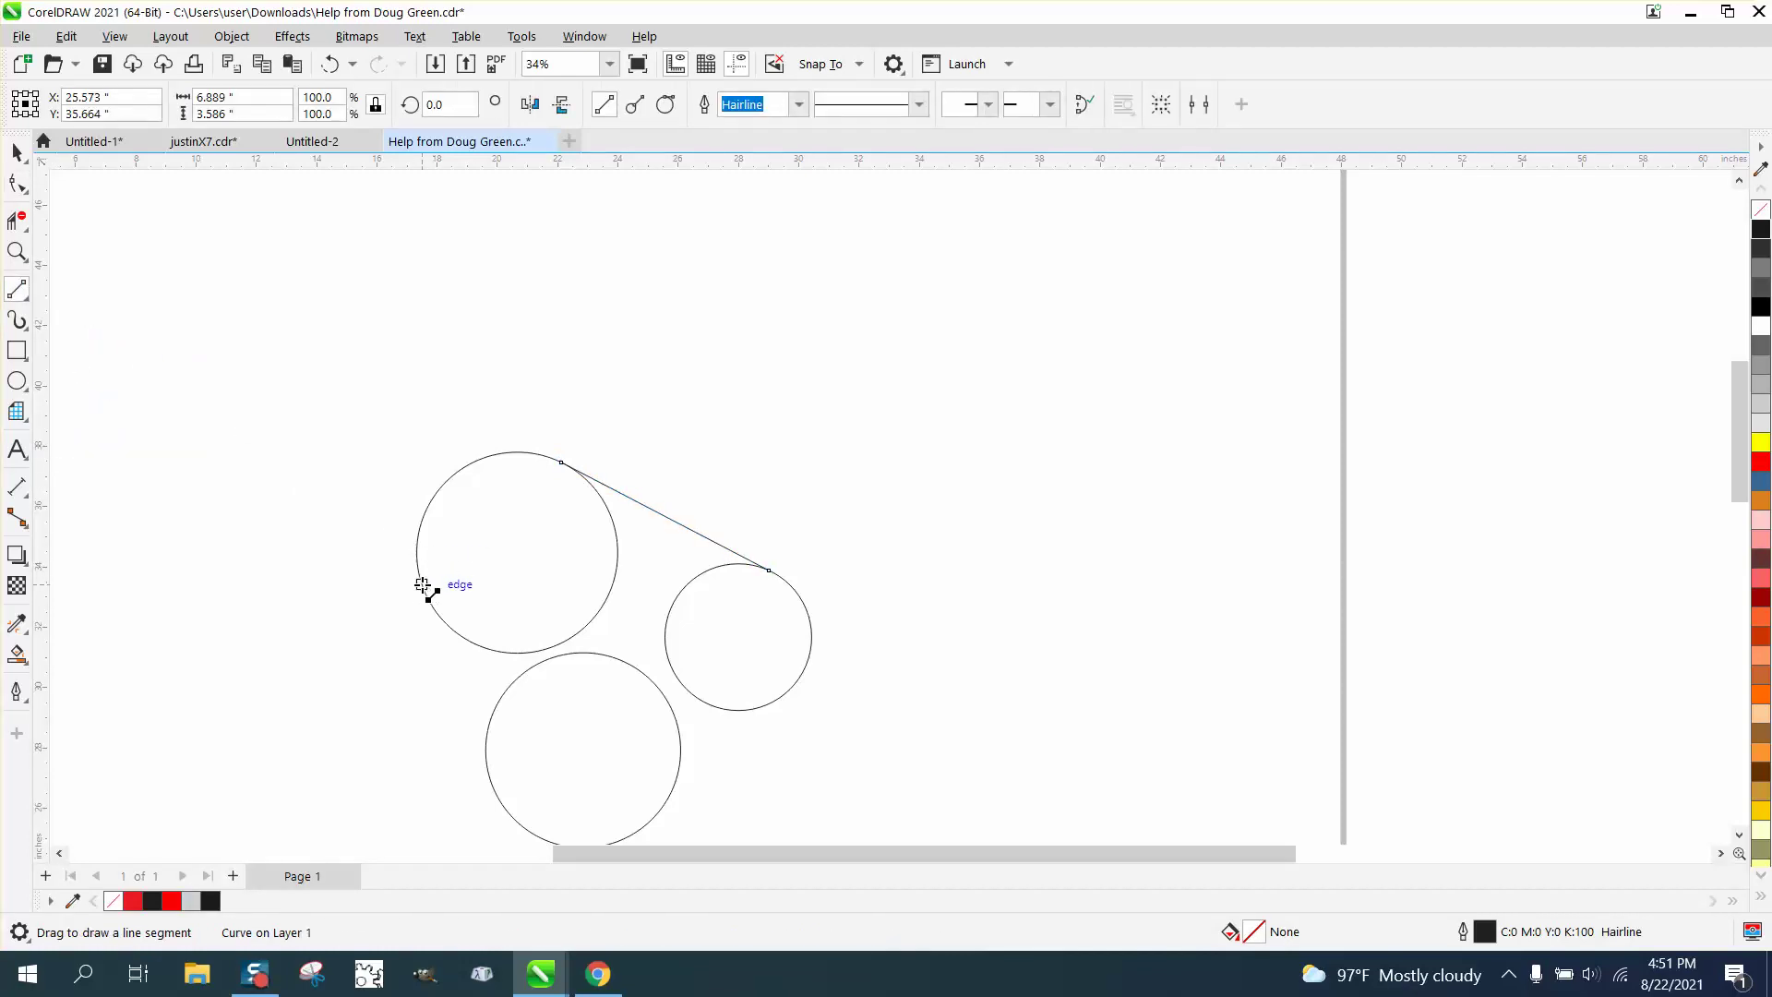
left_click_drag(419, 567, 490, 782)
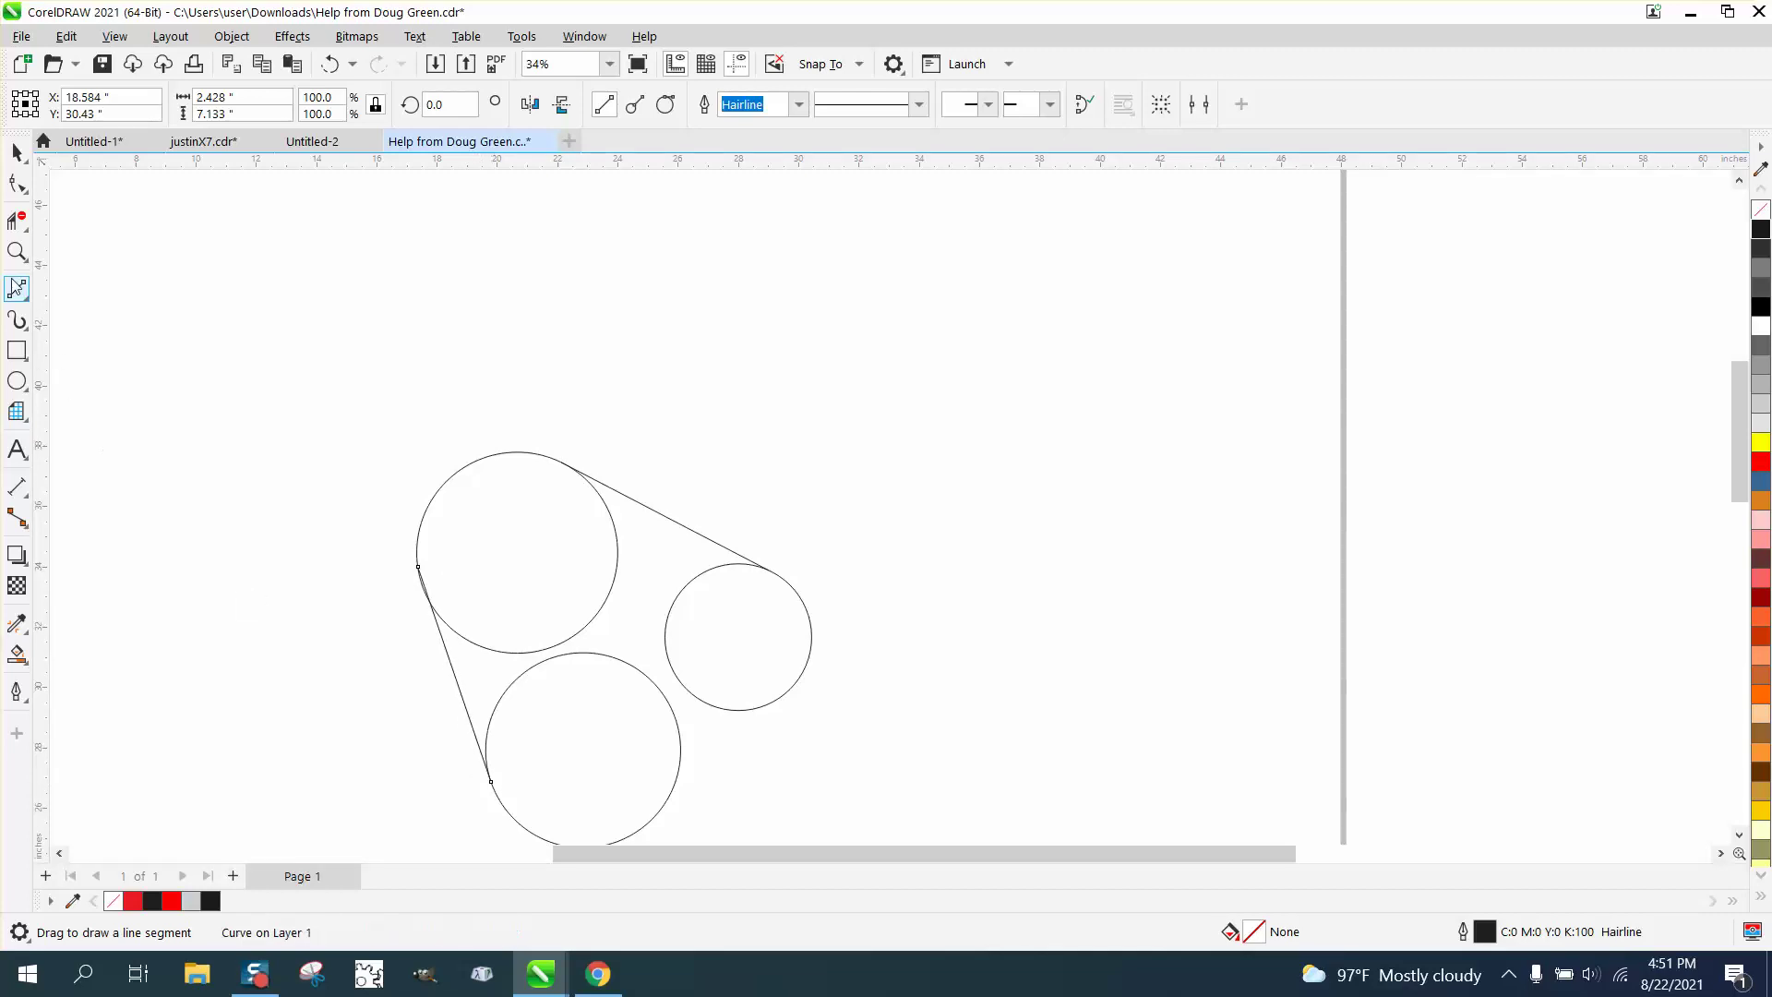
left_click(16, 251)
left_click_drag(407, 546, 514, 616)
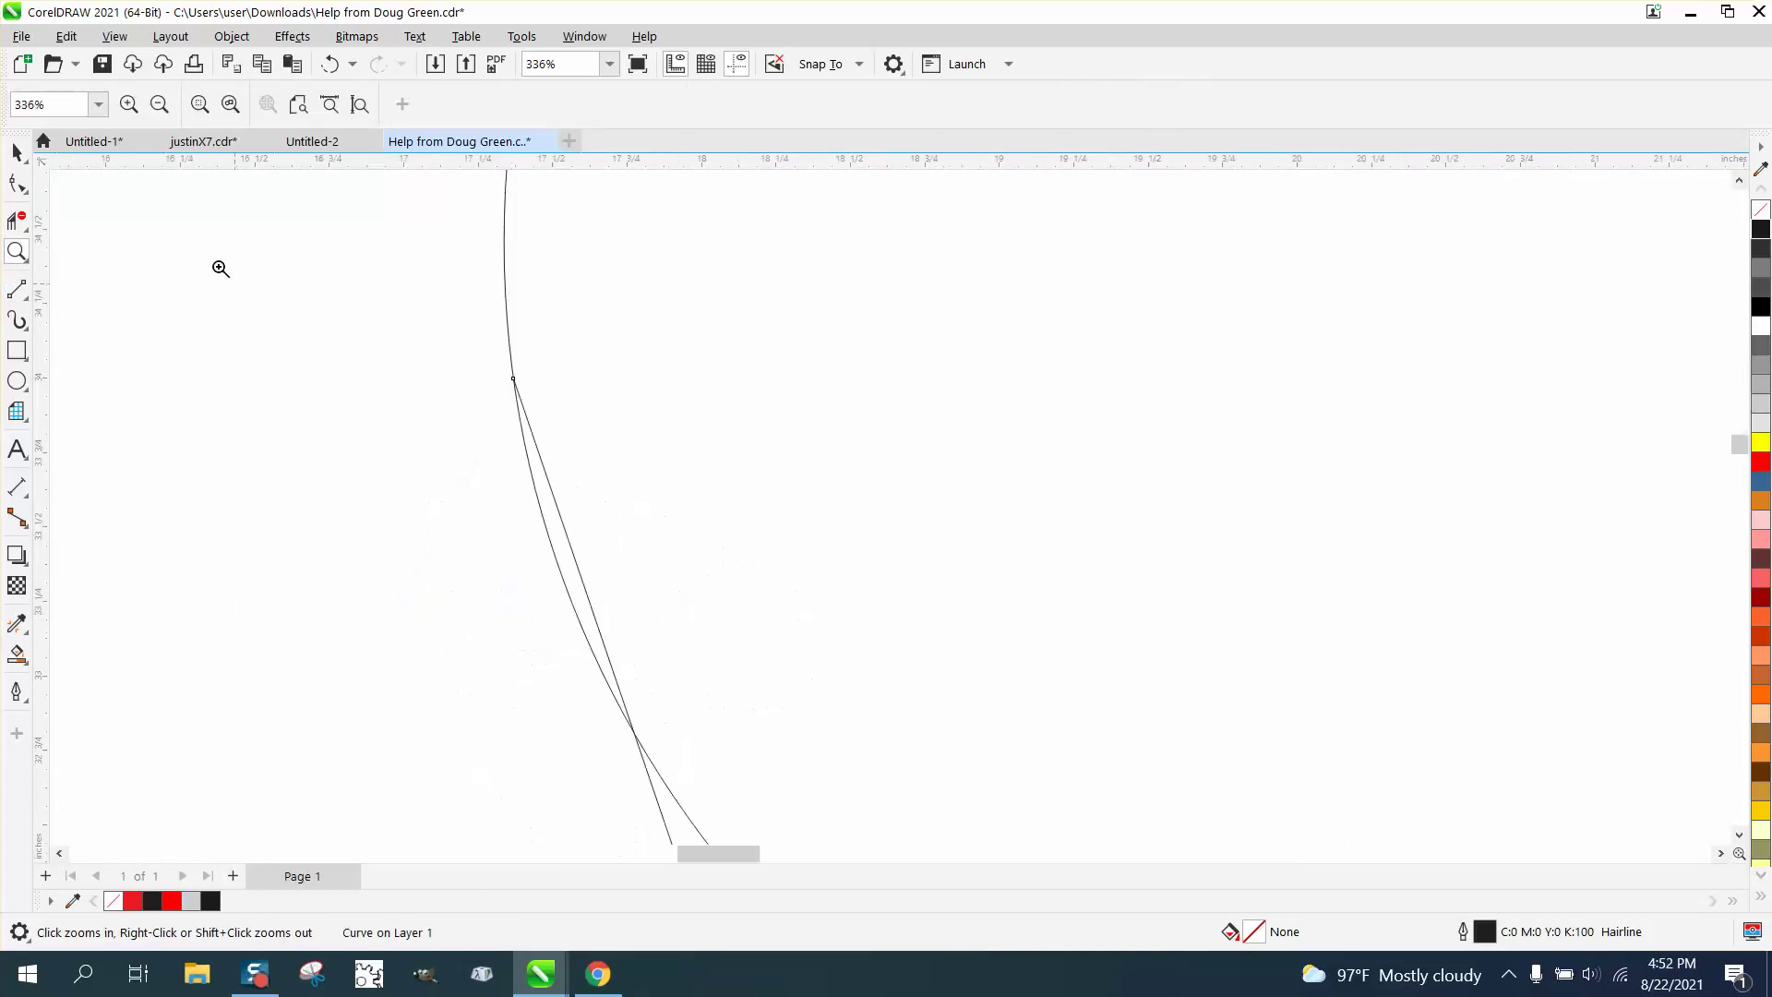
left_click(17, 184)
left_click_drag(513, 378, 552, 554)
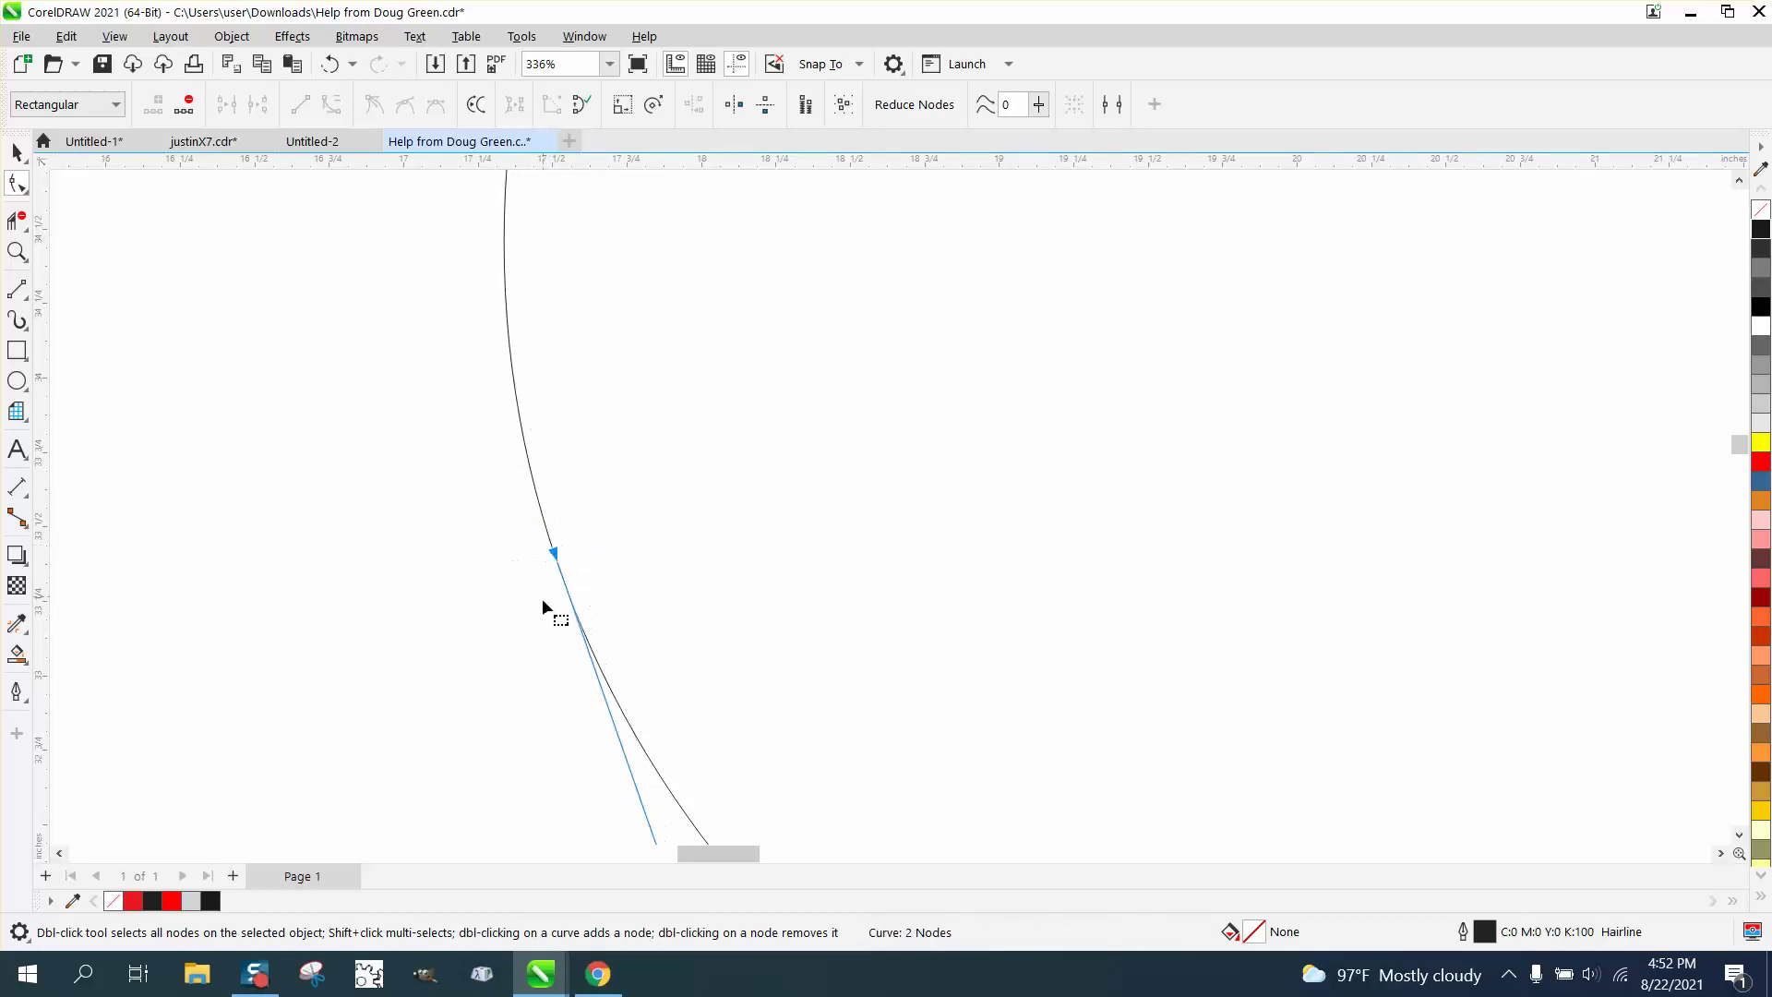
scroll(208, 461, "down", 5)
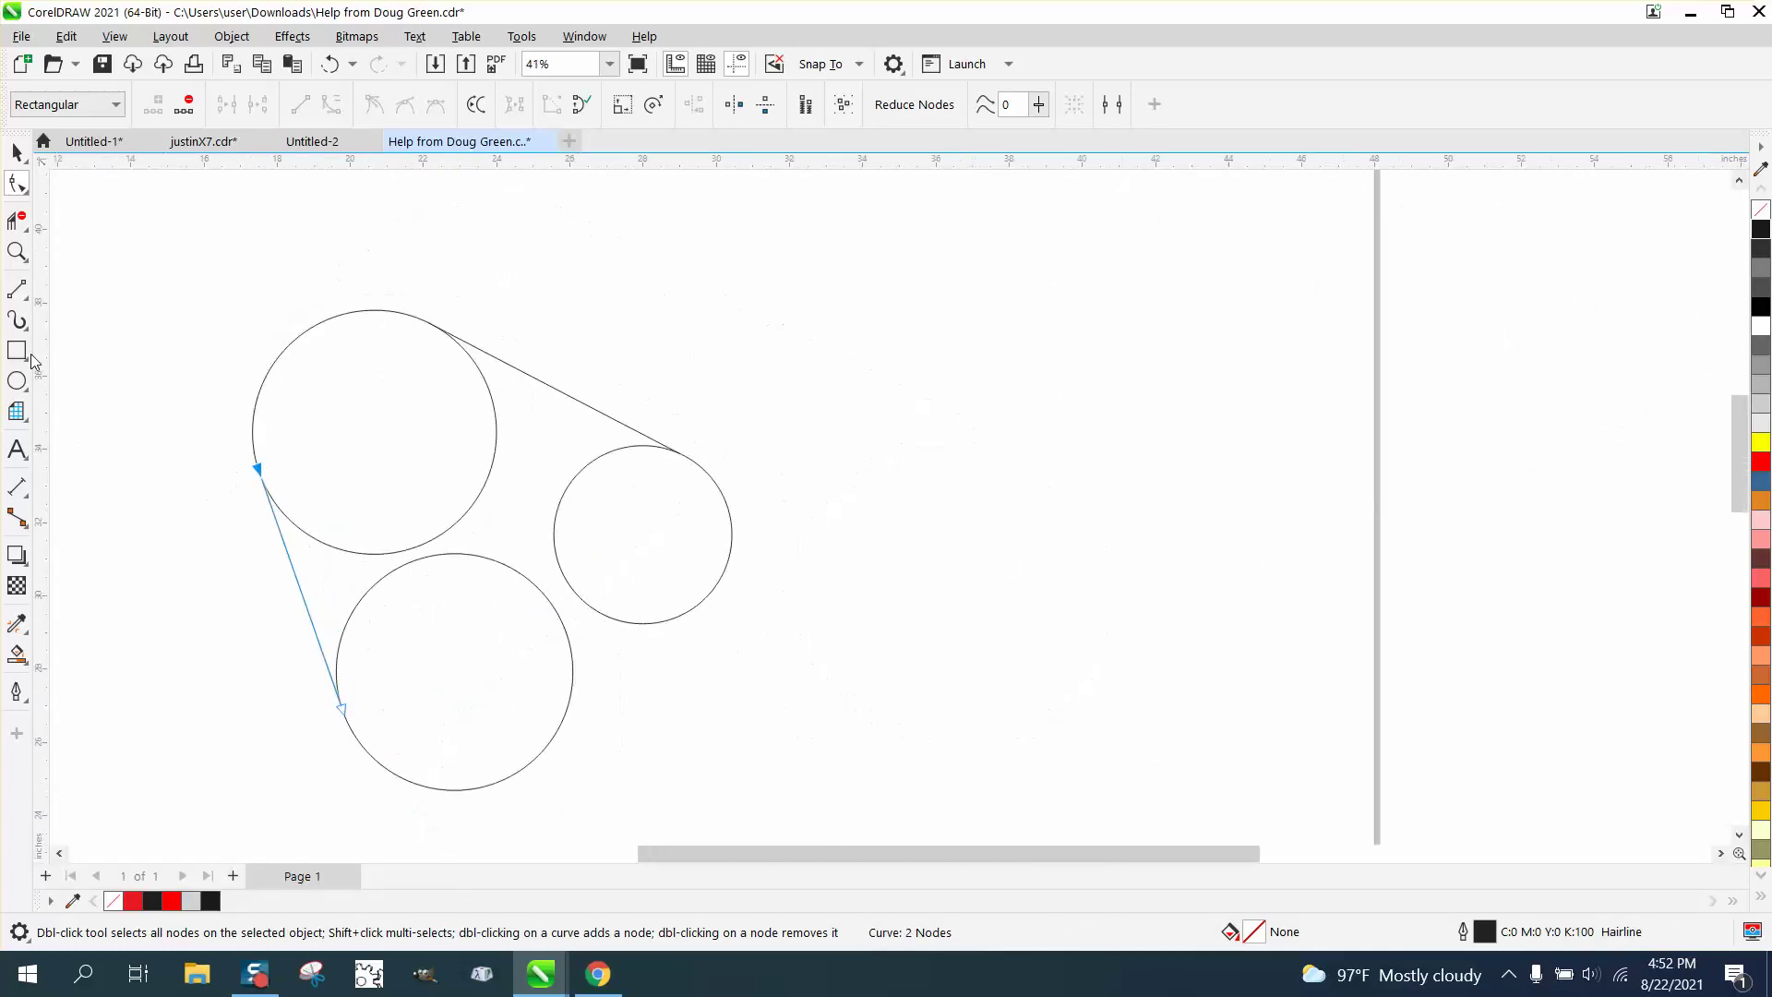
Snap that line's lower end tangentially onto the bottom circle's edge.
left_click(17, 251)
left_click_drag(307, 662, 440, 731)
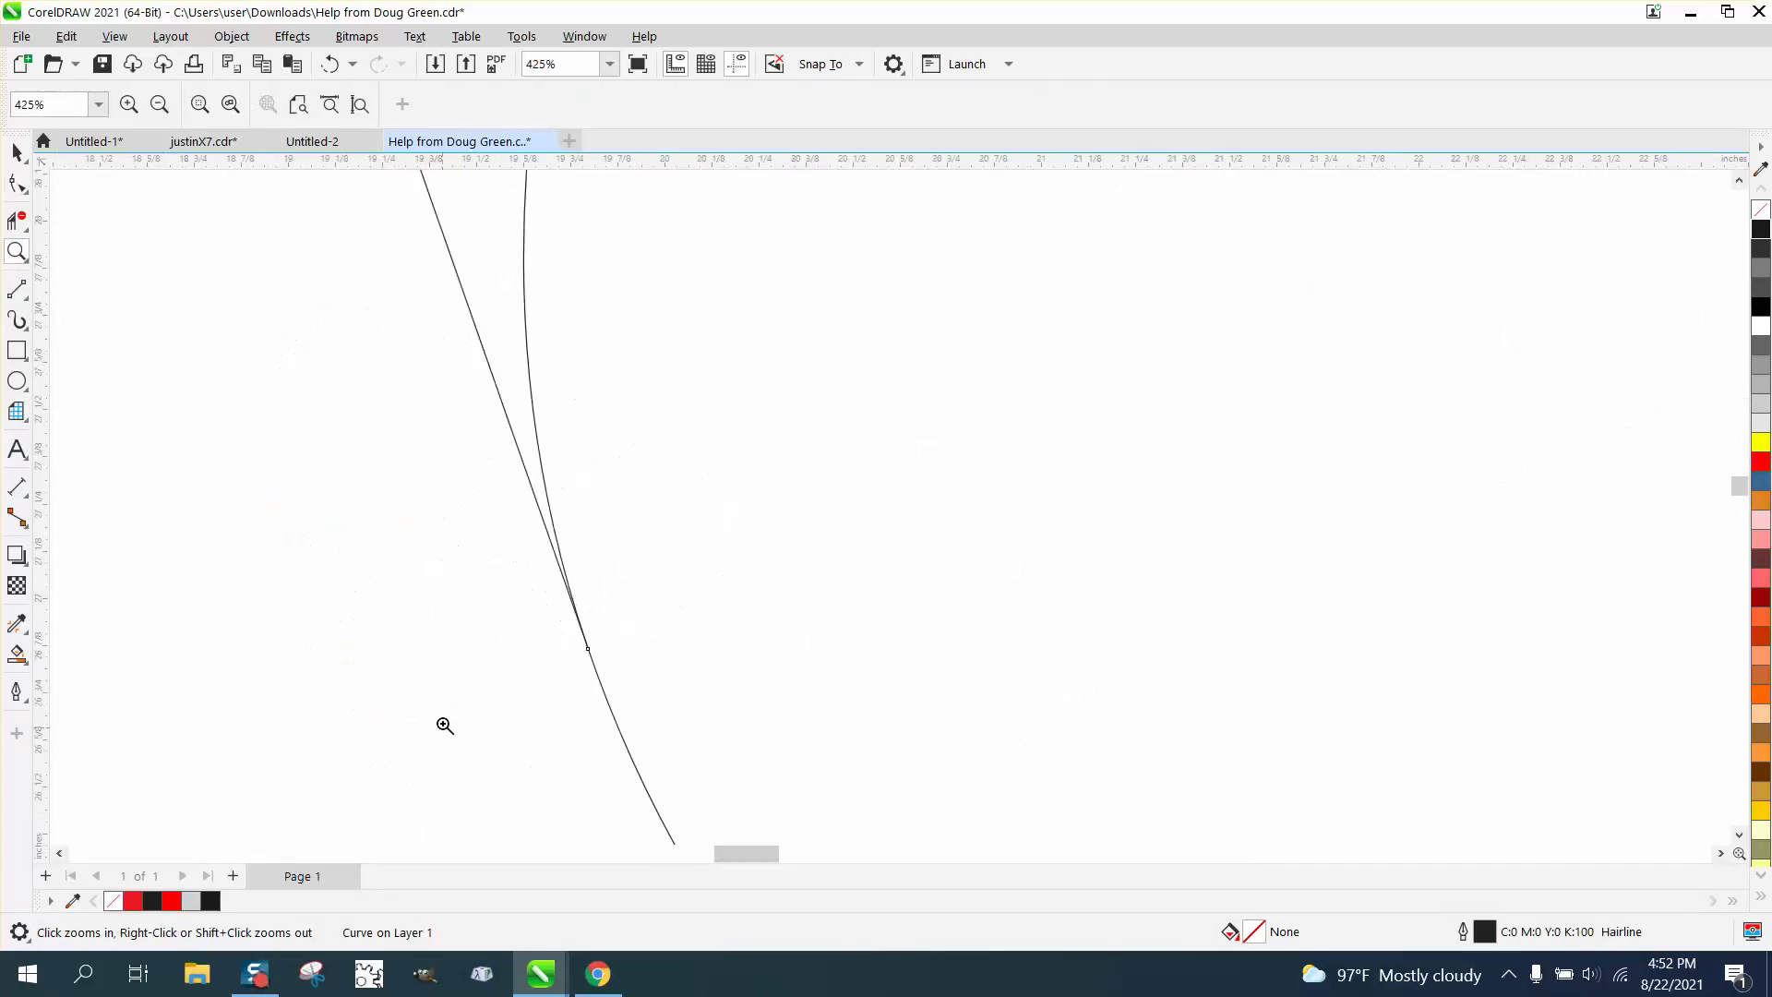
left_click(17, 183)
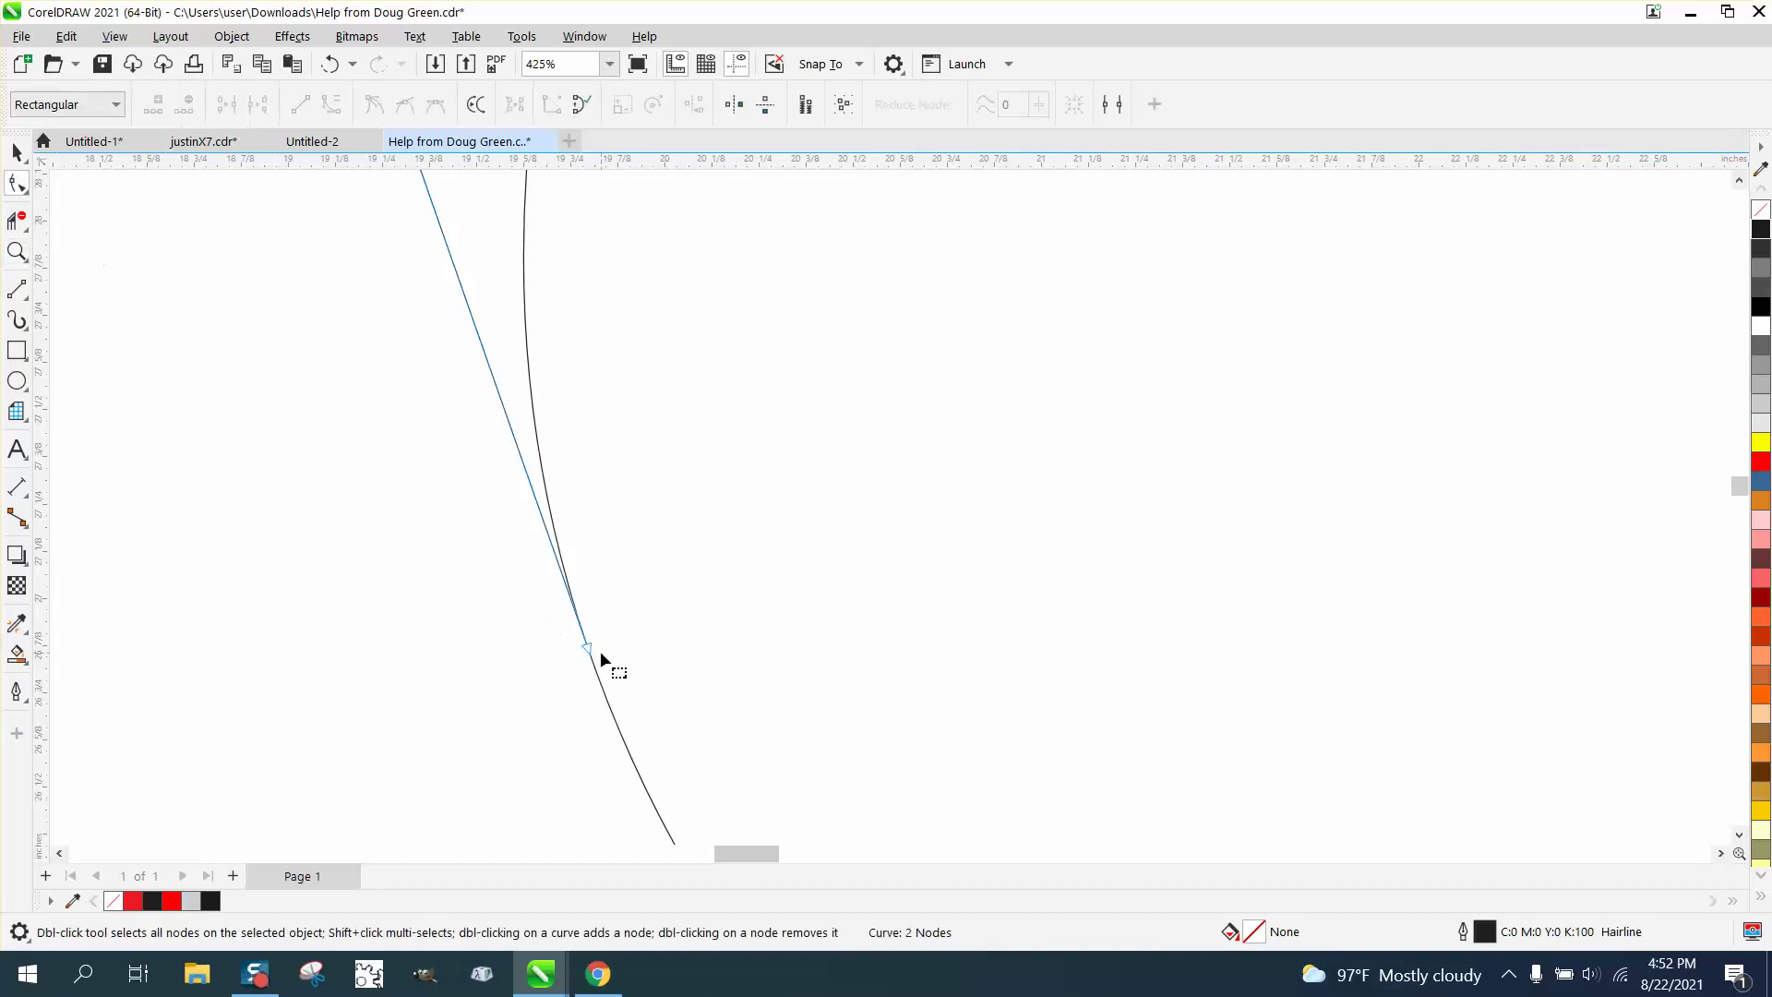
mouse_move(591, 650)
left_mouse_down()
mouse_move(627, 752)
mouse_move(600, 681)
left_mouse_up()
scroll(420, 660, "down", 5)
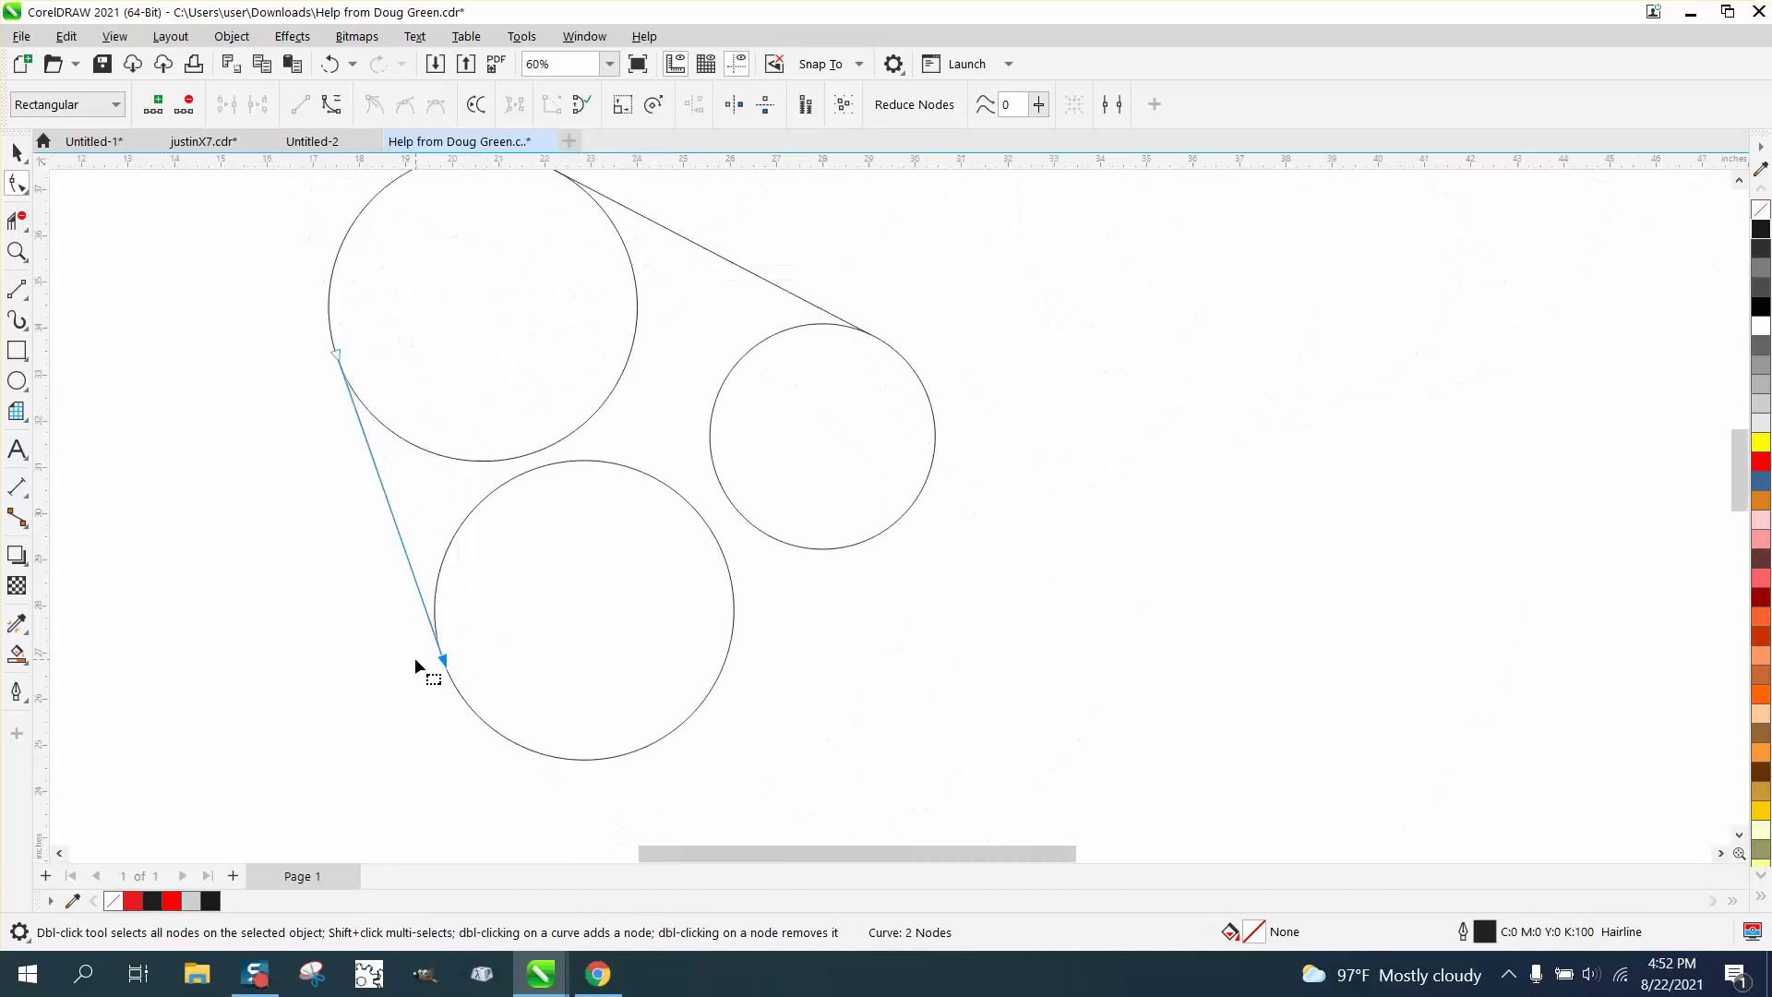
scroll(413, 658, "down", 1)
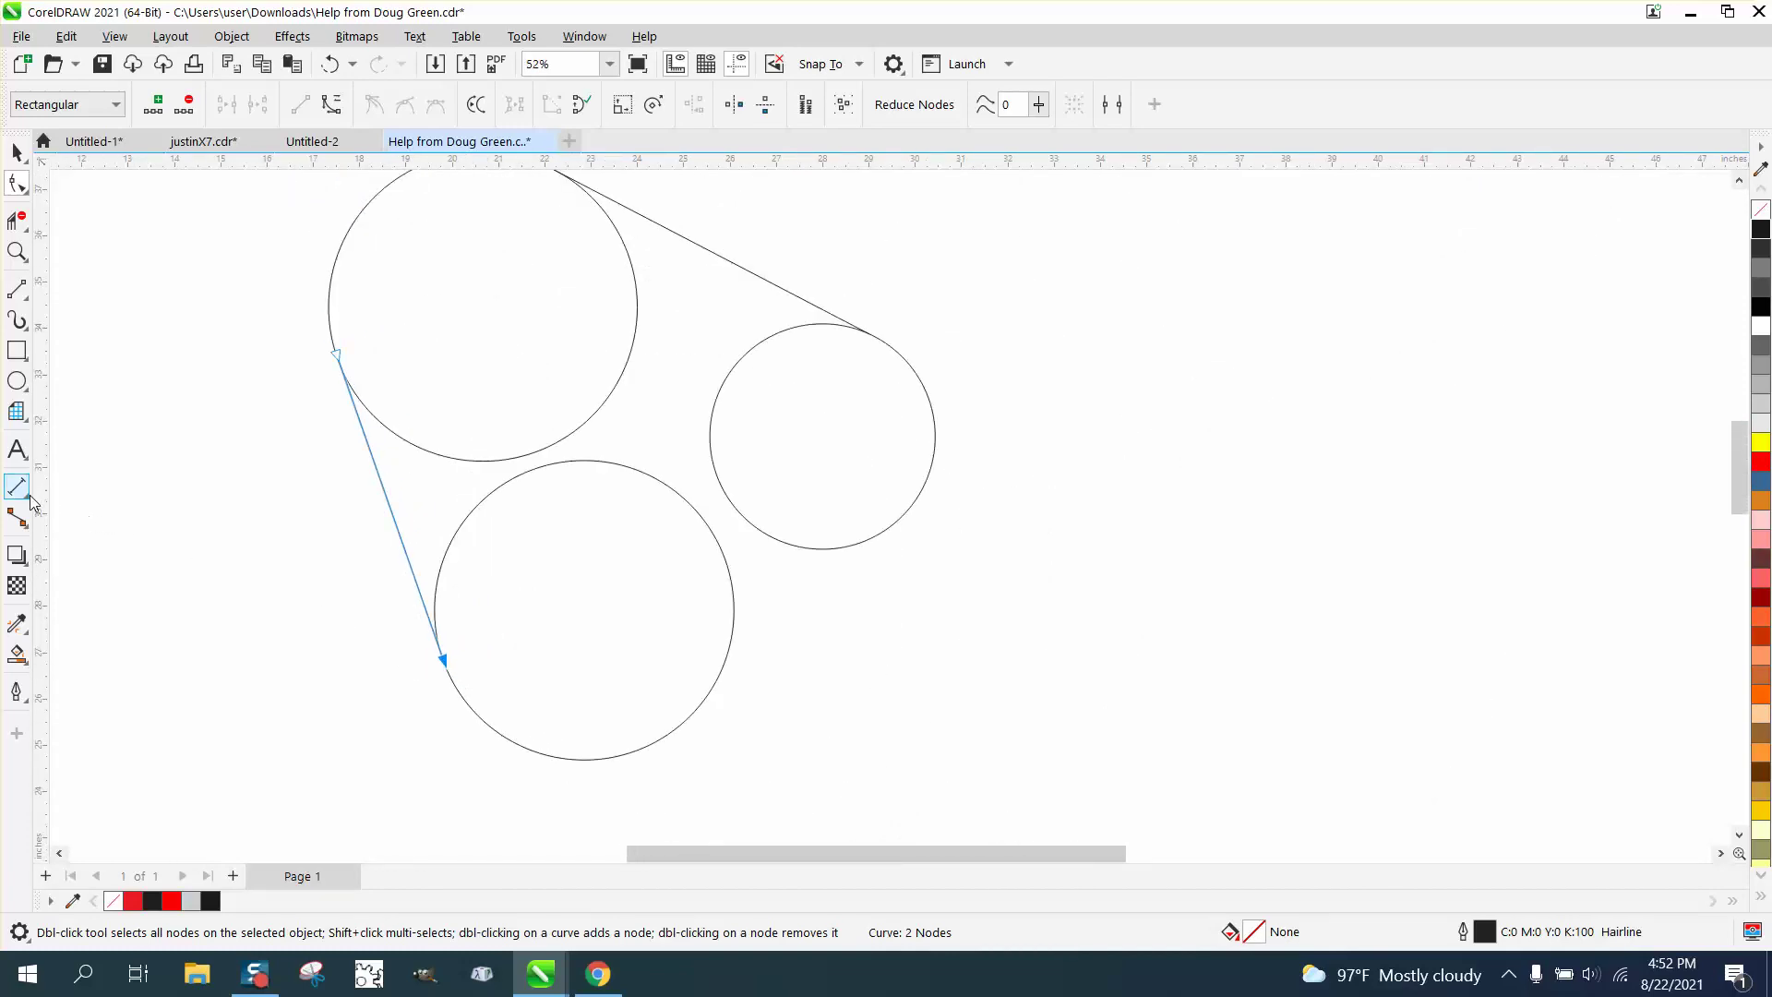
Draw a line from the small right circle to the lower circle, snapping its upper end.
left_click(28, 297)
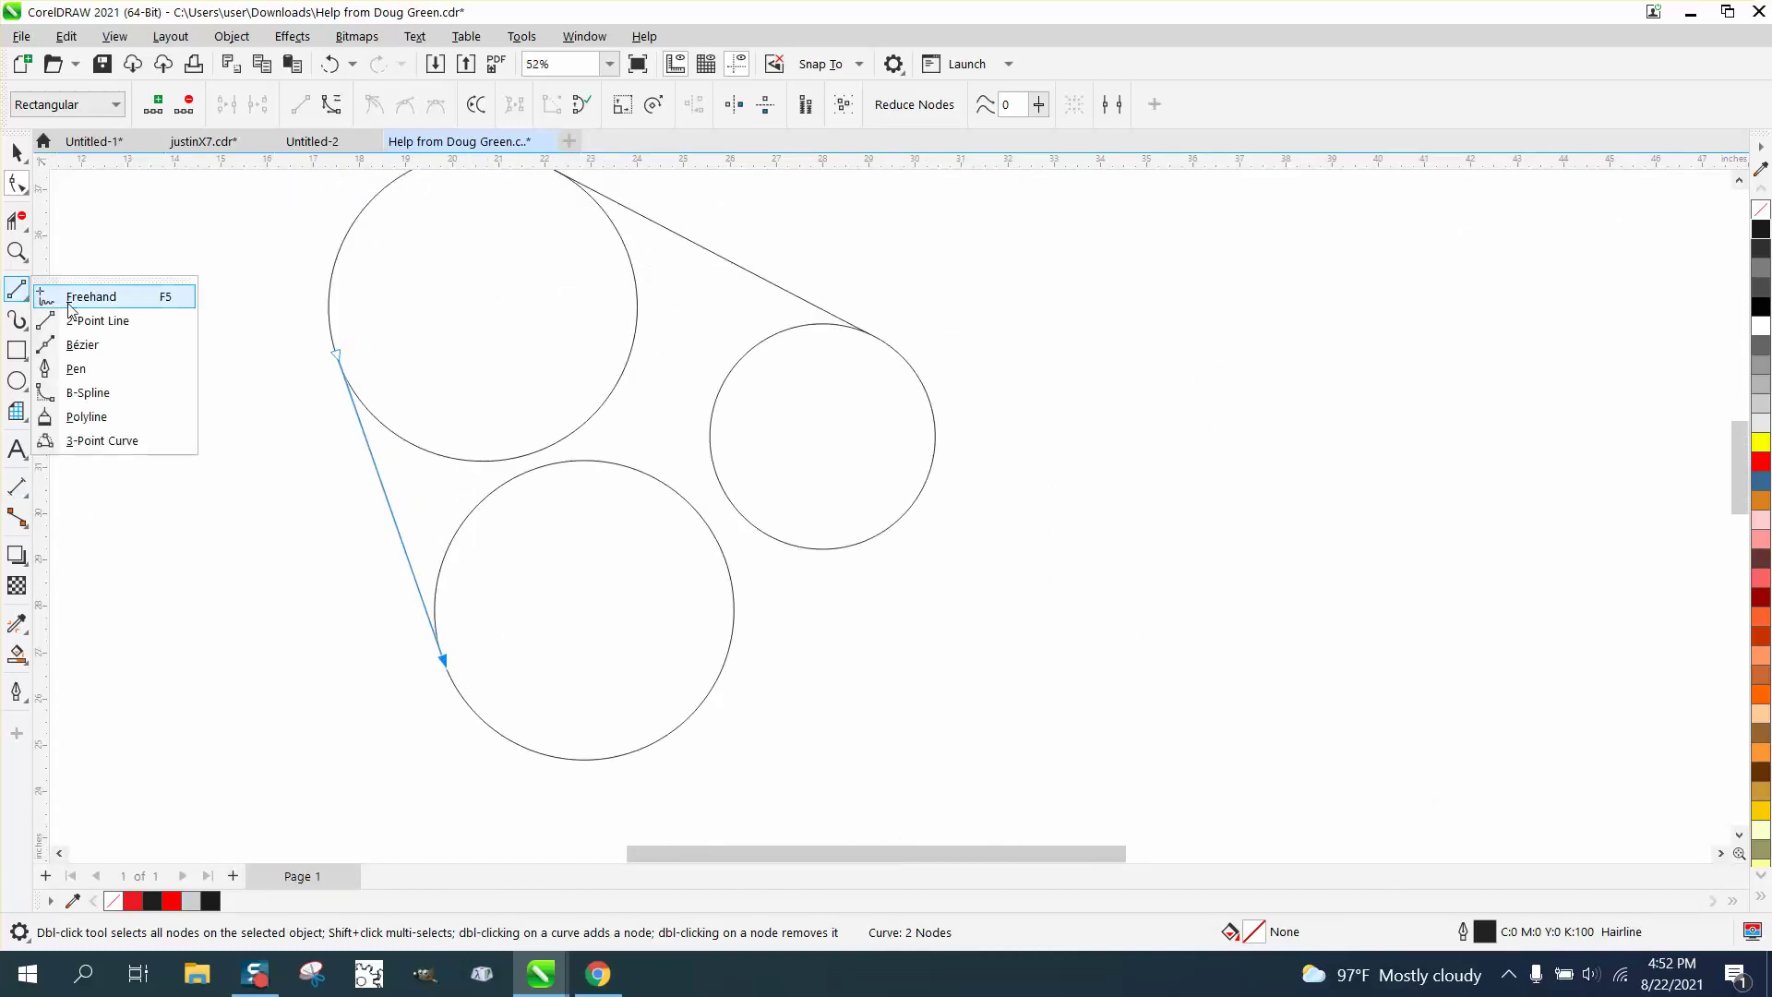
left_click(74, 295)
left_click(25, 298)
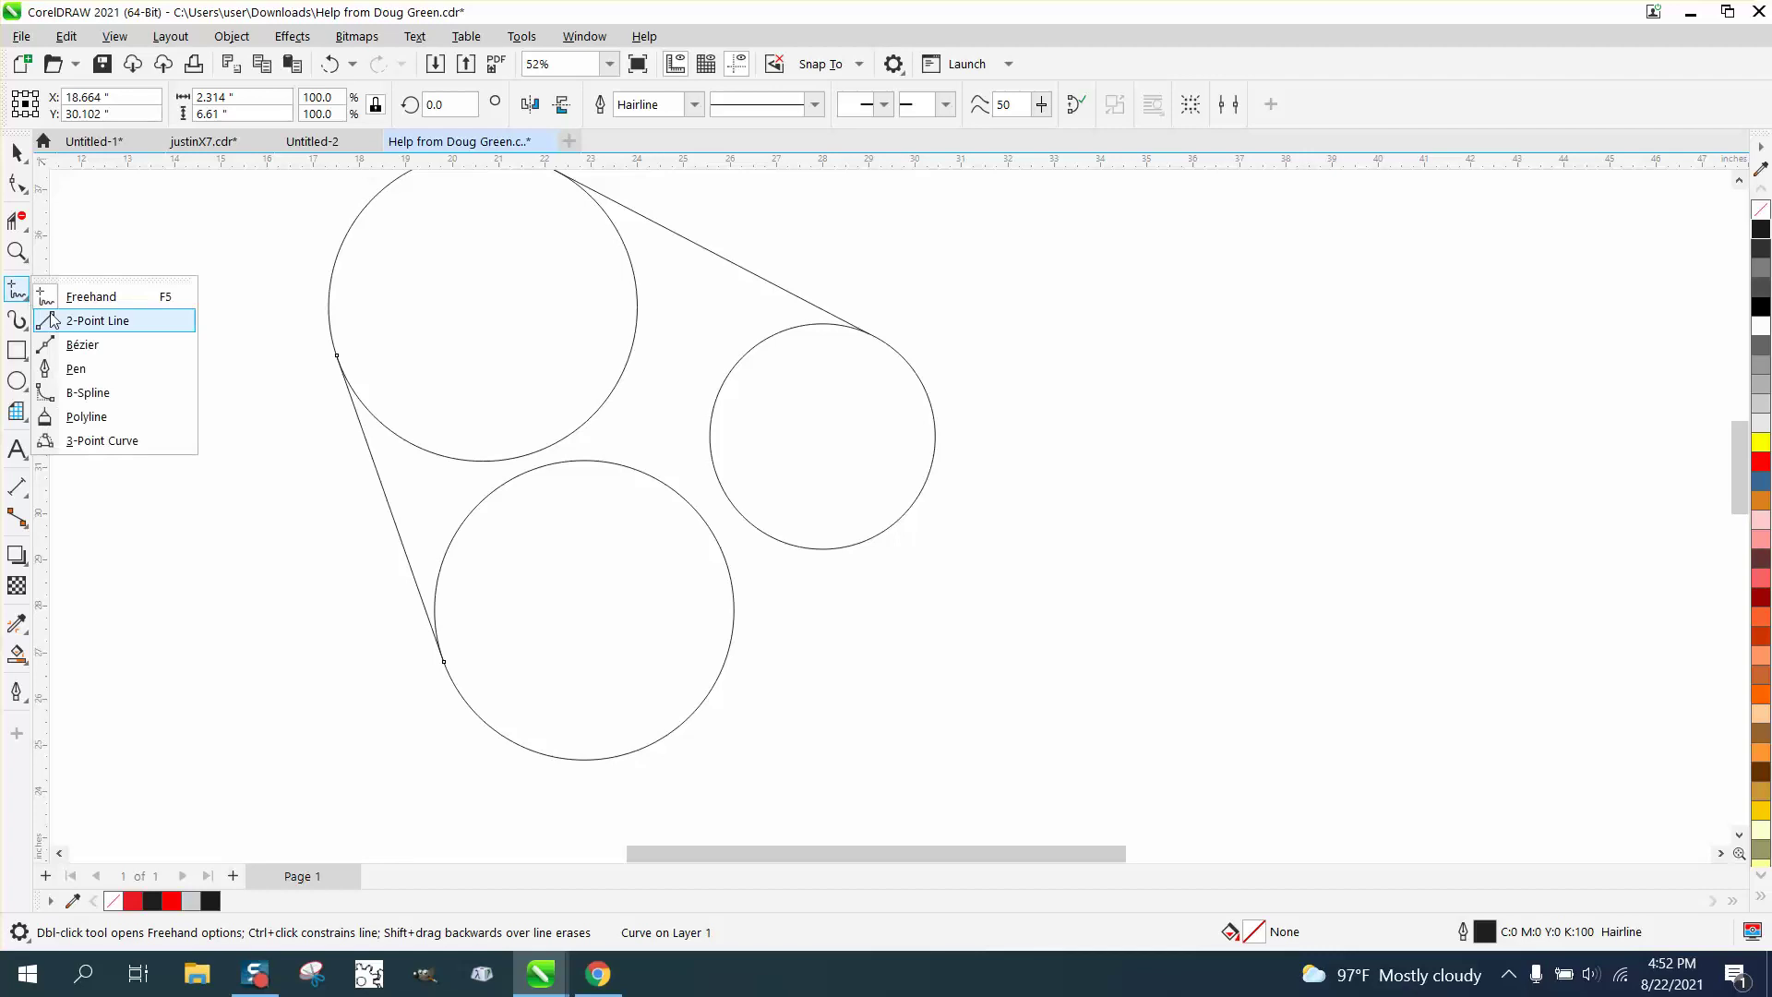
left_click(90, 327)
left_click_drag(914, 504, 666, 736)
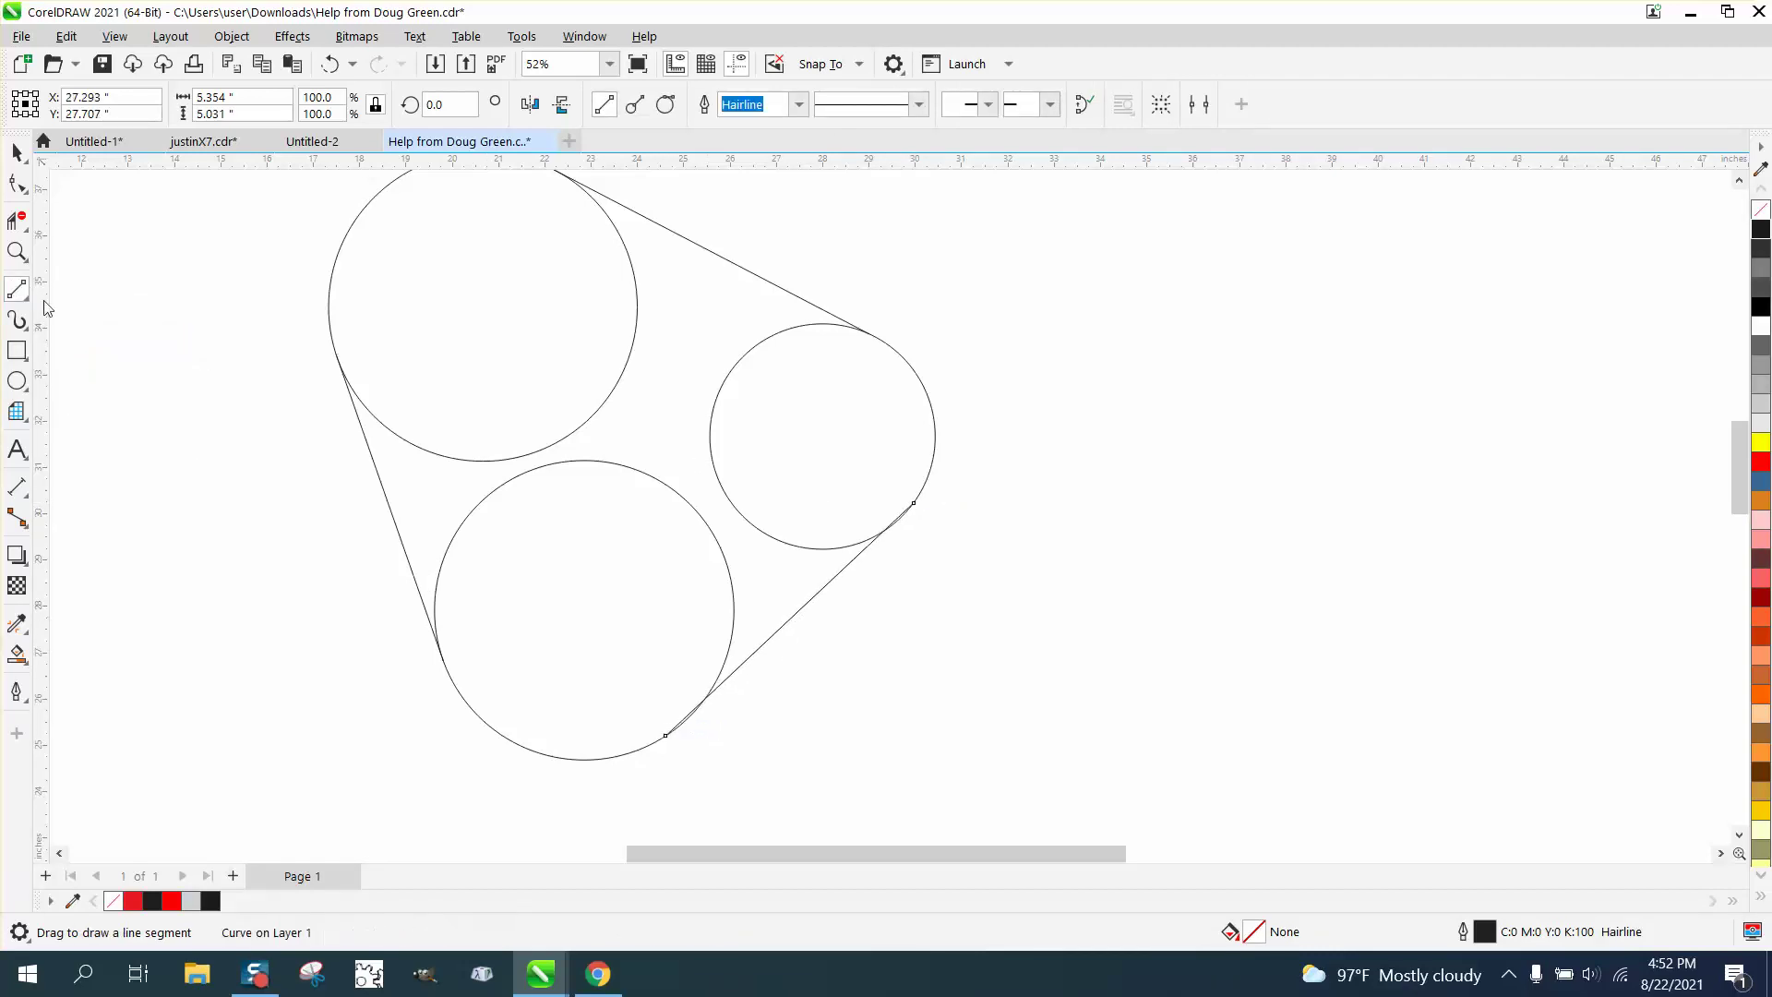
left_click(17, 251)
left_click_drag(846, 477, 1104, 590)
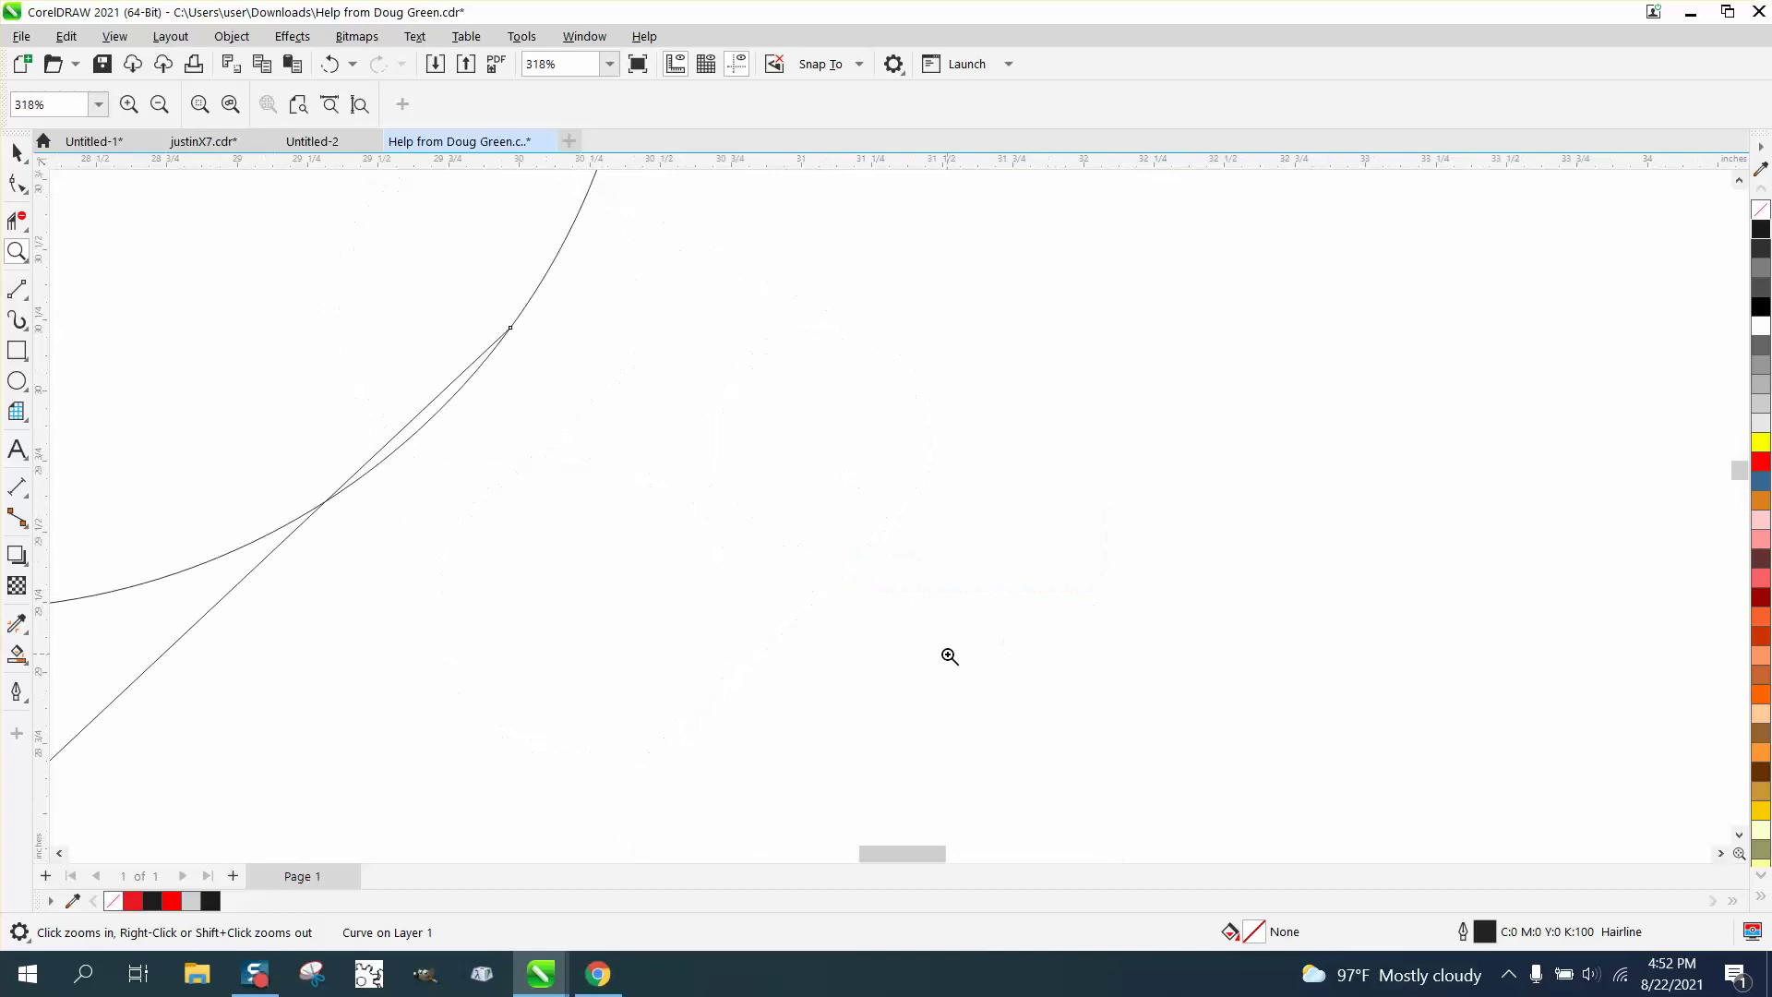
left_click(20, 185)
left_click(30, 197)
left_click(79, 192)
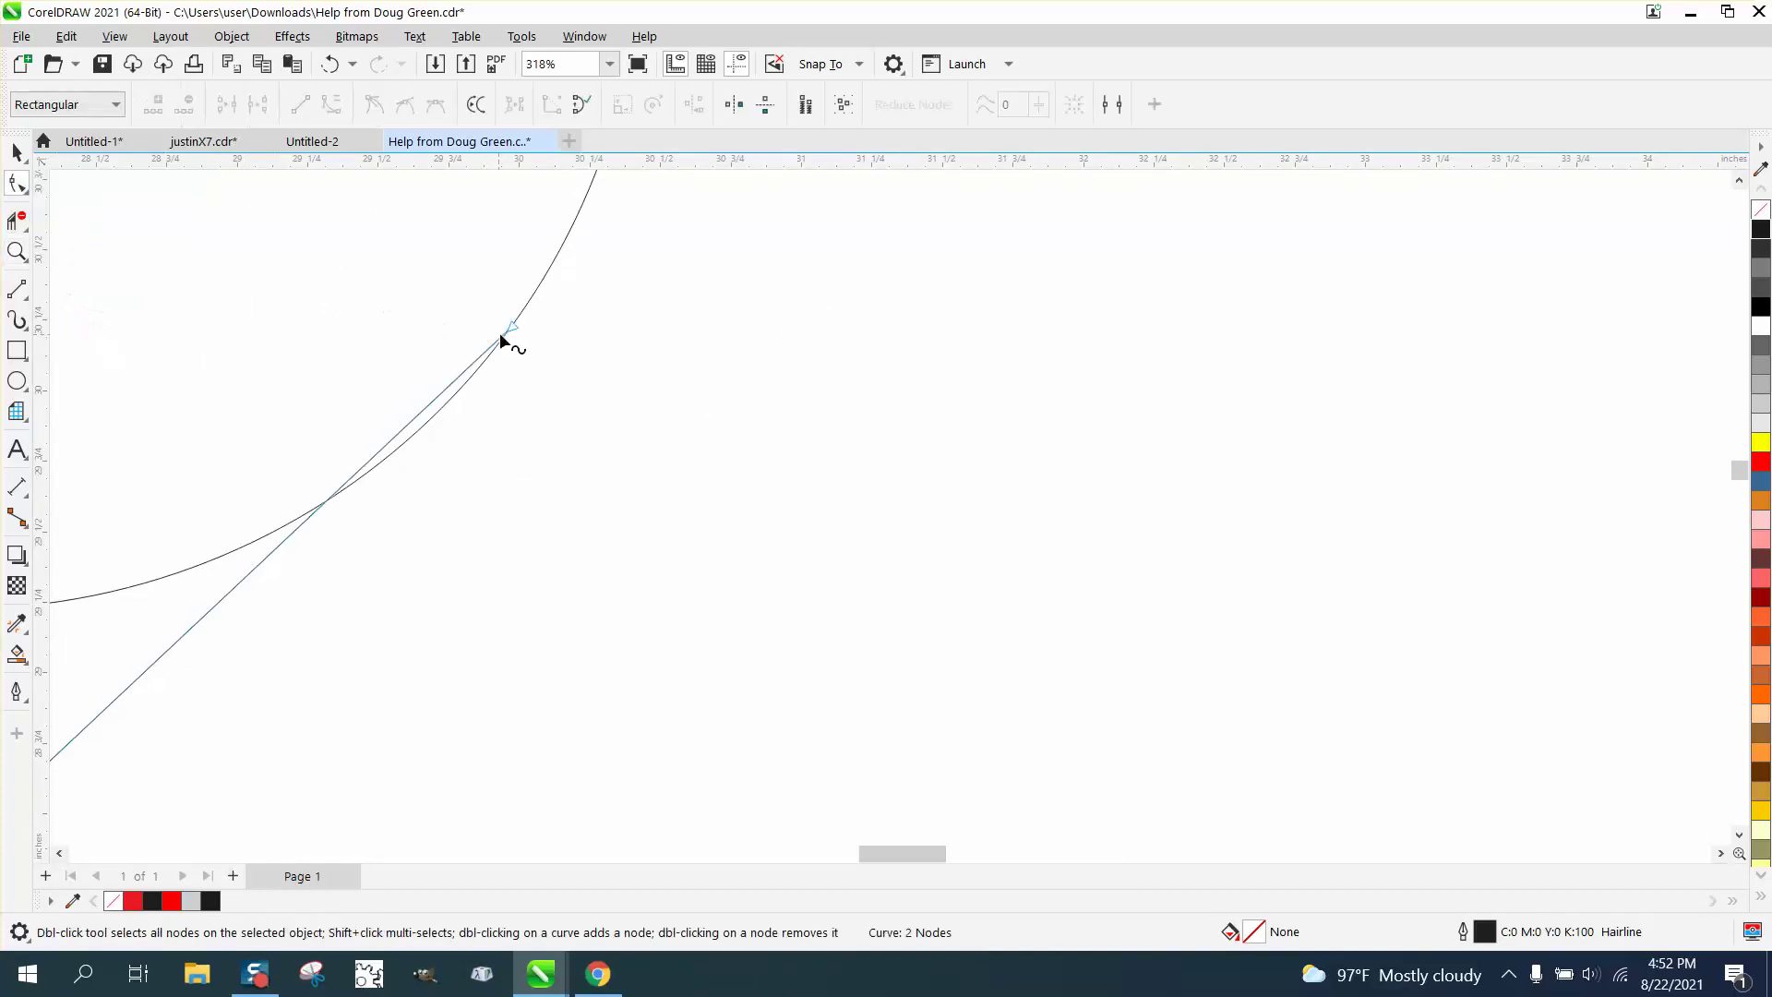
left_click_drag(513, 330, 436, 417)
Snap the lower-right line's bottom end tangentially onto the lower circle.
scroll(434, 438, "down", 10)
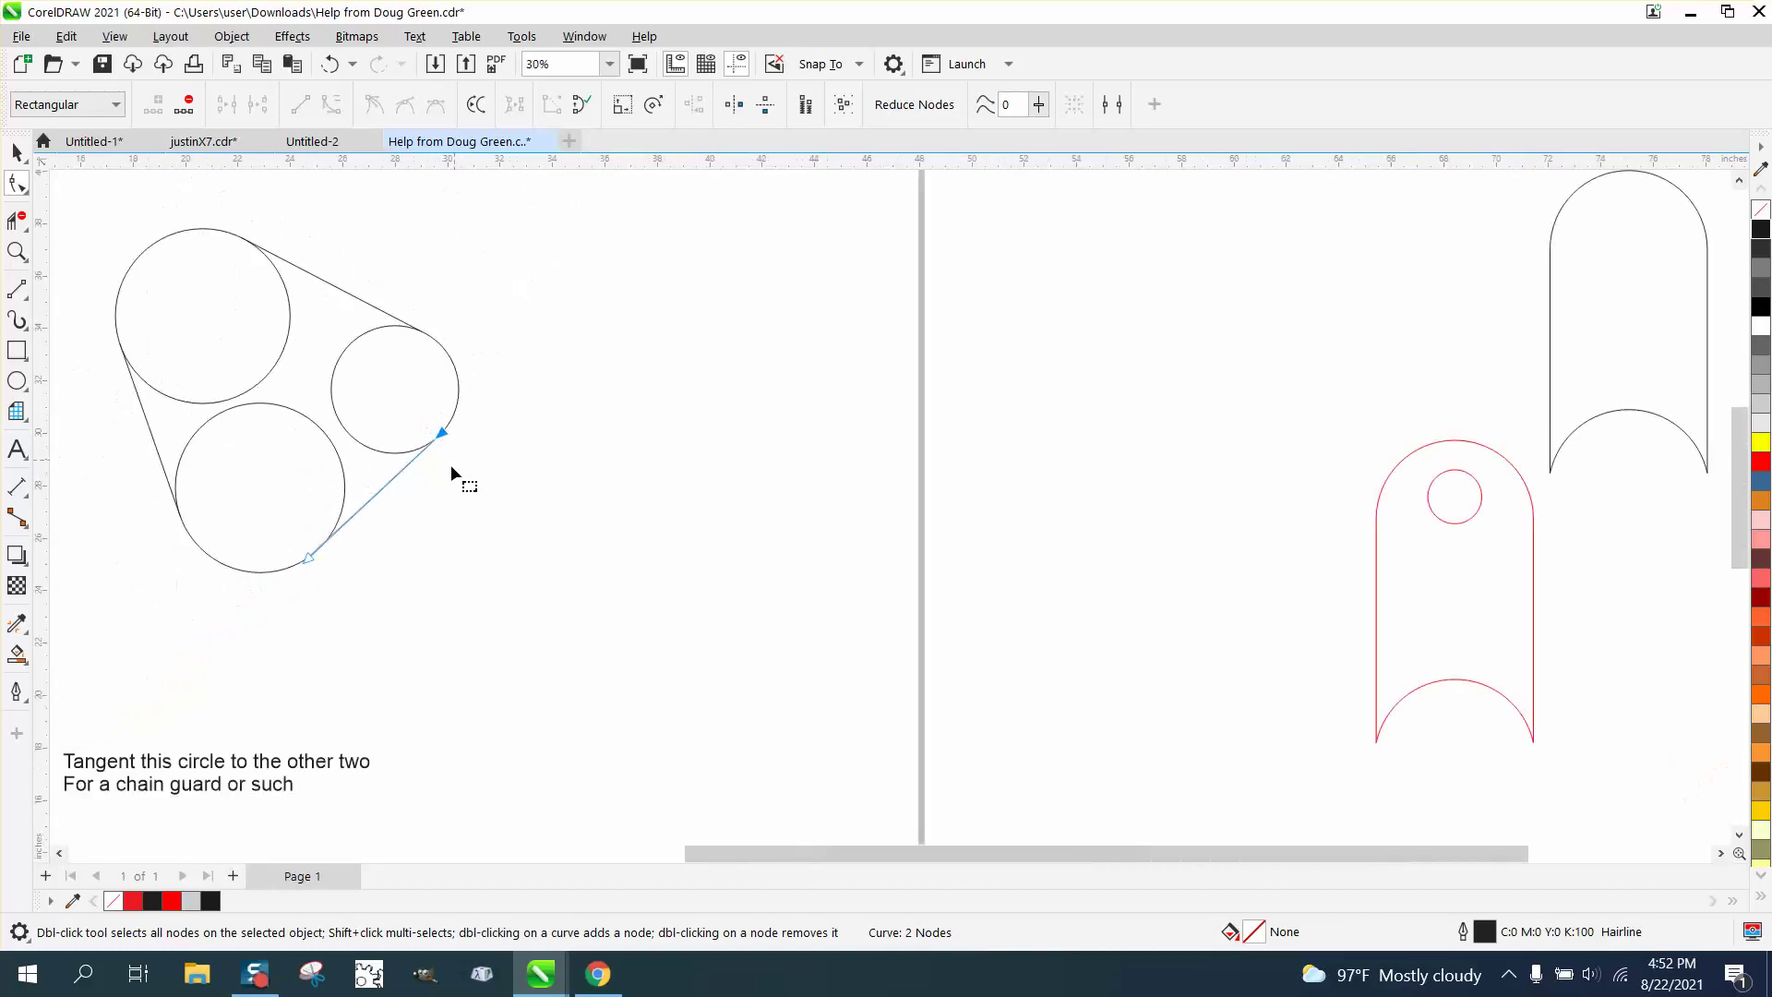
left_click(16, 251)
left_click_drag(300, 540, 370, 567)
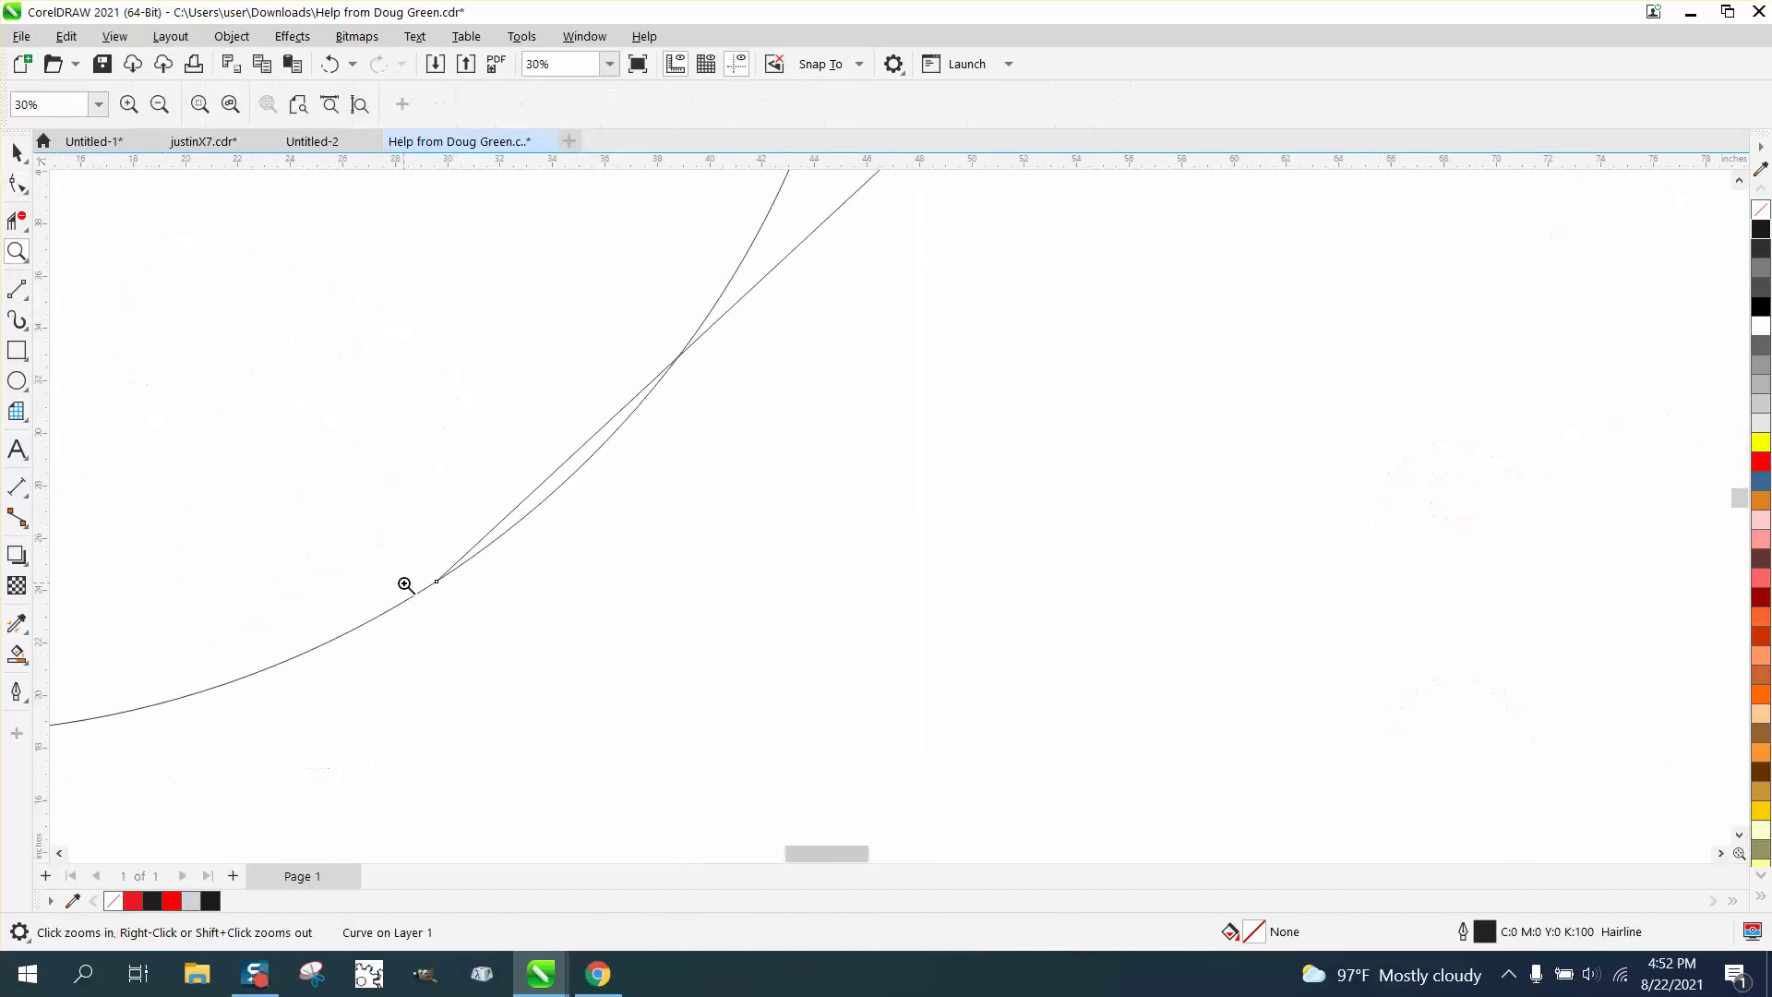
left_click(17, 182)
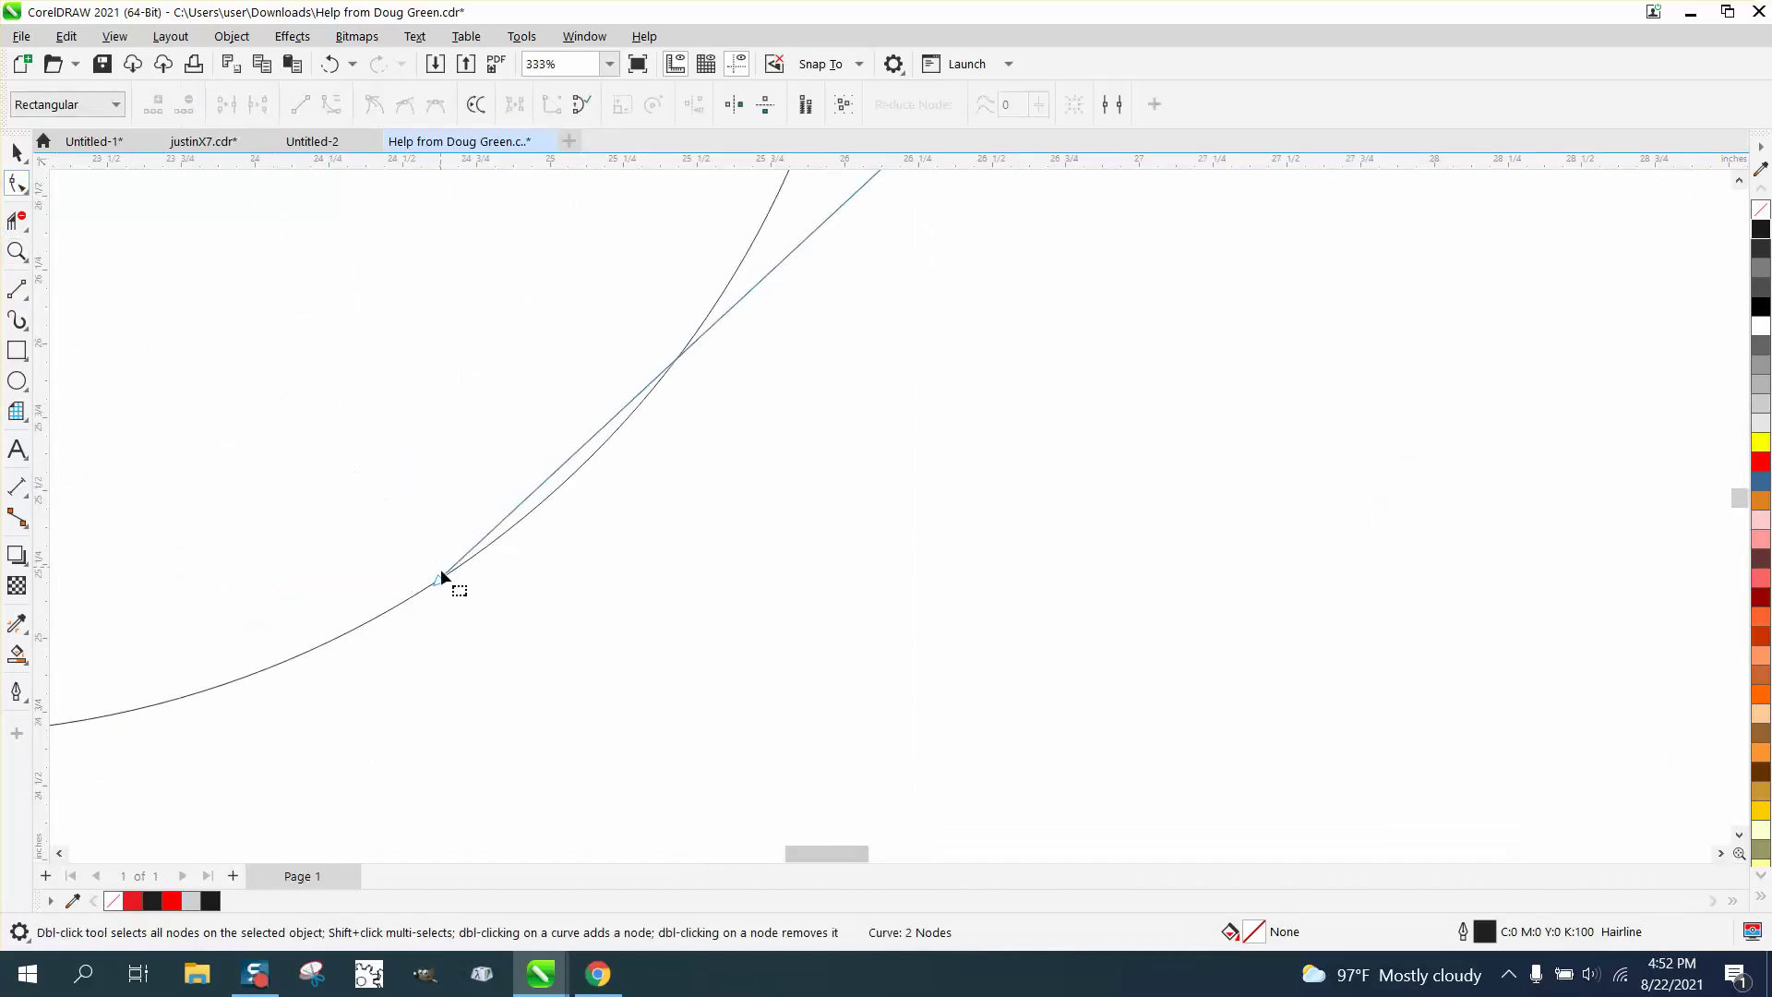
left_click_drag(440, 577, 573, 475)
scroll(580, 600, "down", 7)
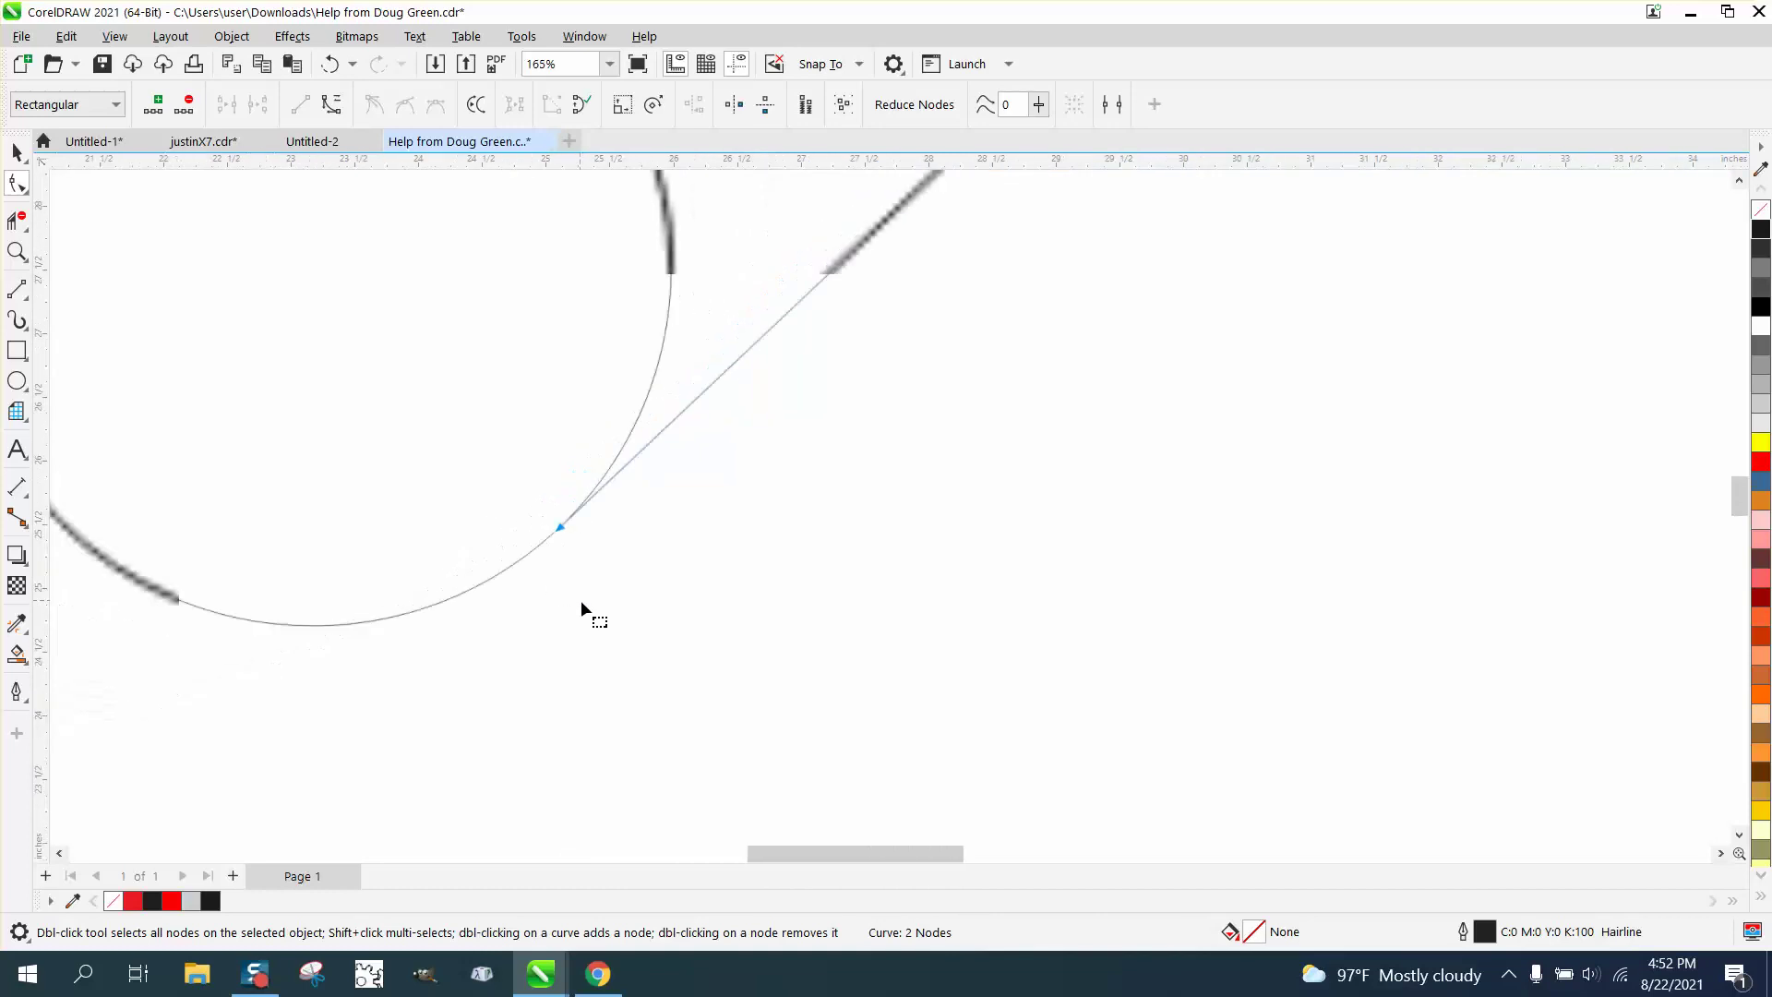
scroll(653, 644, "down", 1)
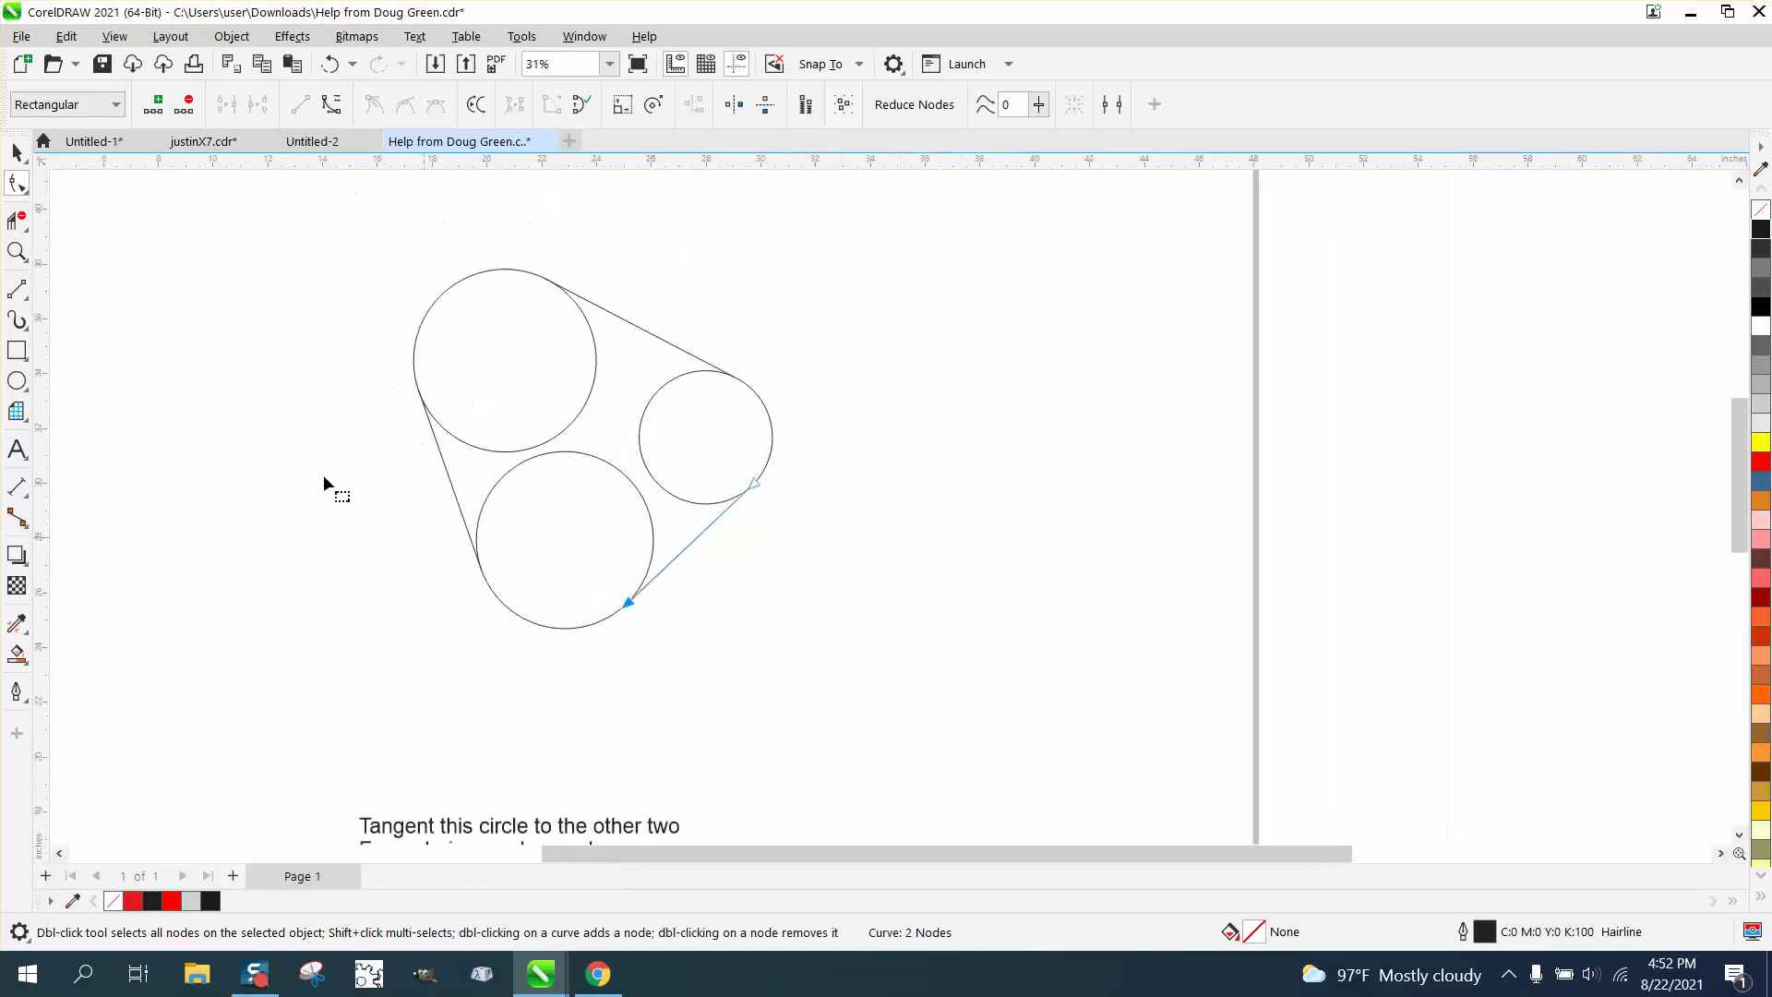
Draw a rectangle enclosing the three circles.
left_click(17, 152)
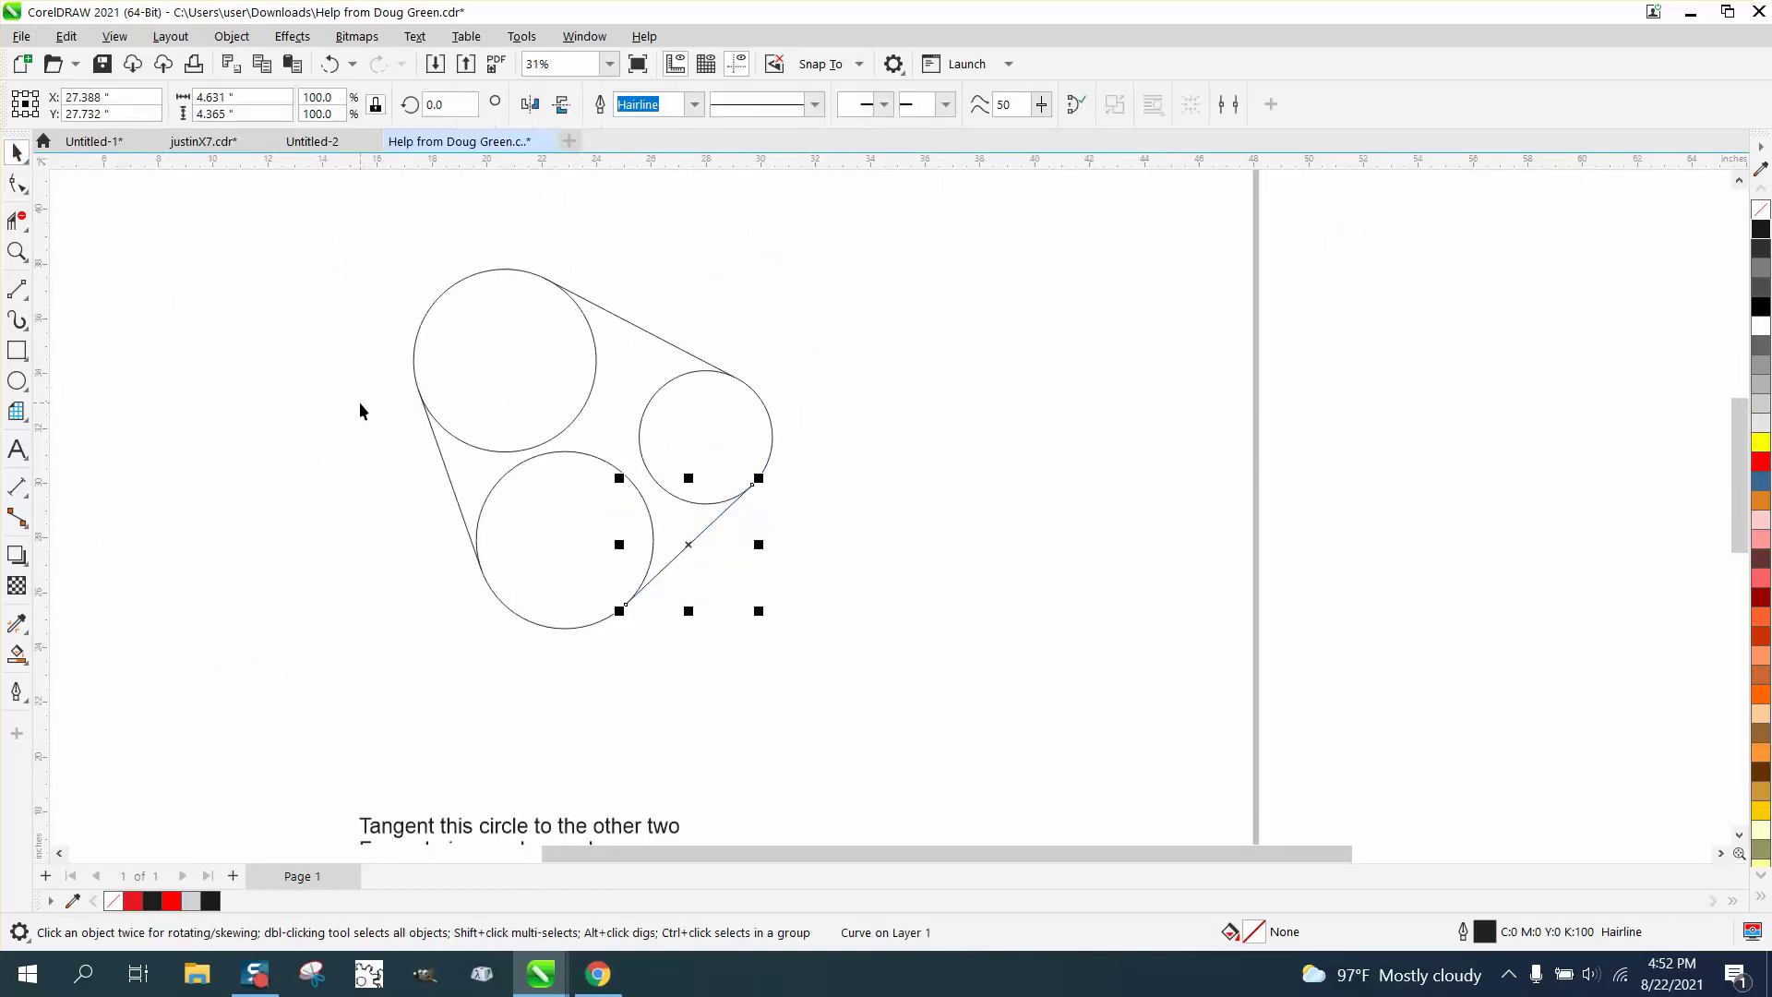
left_click(17, 350)
left_click_drag(342, 250, 855, 647)
Smart Fill the wrap-around region, move the new shape right, and set its fill to None.
left_click(17, 654)
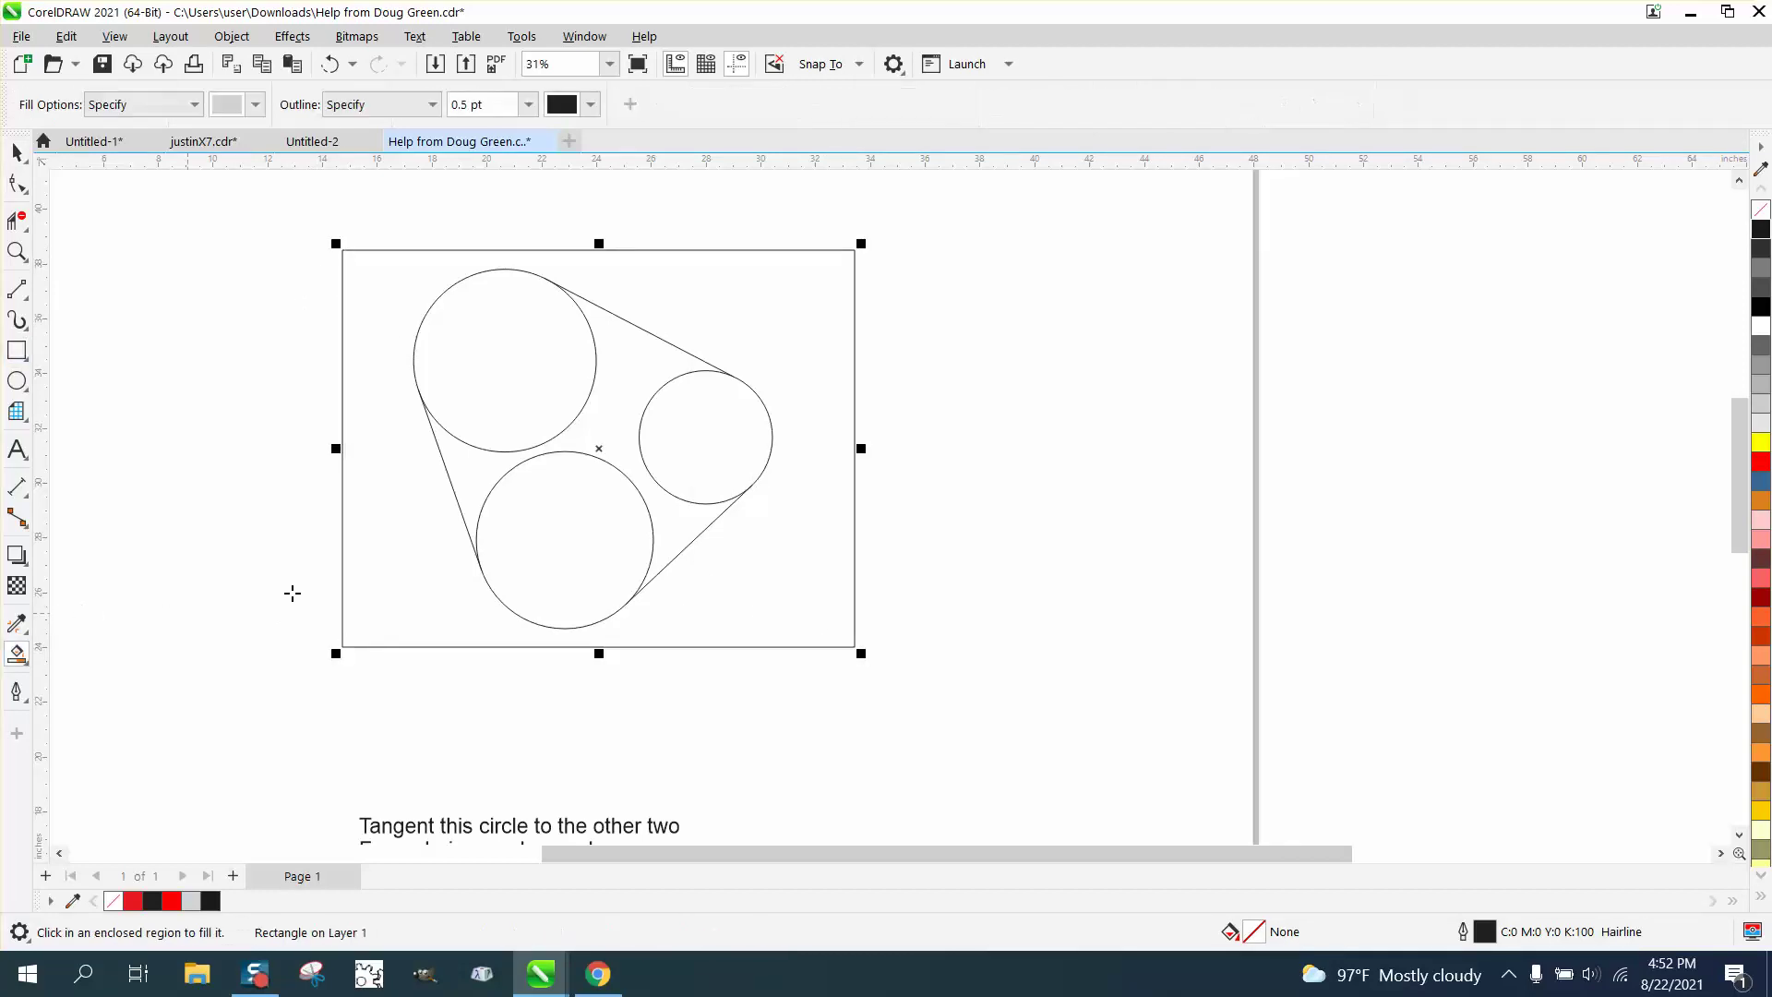
left_click(418, 555)
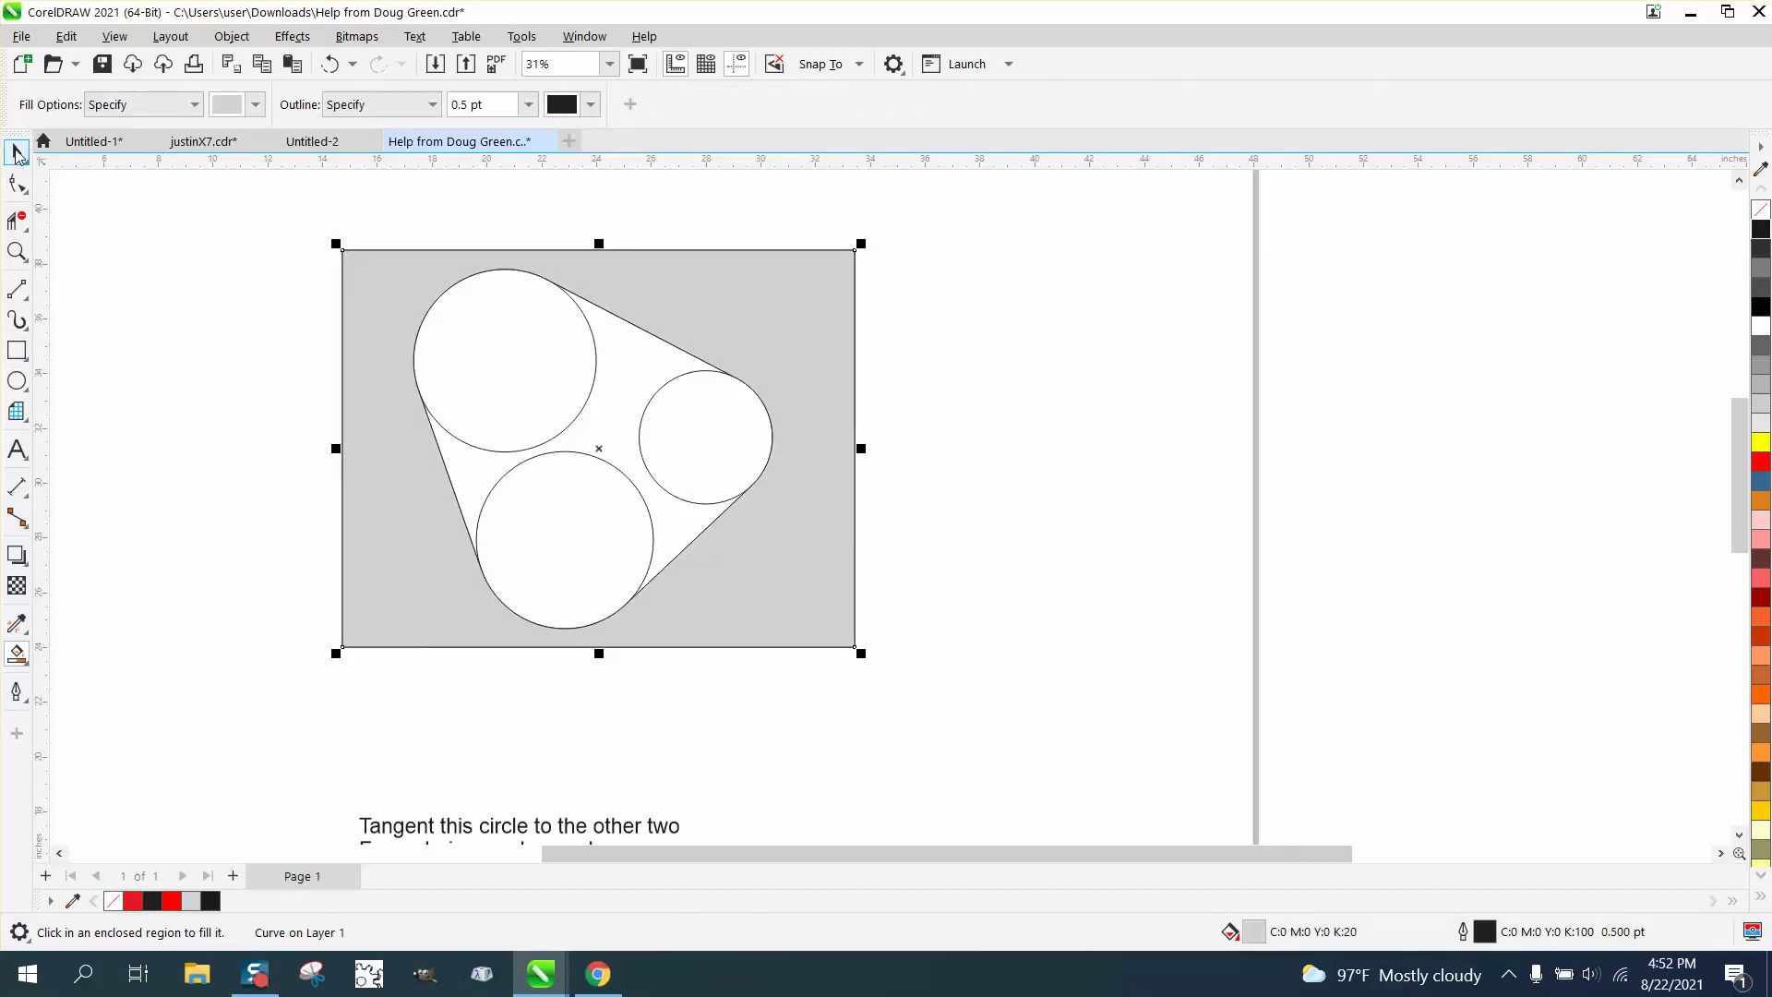
key("shift+Right")
key("shift+Right")
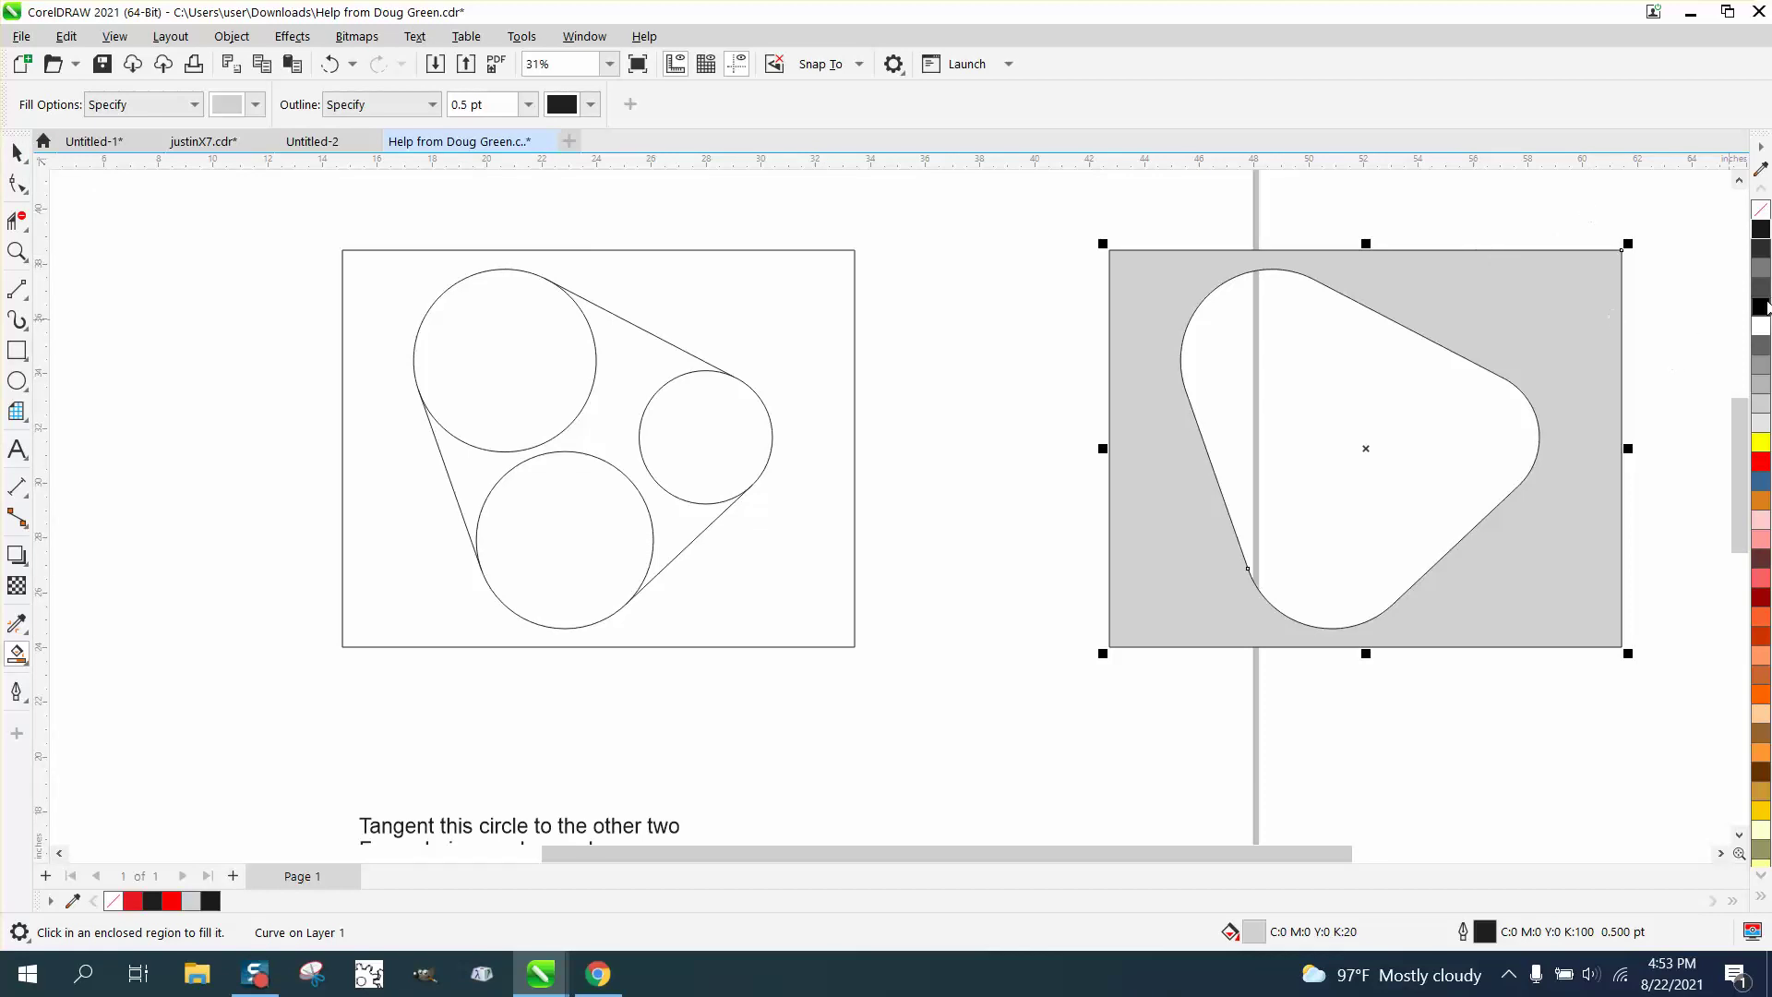
left_click(1761, 211)
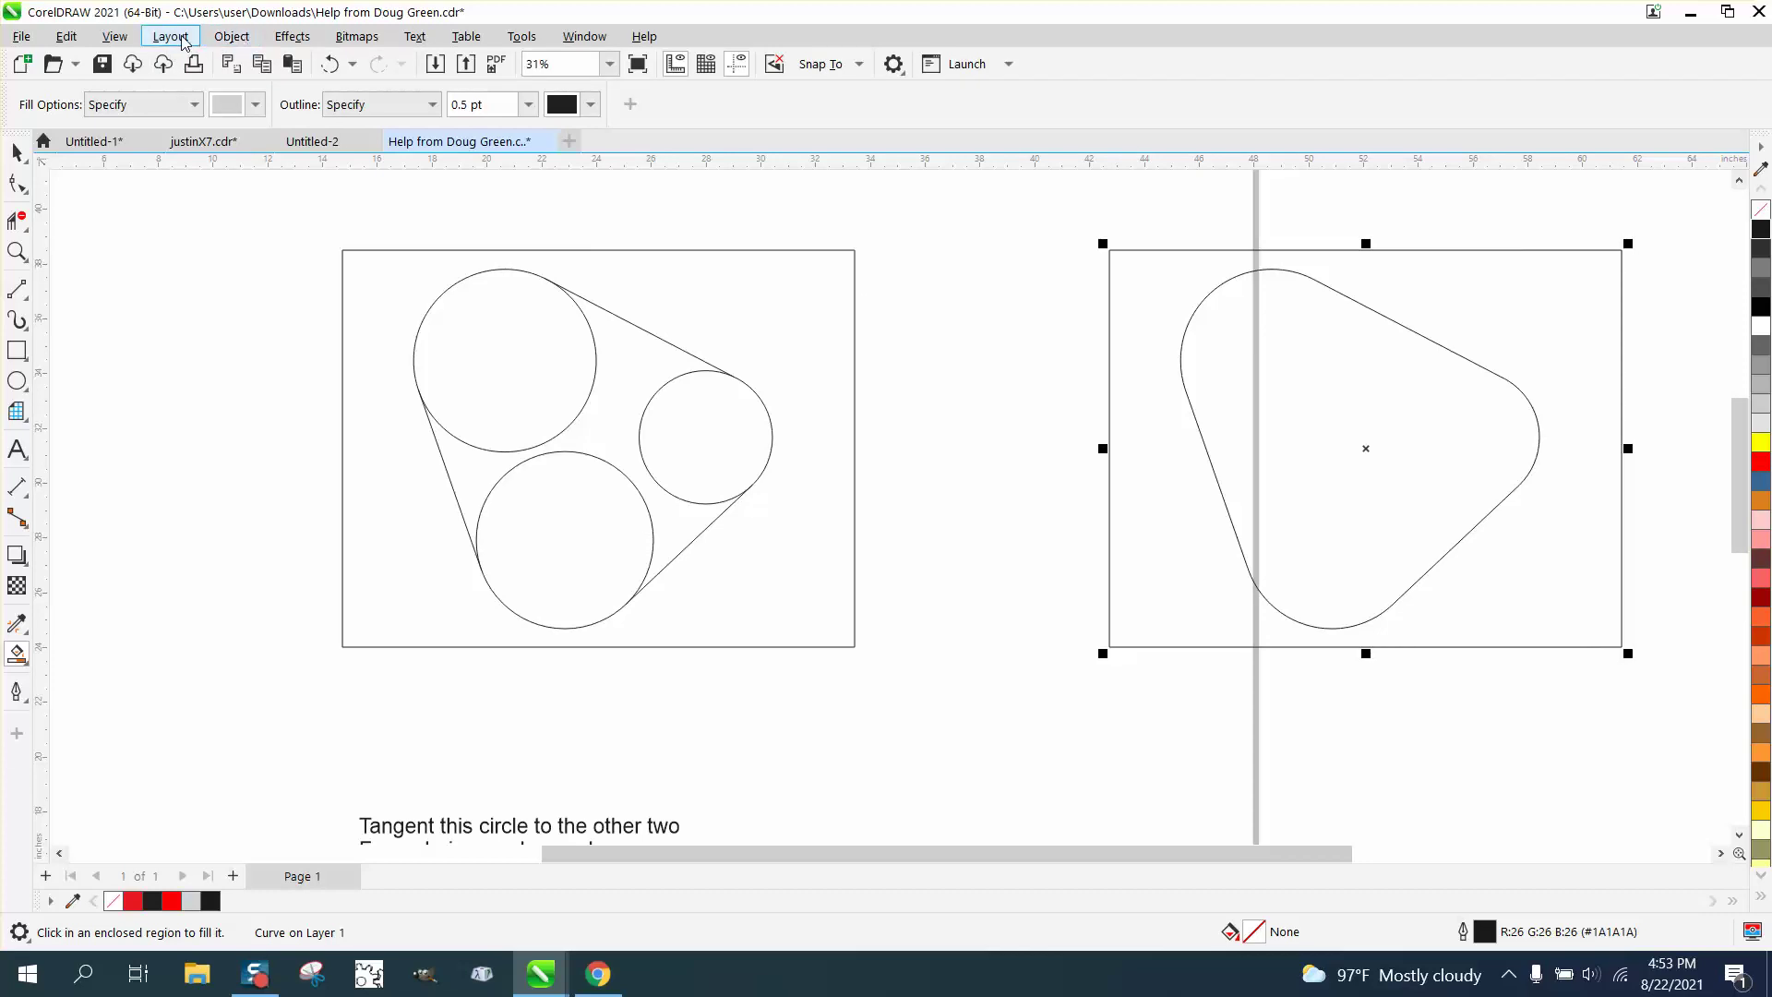
left_click(226, 38)
Break the new shape apart and display the rounded triangle outline's nodes.
left_click(269, 533)
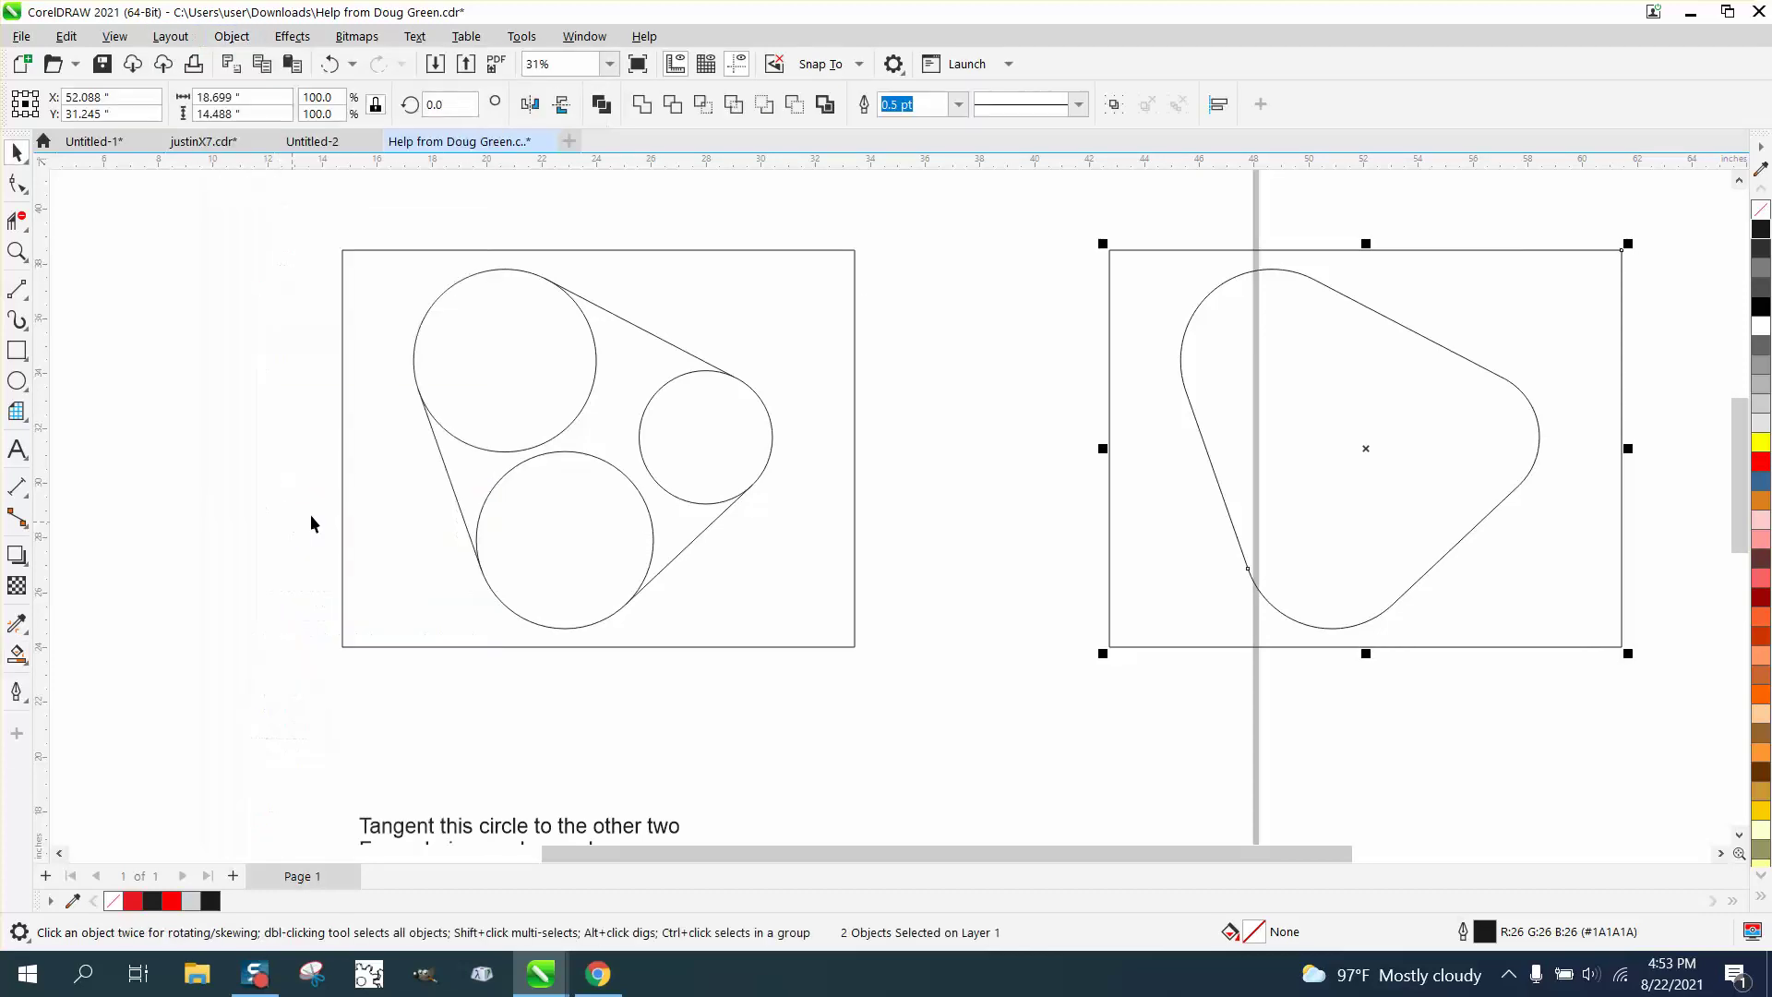
left_click(989, 319)
left_click(1112, 323)
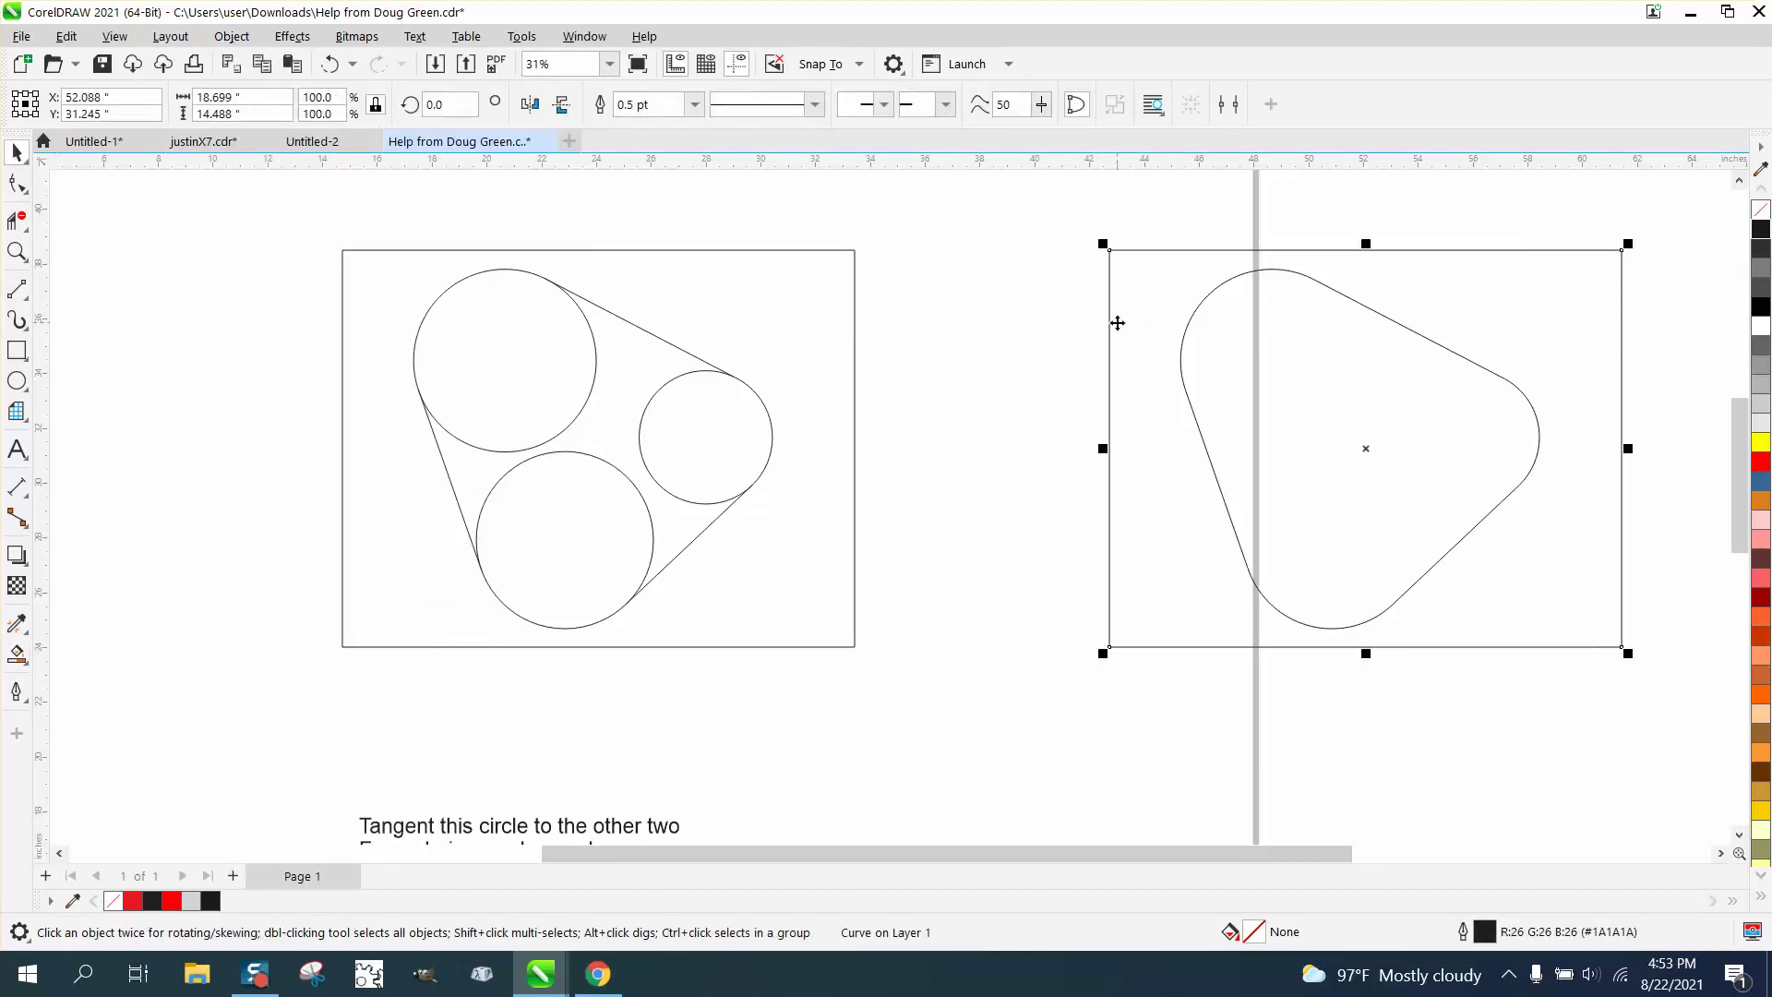
left_click(1119, 326)
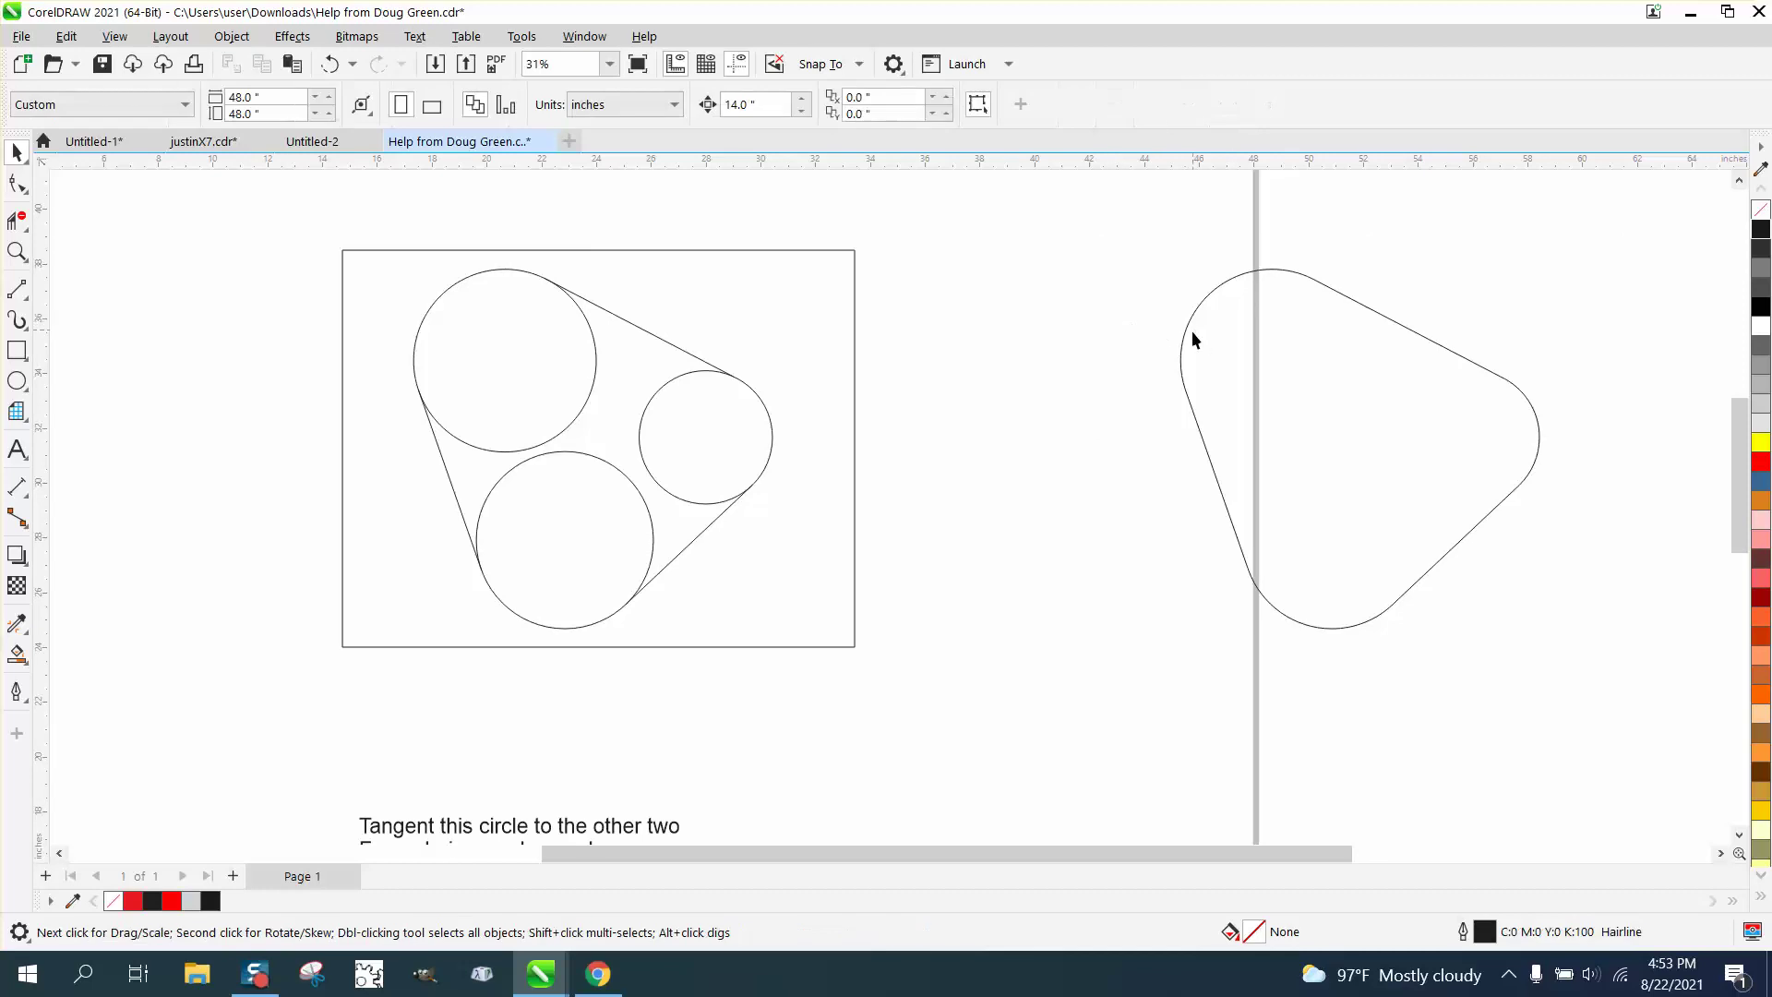
key("F10")
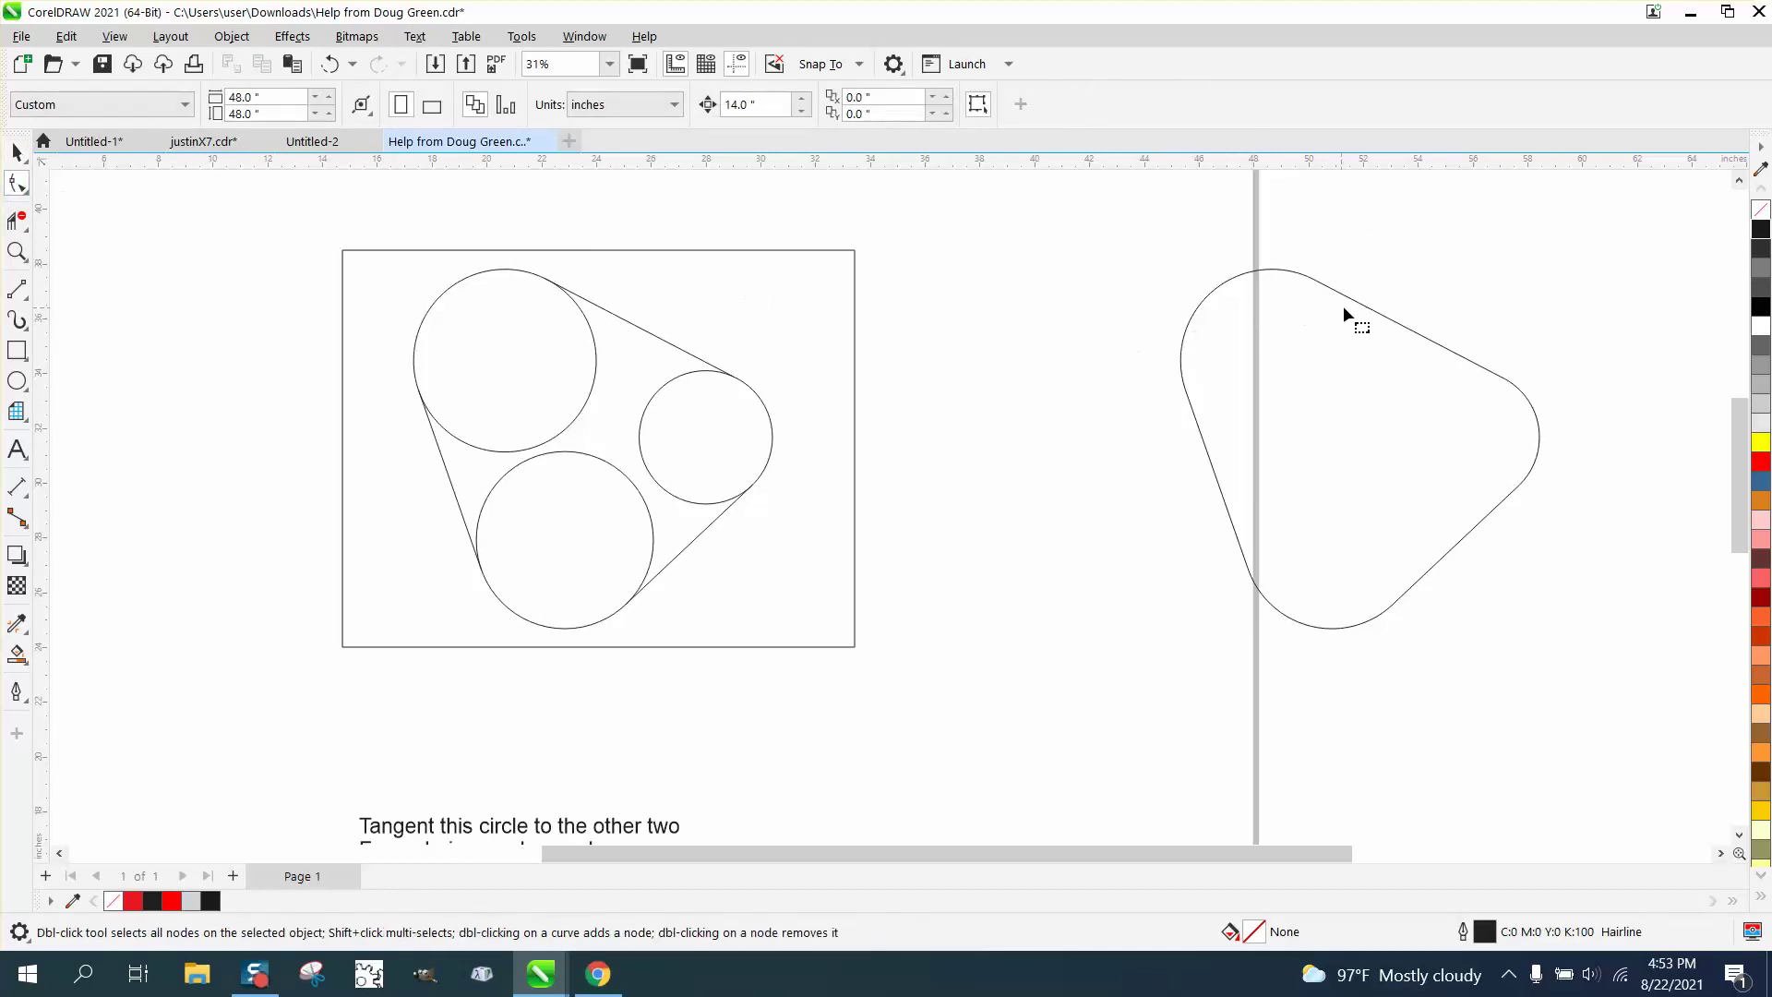
left_click(1353, 301)
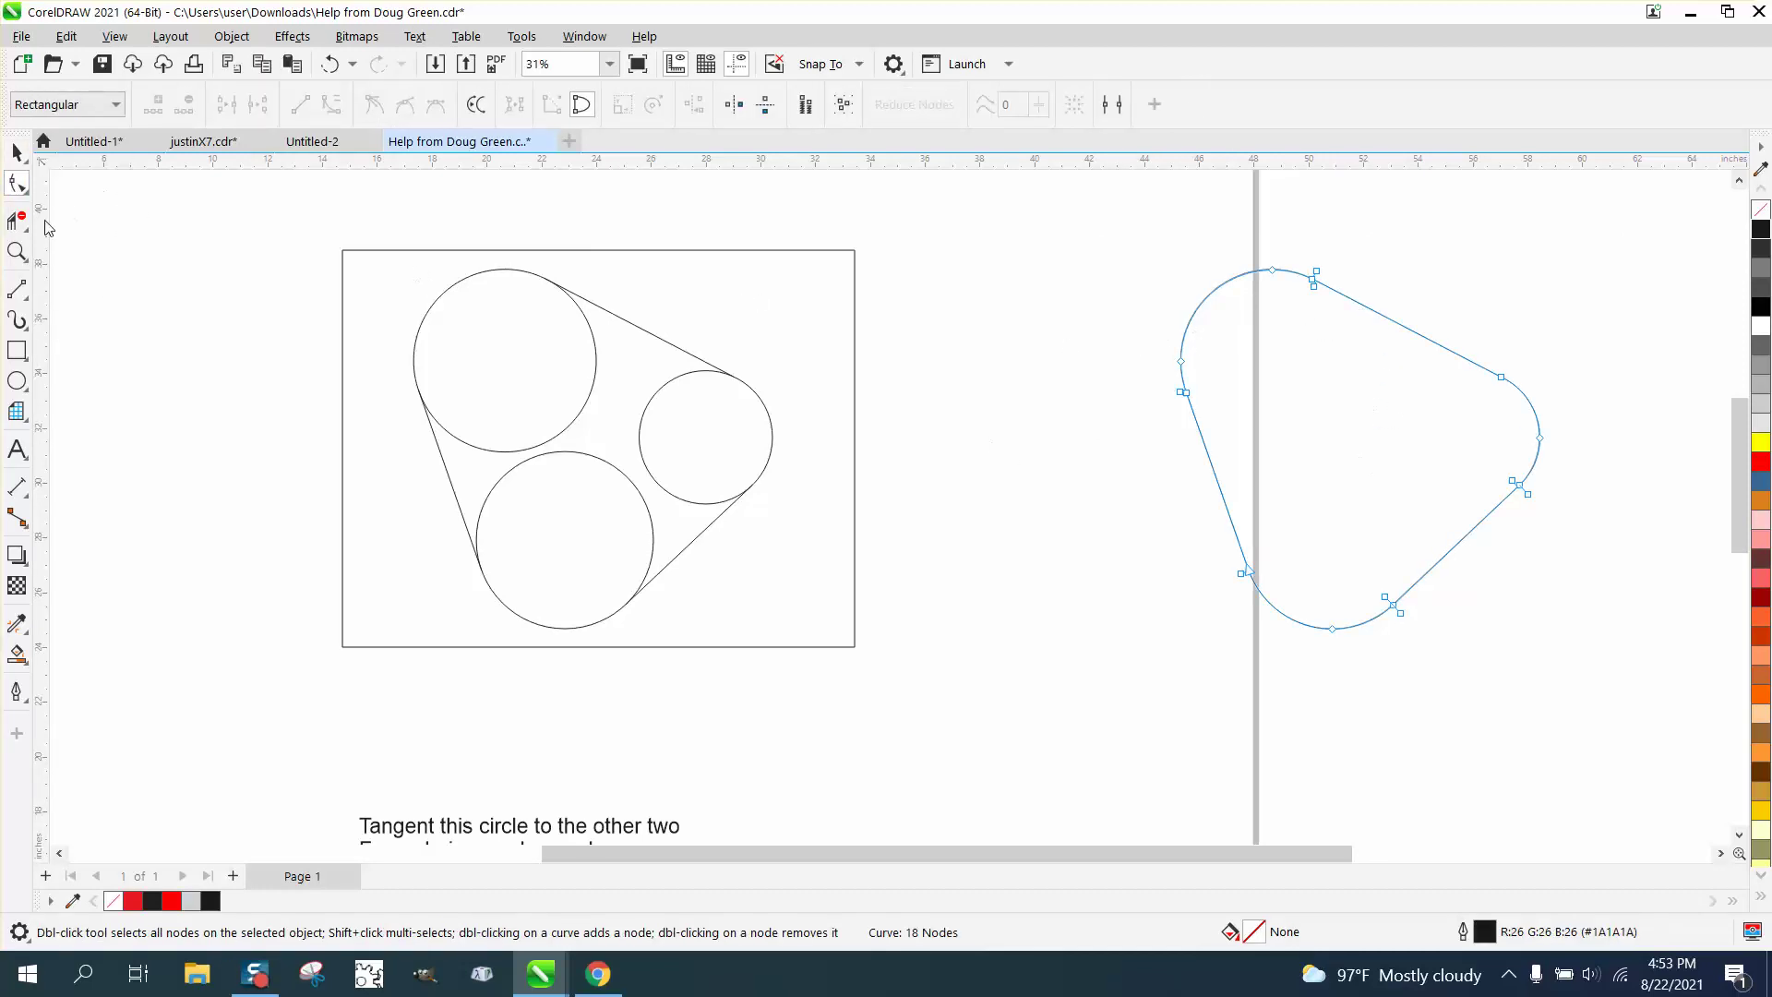
left_click(16, 251)
left_click_drag(1127, 219, 1697, 688)
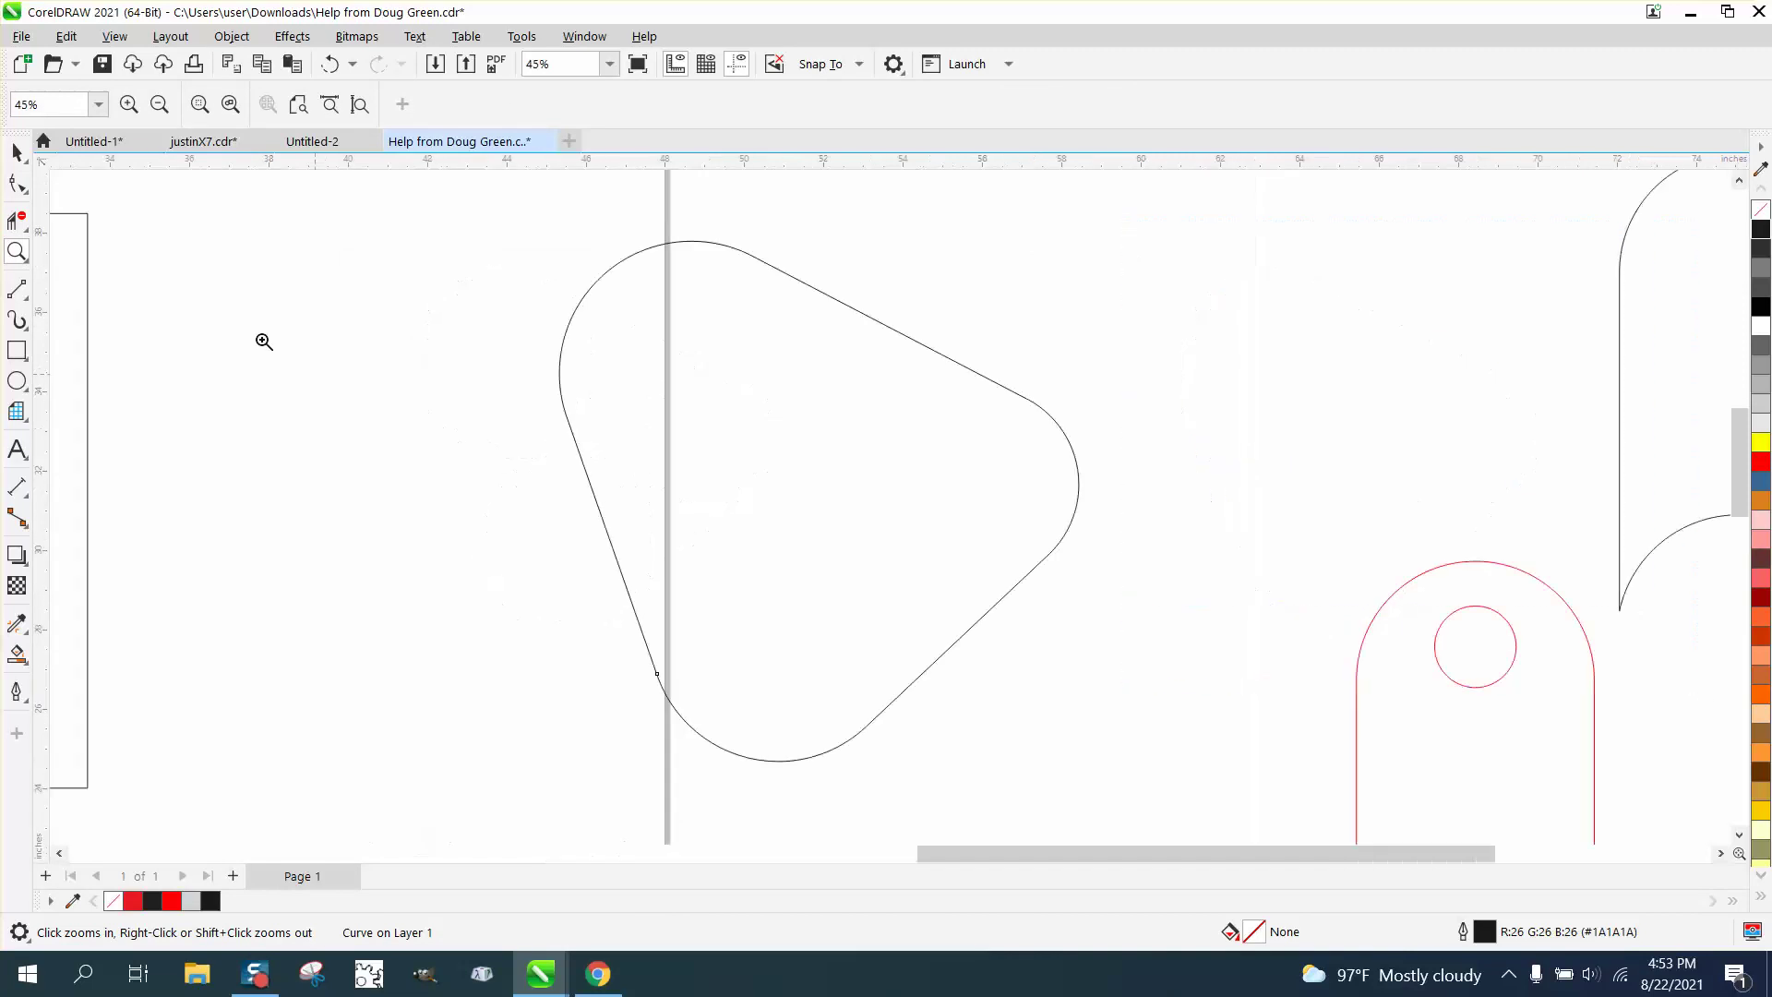
left_click(18, 184)
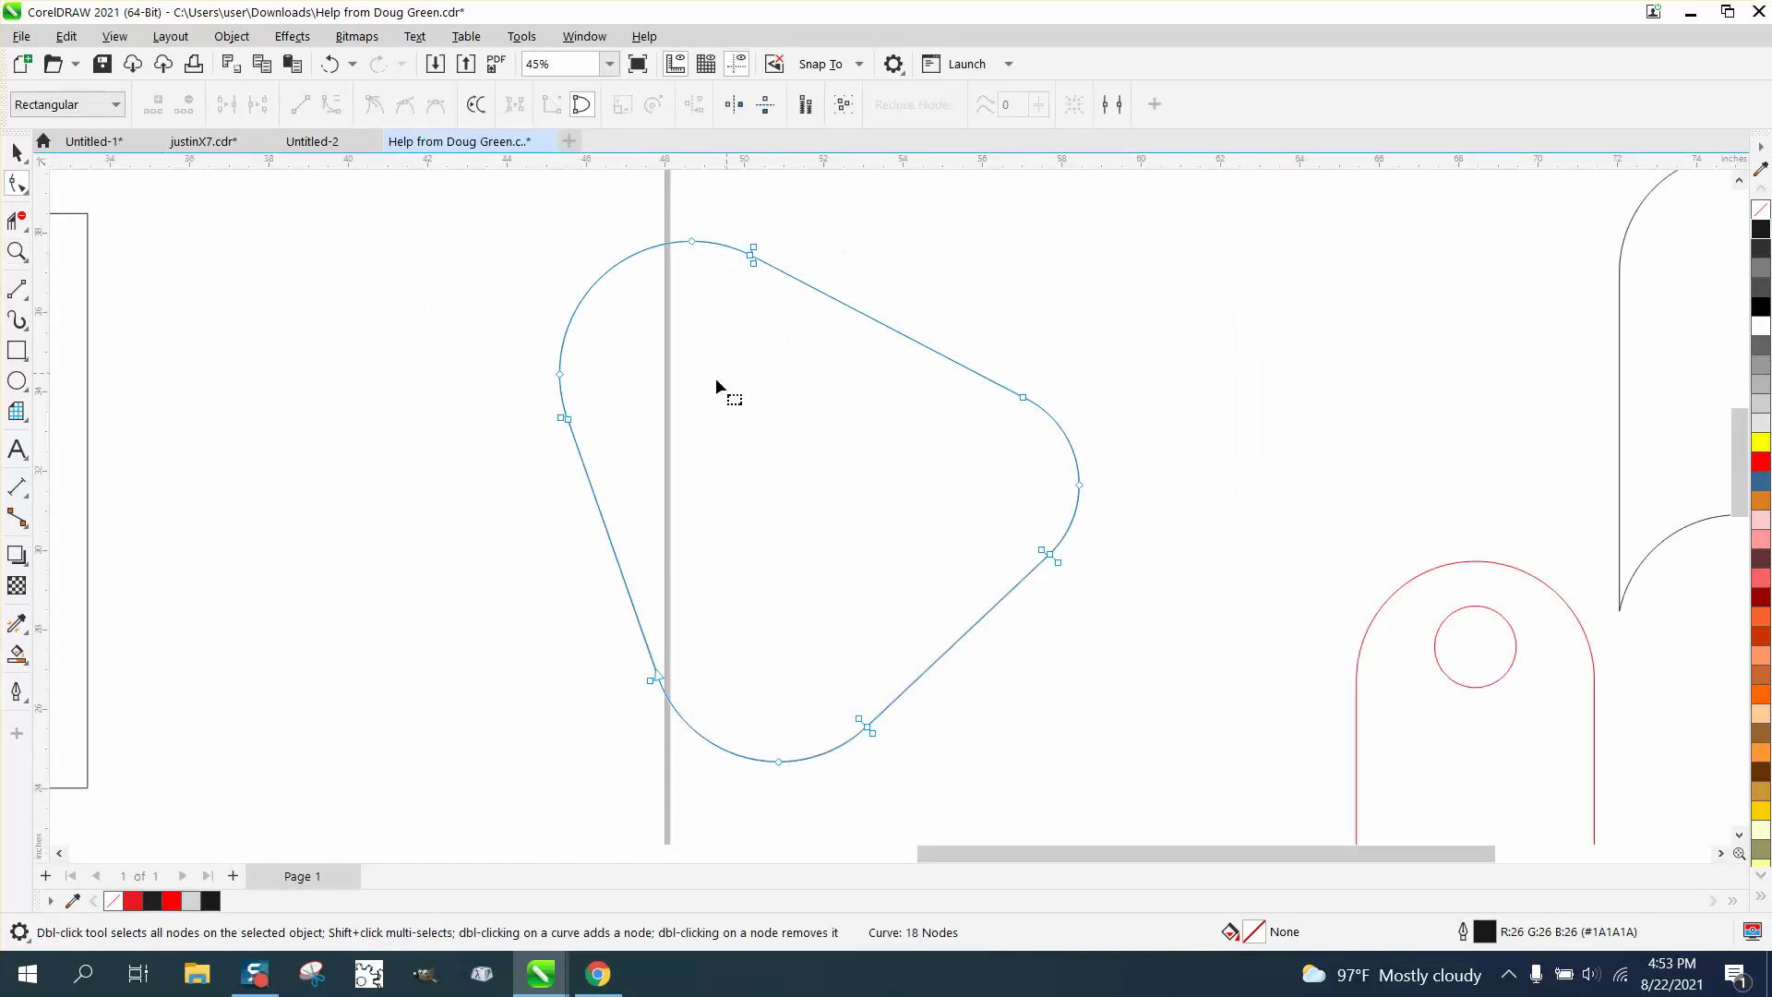
Delete the duplicate nodes at each arc/line junction, leaving the curve with 10 nodes.
left_click(561, 420)
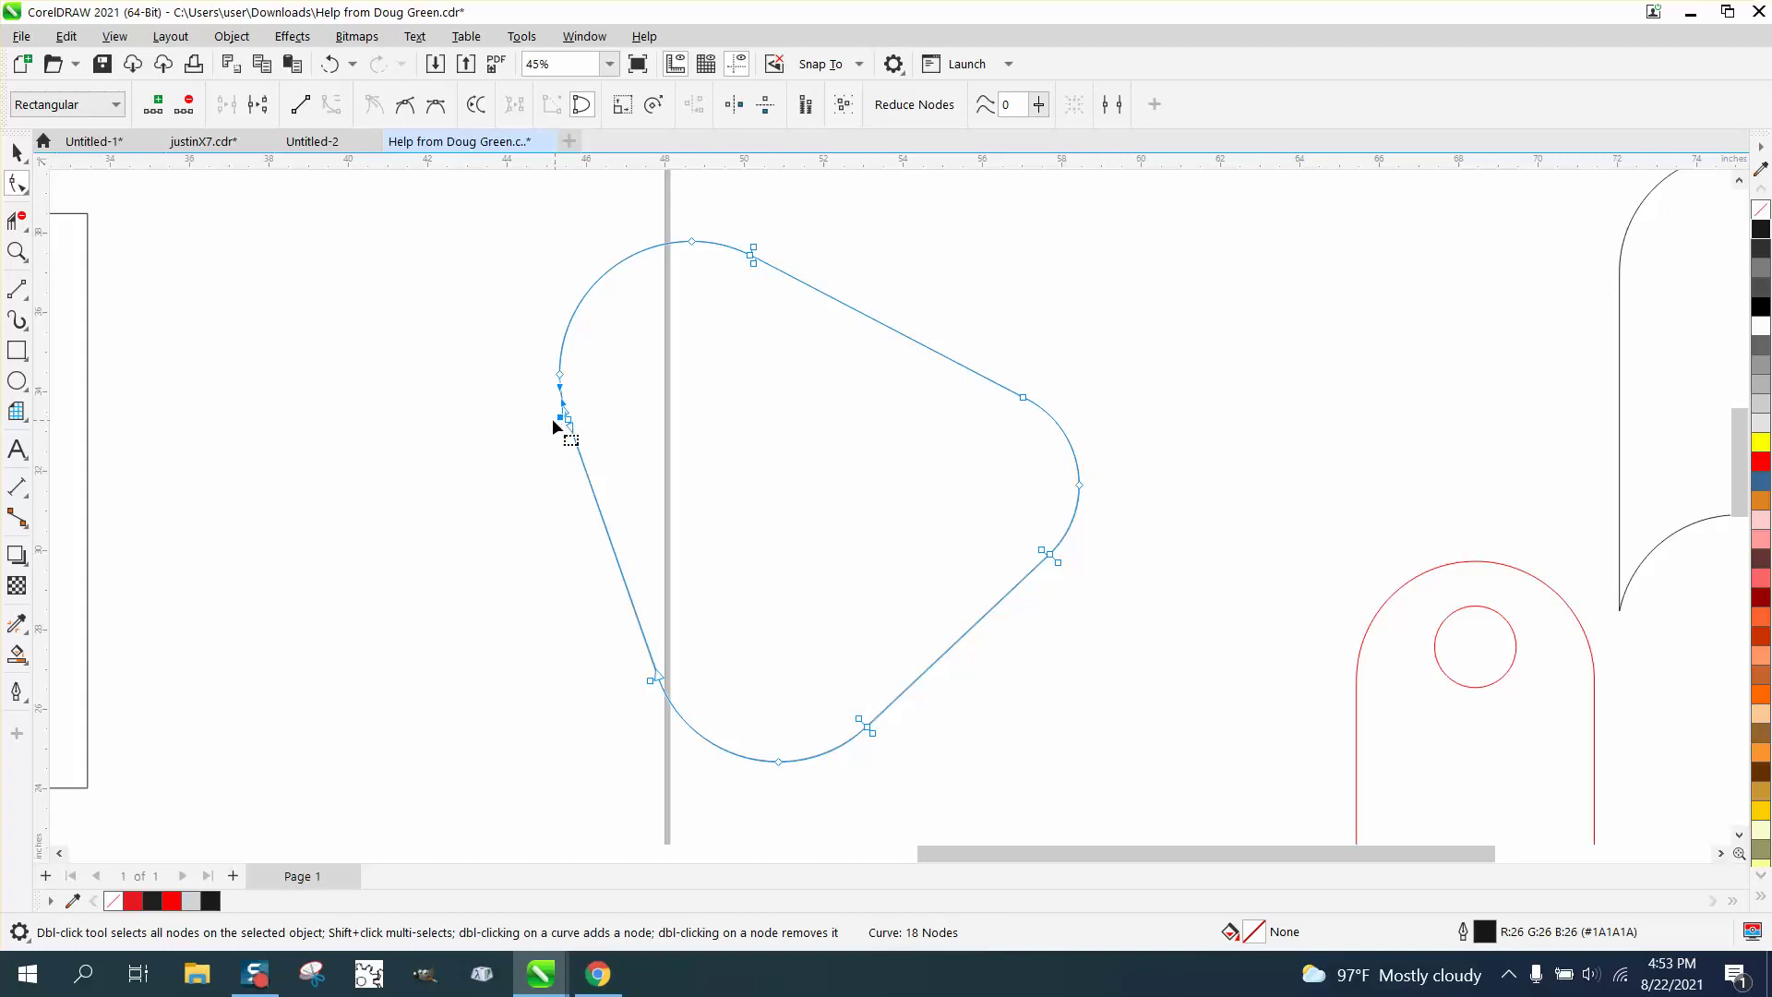
key("Delete")
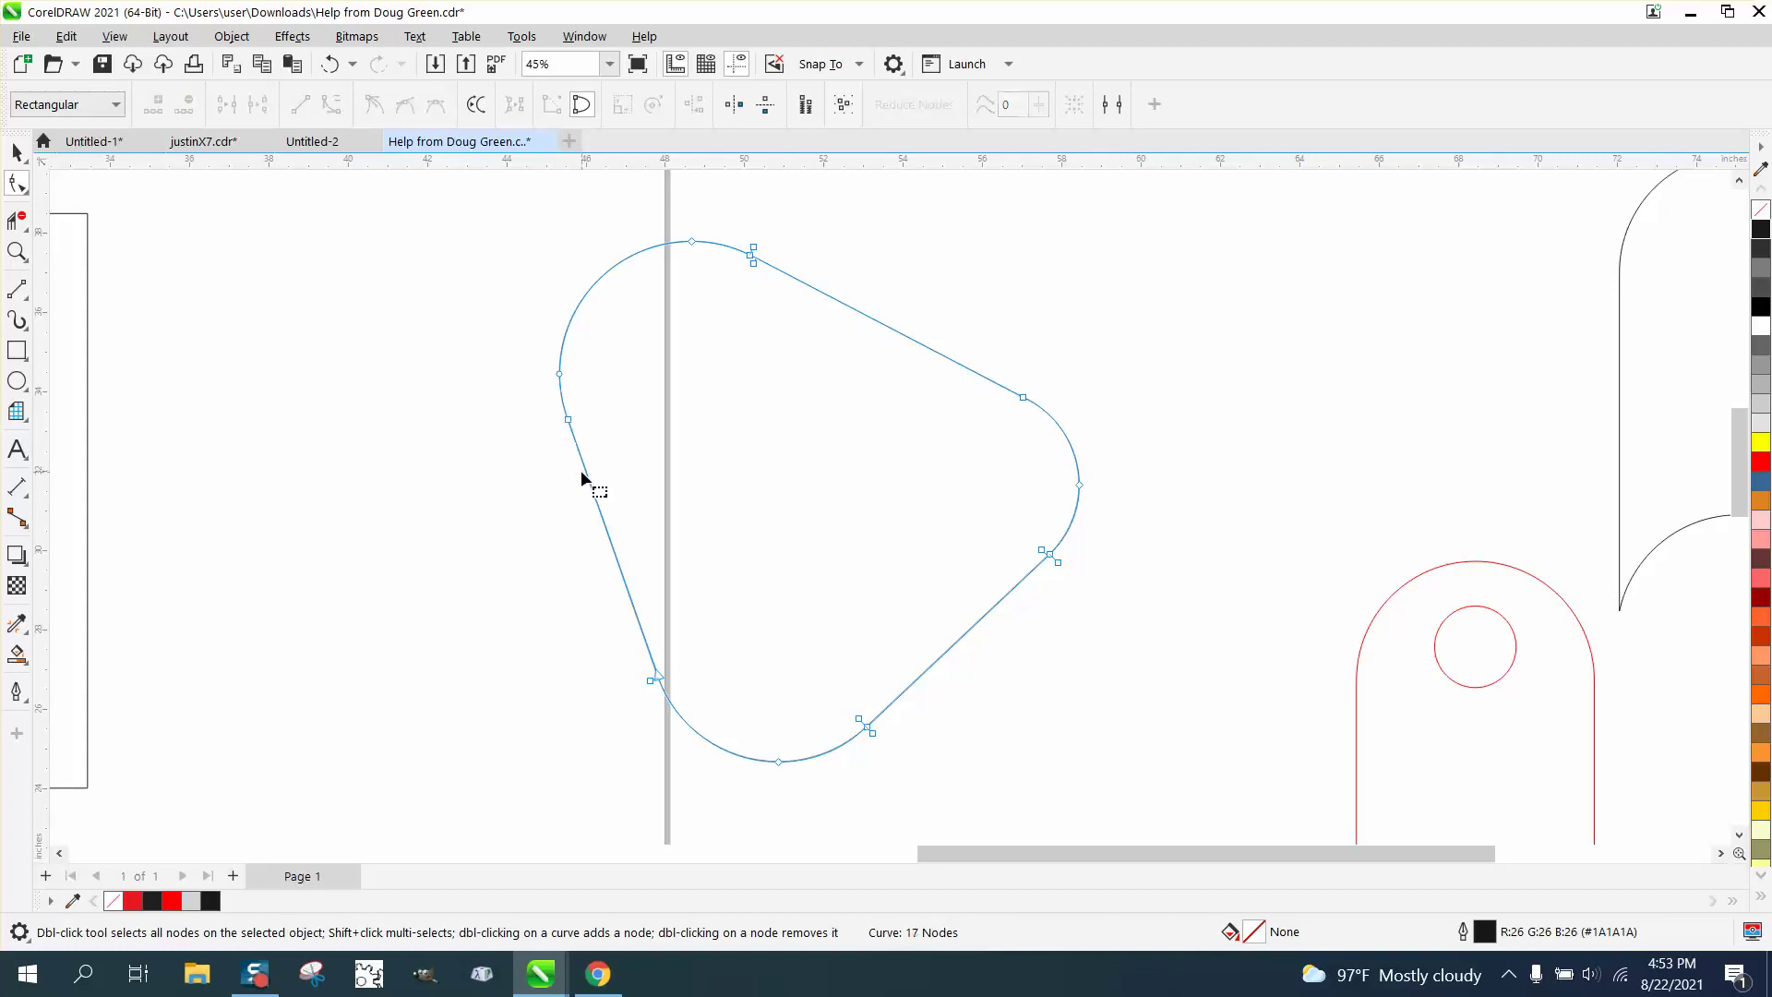
double_click(651, 682)
double_click(872, 734)
double_click(873, 734)
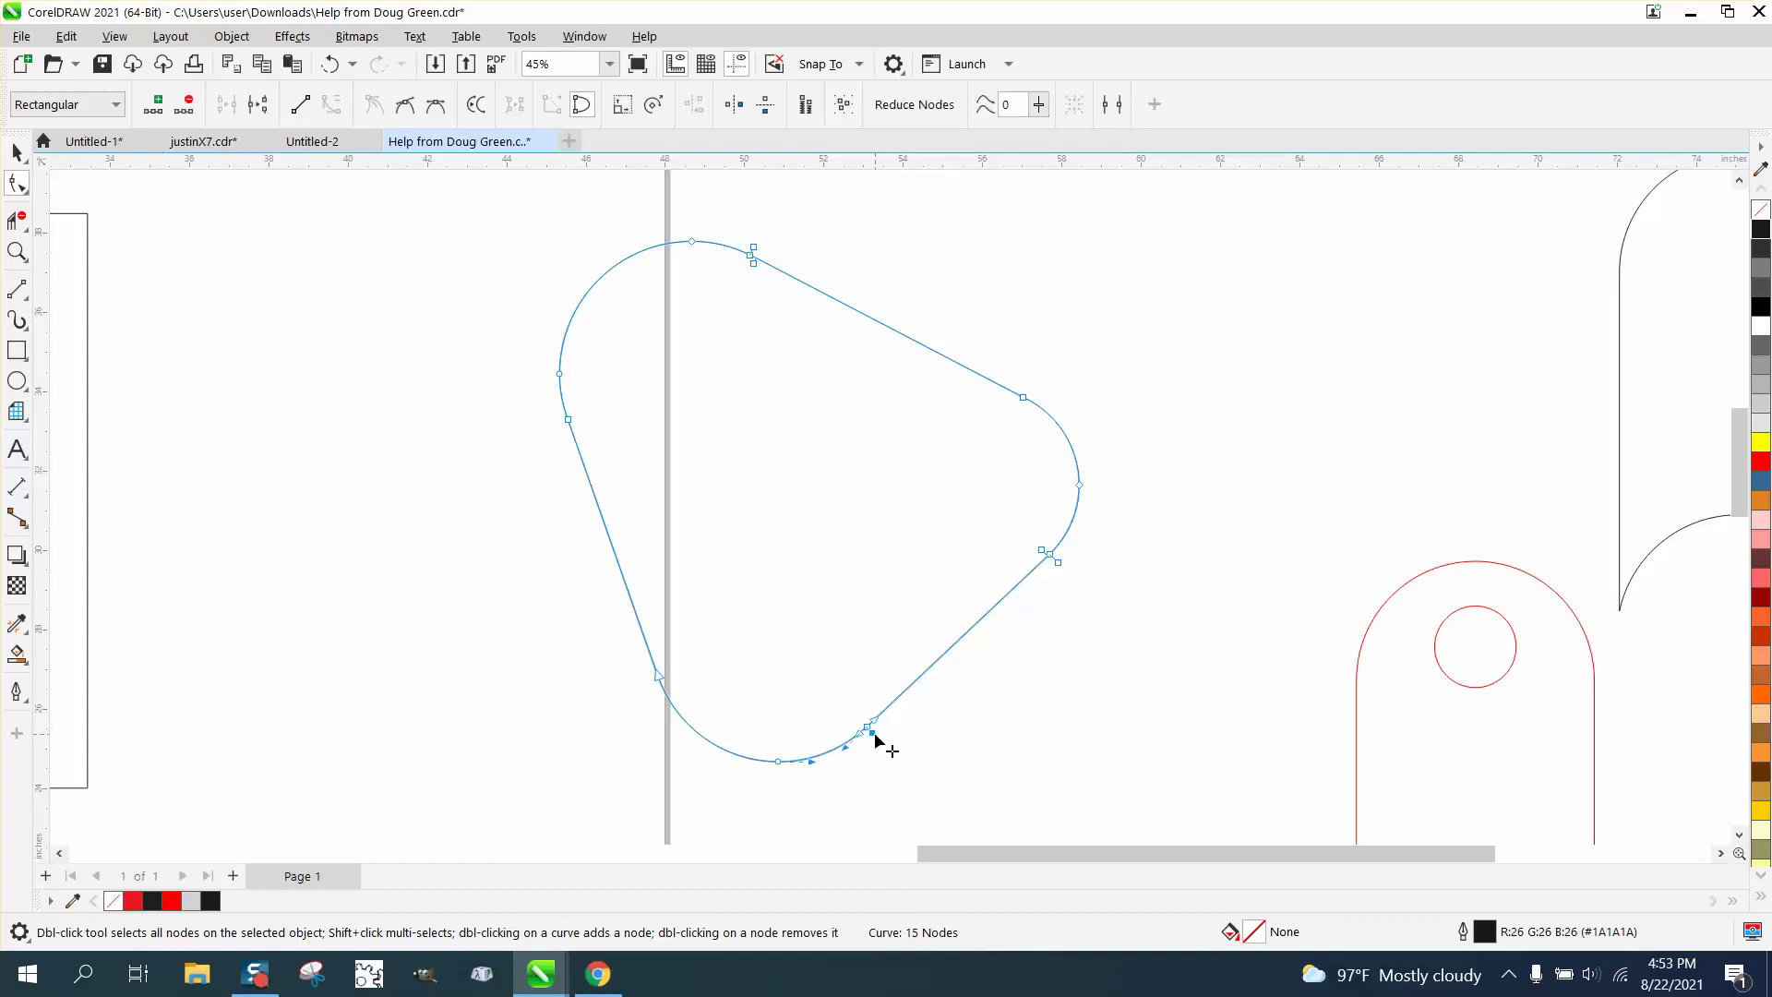
double_click(1059, 563)
double_click(1057, 563)
double_click(753, 250)
double_click(759, 253)
scroll(635, 362, "down", 2)
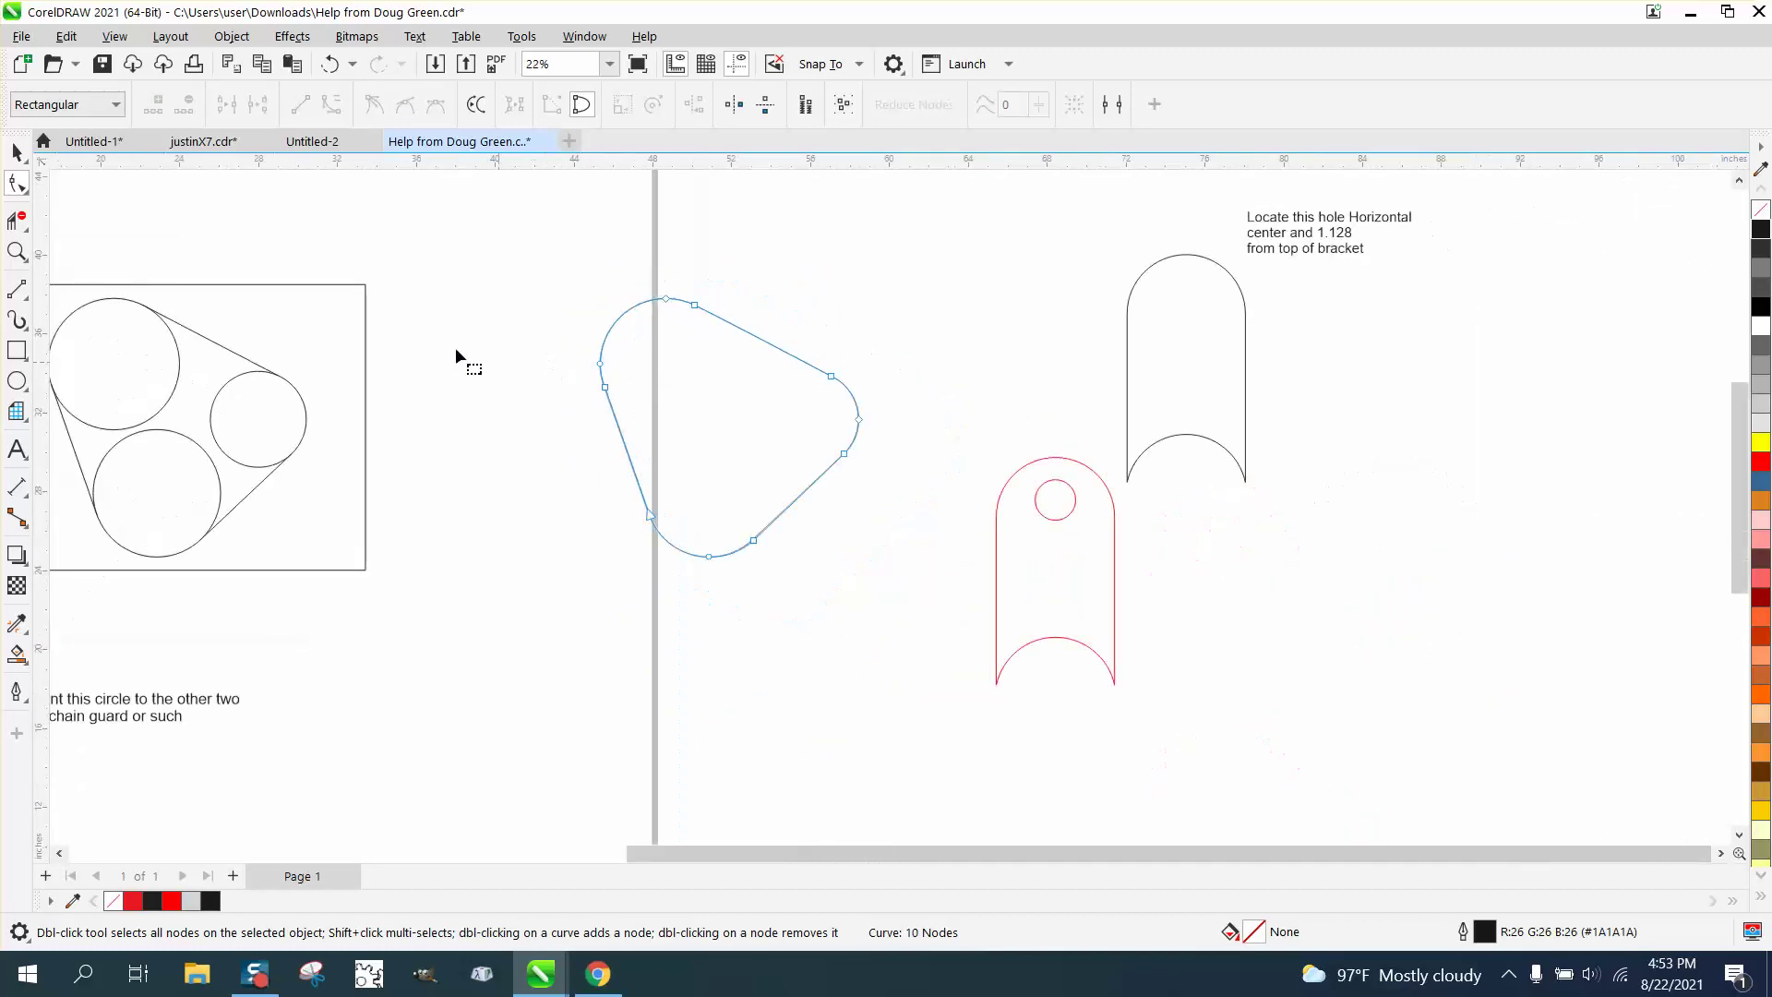
left_click(16, 152)
scroll(826, 448, "down", 1)
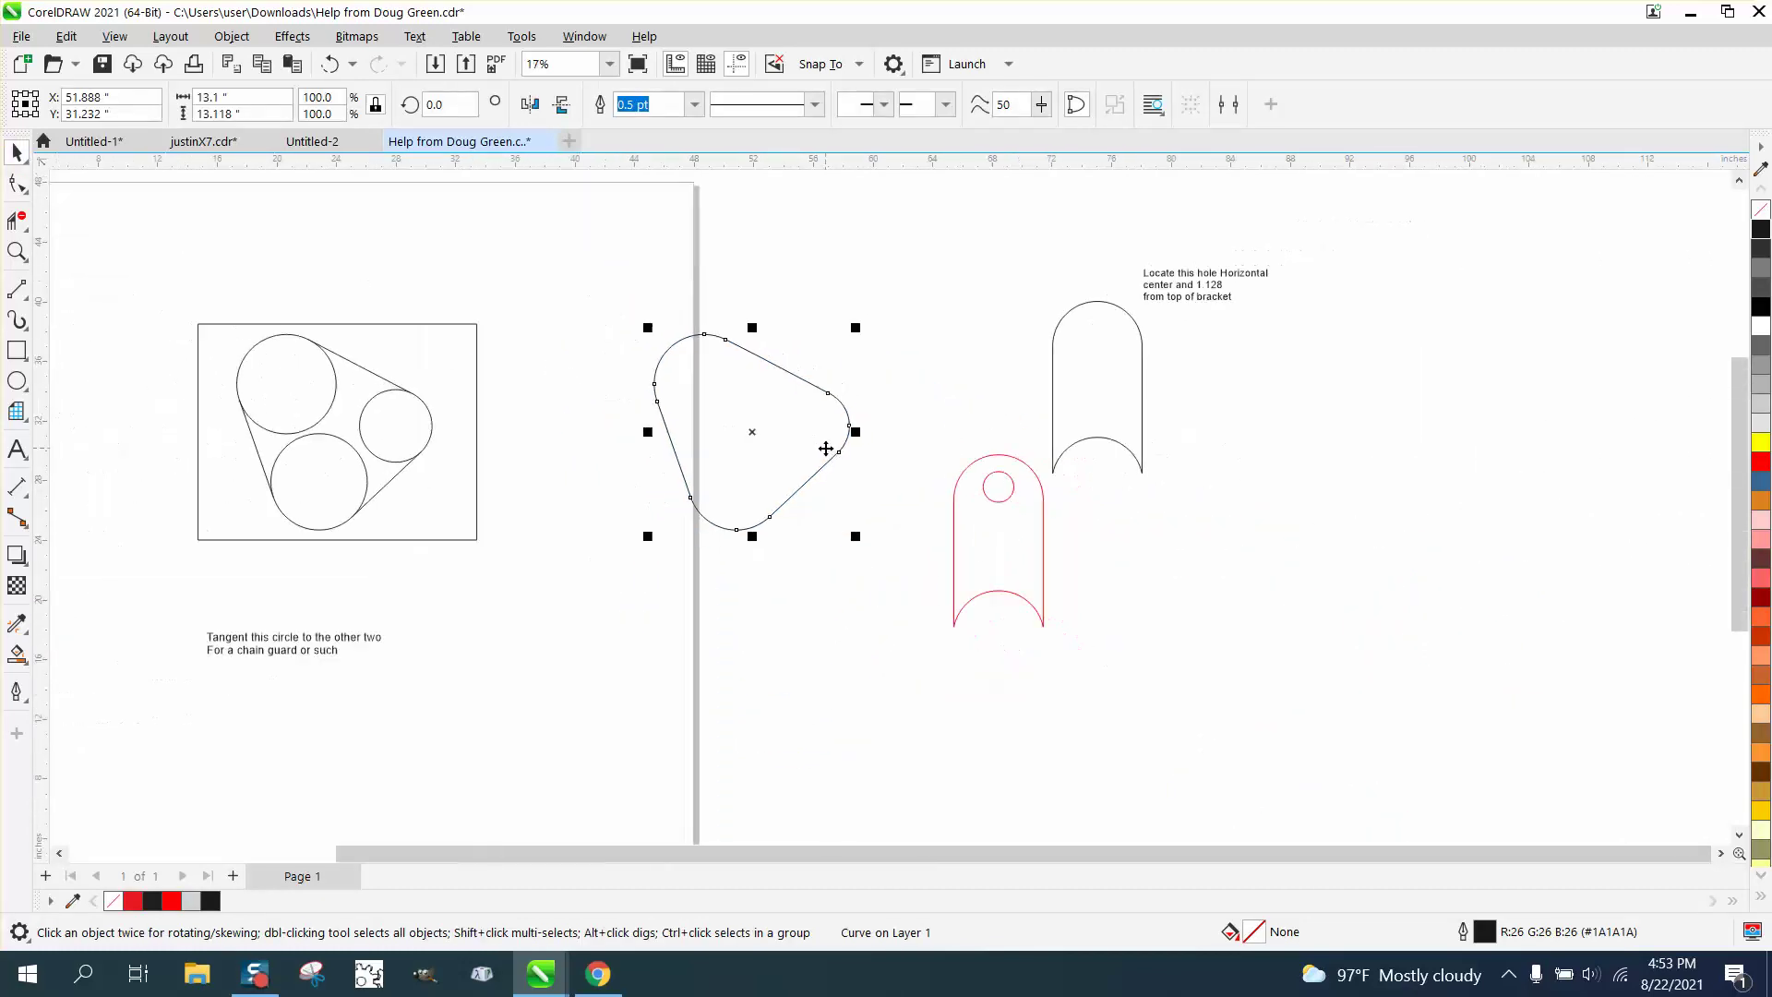
Delete the three tangent lines and the framing rectangle.
left_click(369, 378)
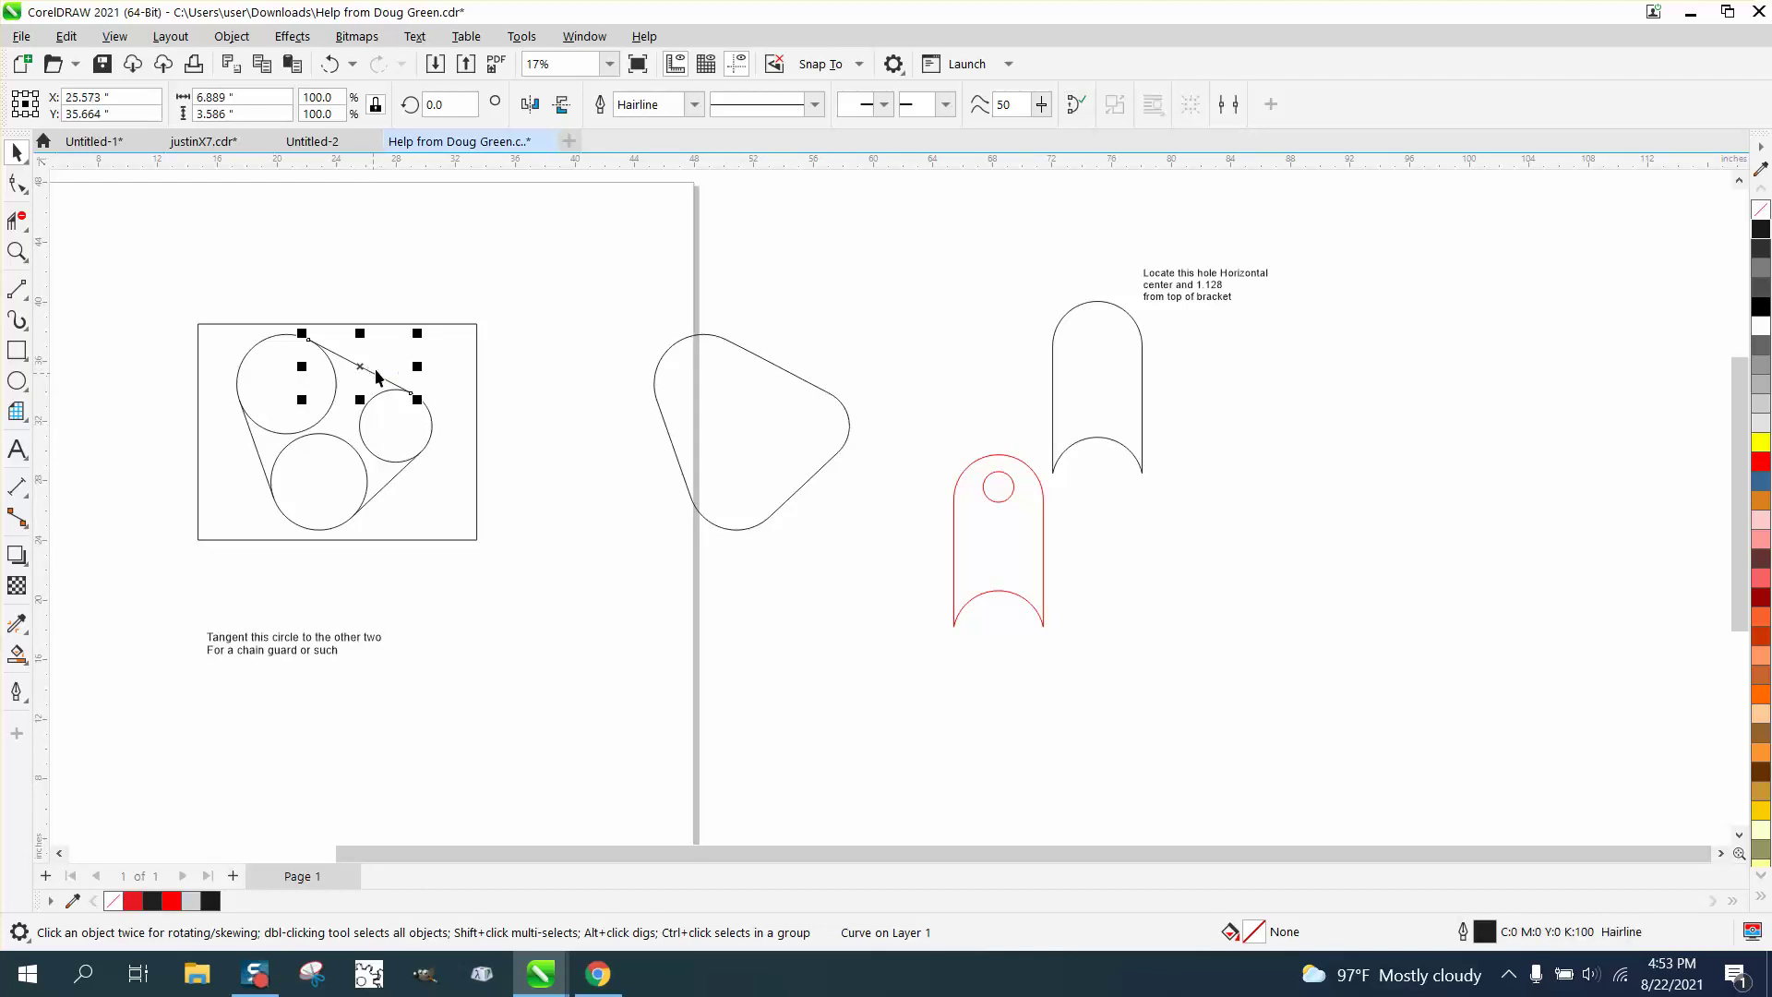
key("Delete")
left_click(389, 477)
key("Delete")
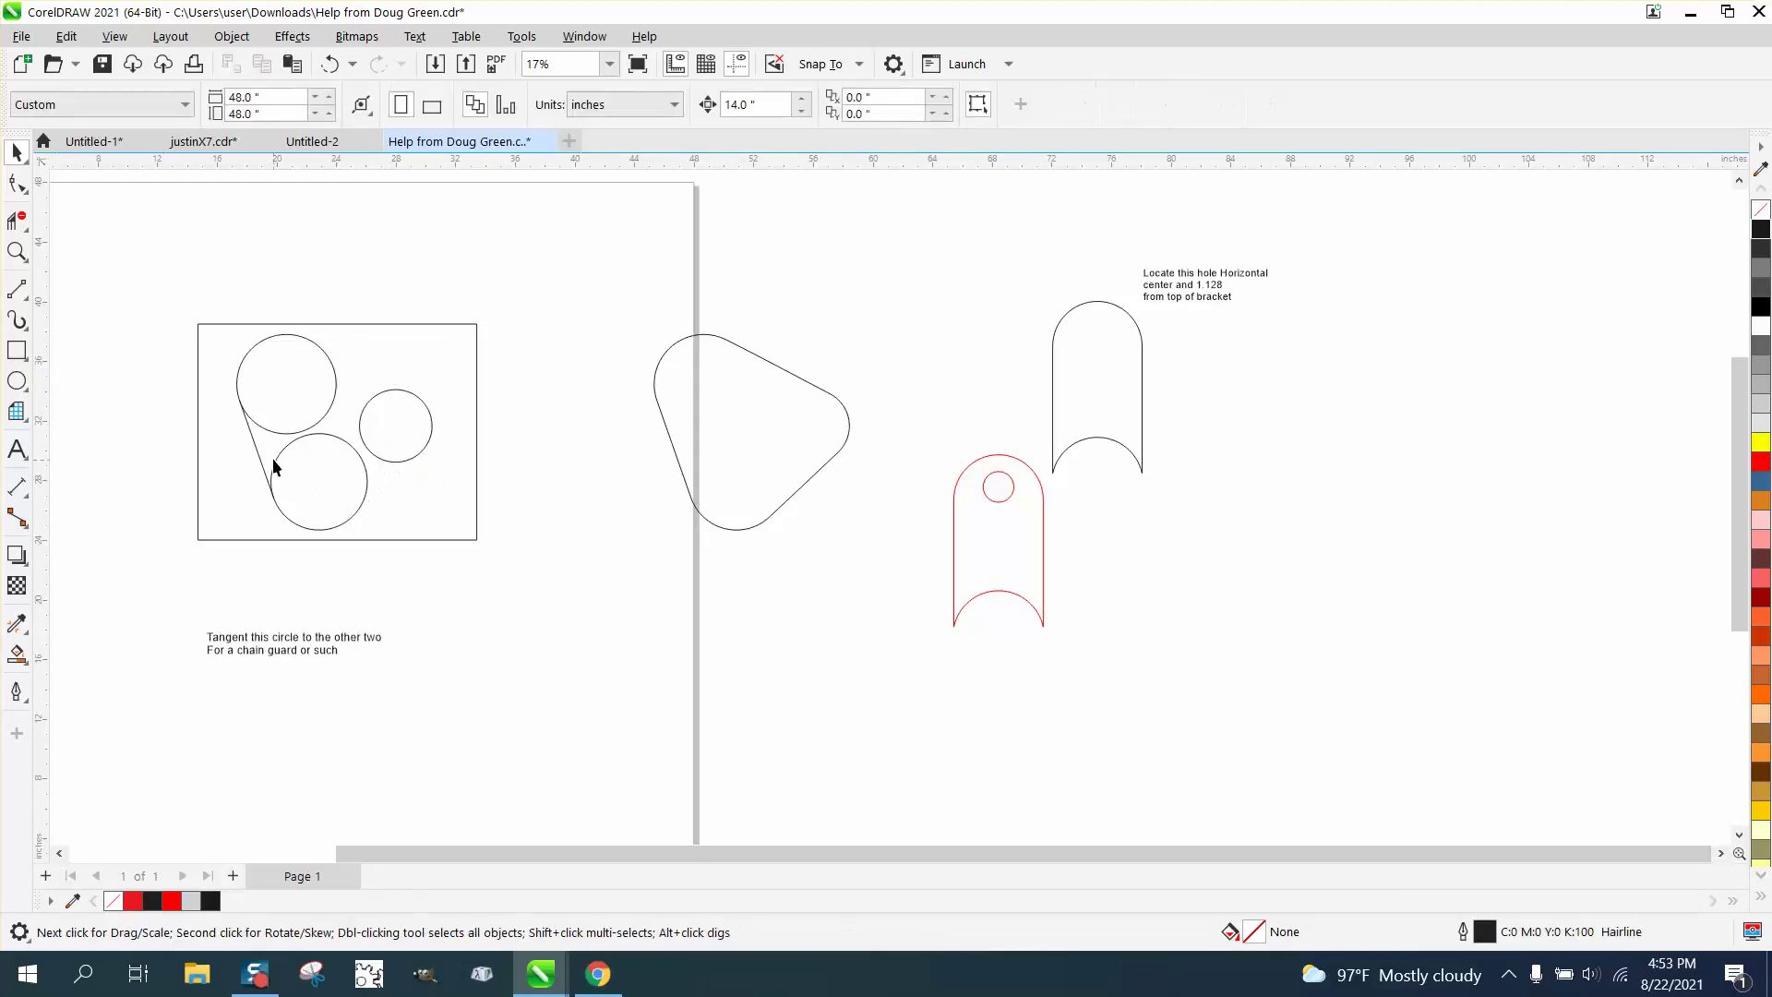
left_click(257, 447)
key("Delete")
left_click(370, 325)
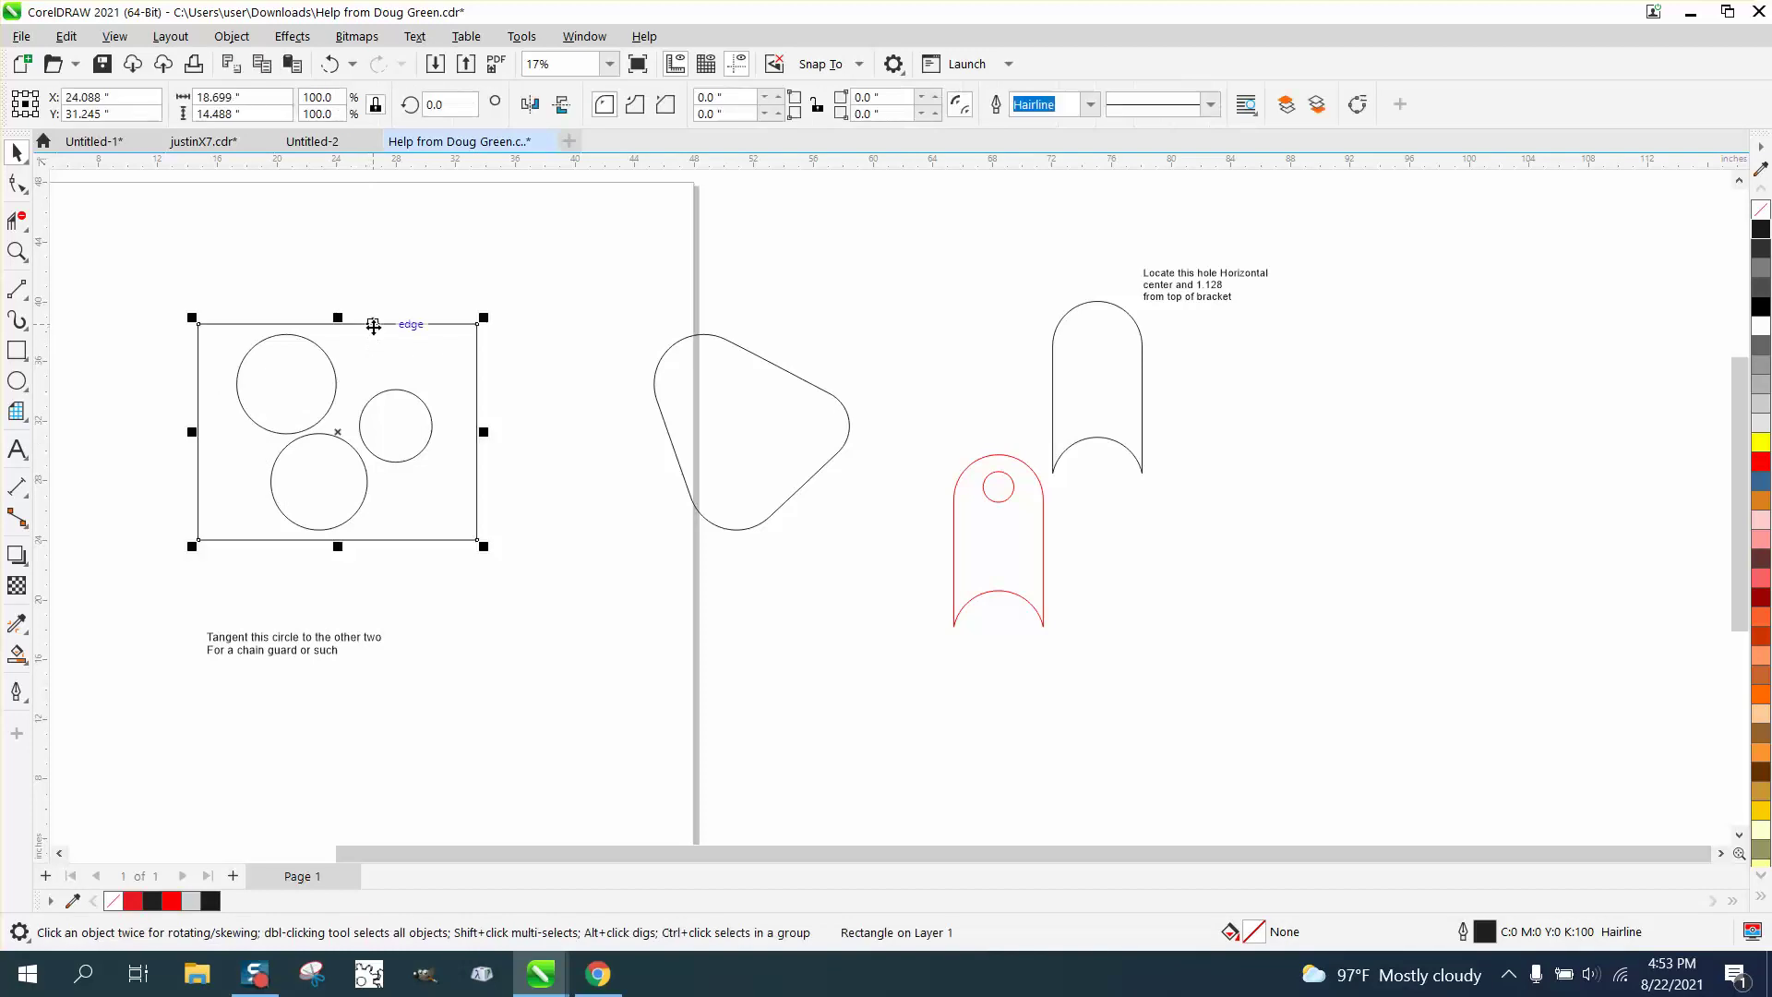
key("Delete")
Shift the rounded triangle onto the circles to check the fit, then move it 14 inches back right.
left_click(657, 395)
key("shift+Left")
key("shift+Left")
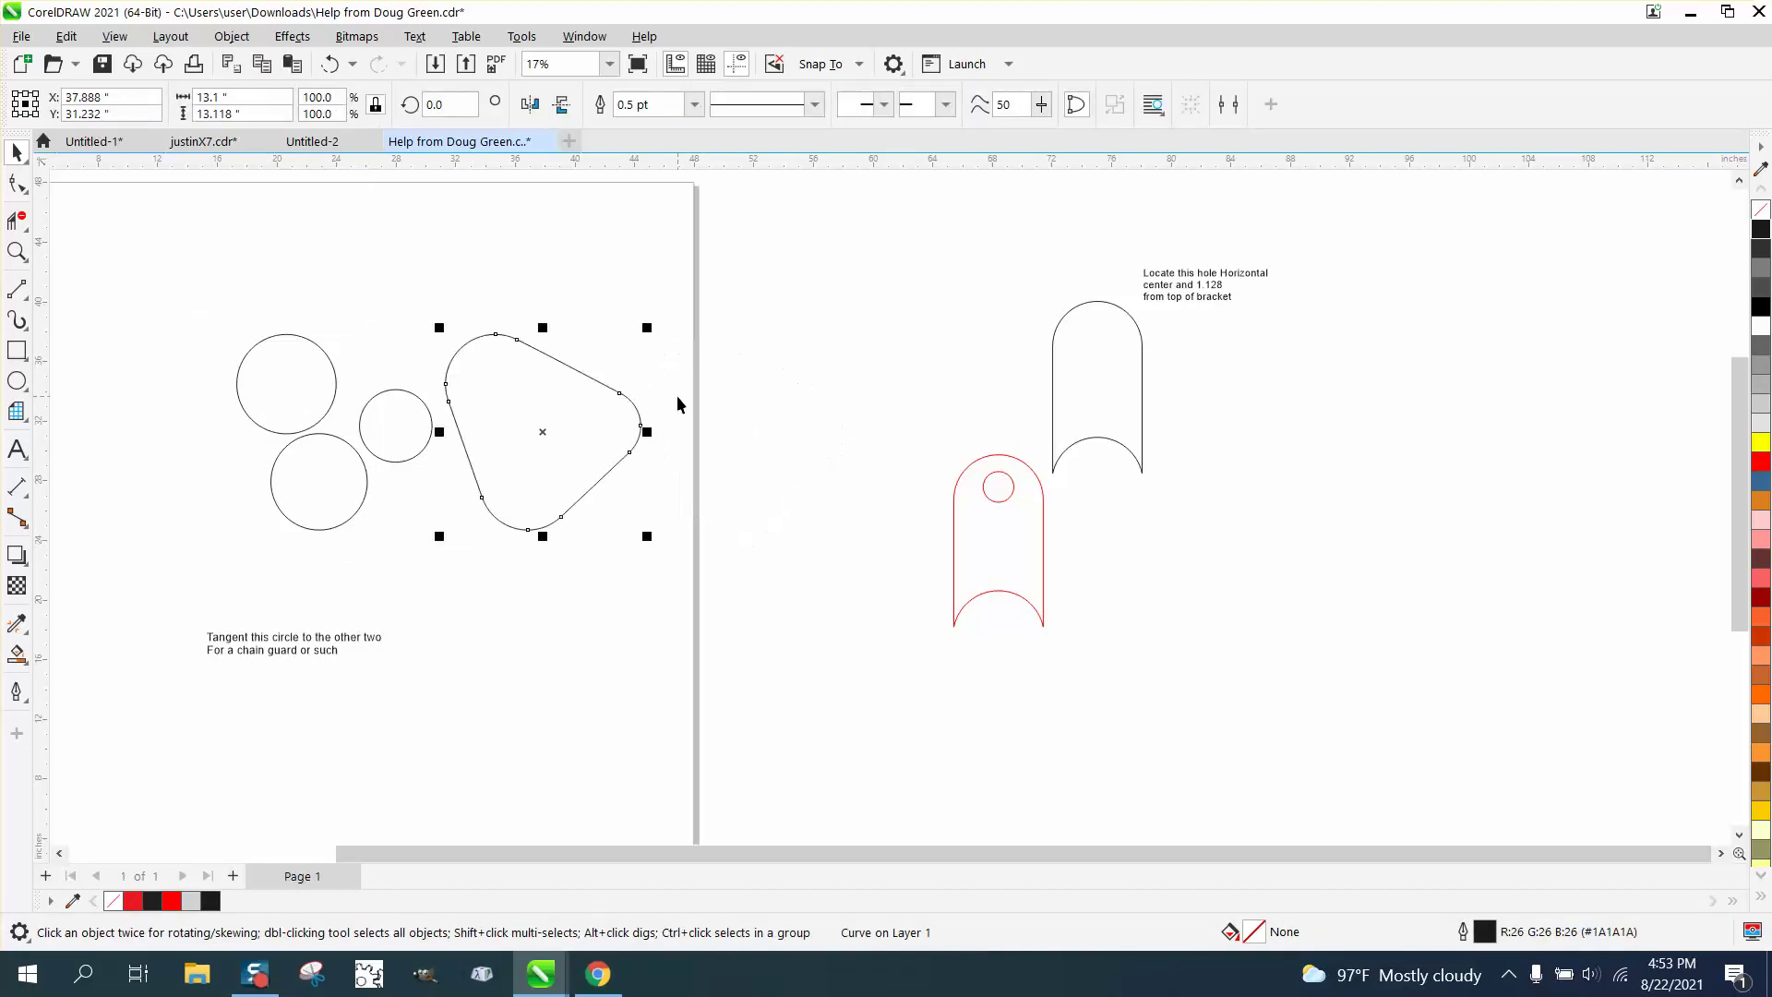
left_click(18, 251)
left_click_drag(205, 319, 467, 518)
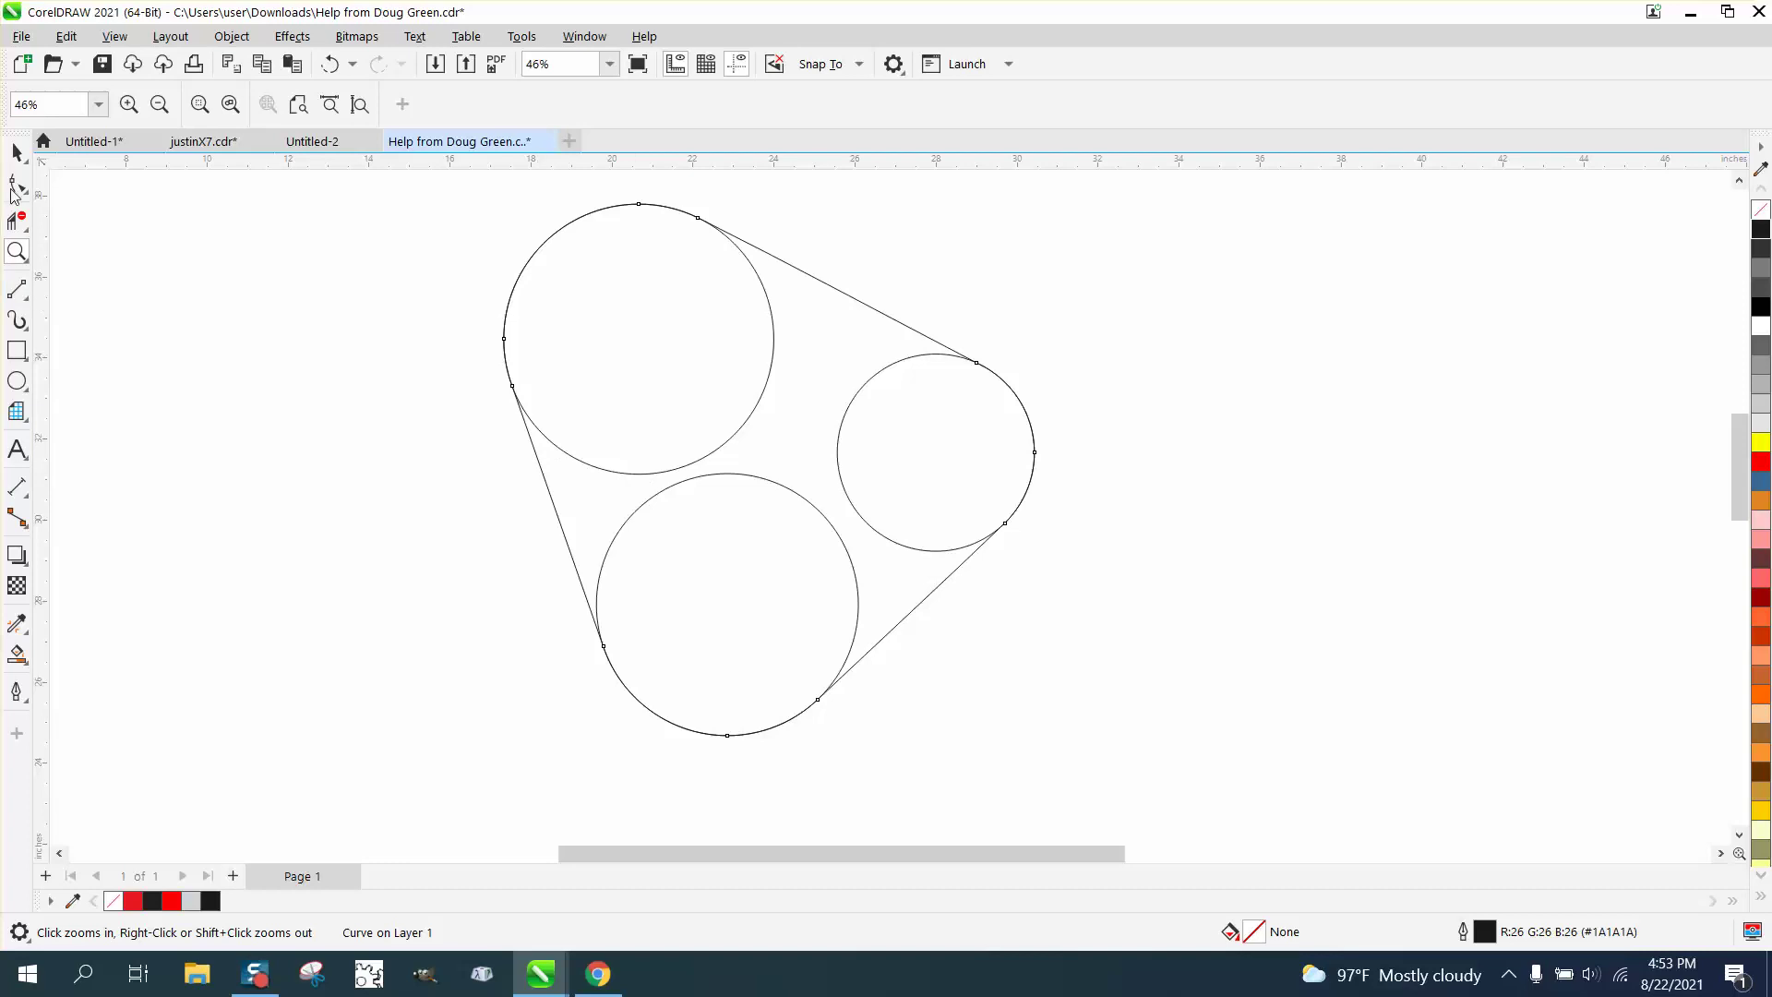
left_click(16, 152)
scroll(285, 418, "down", 1)
key("Right")
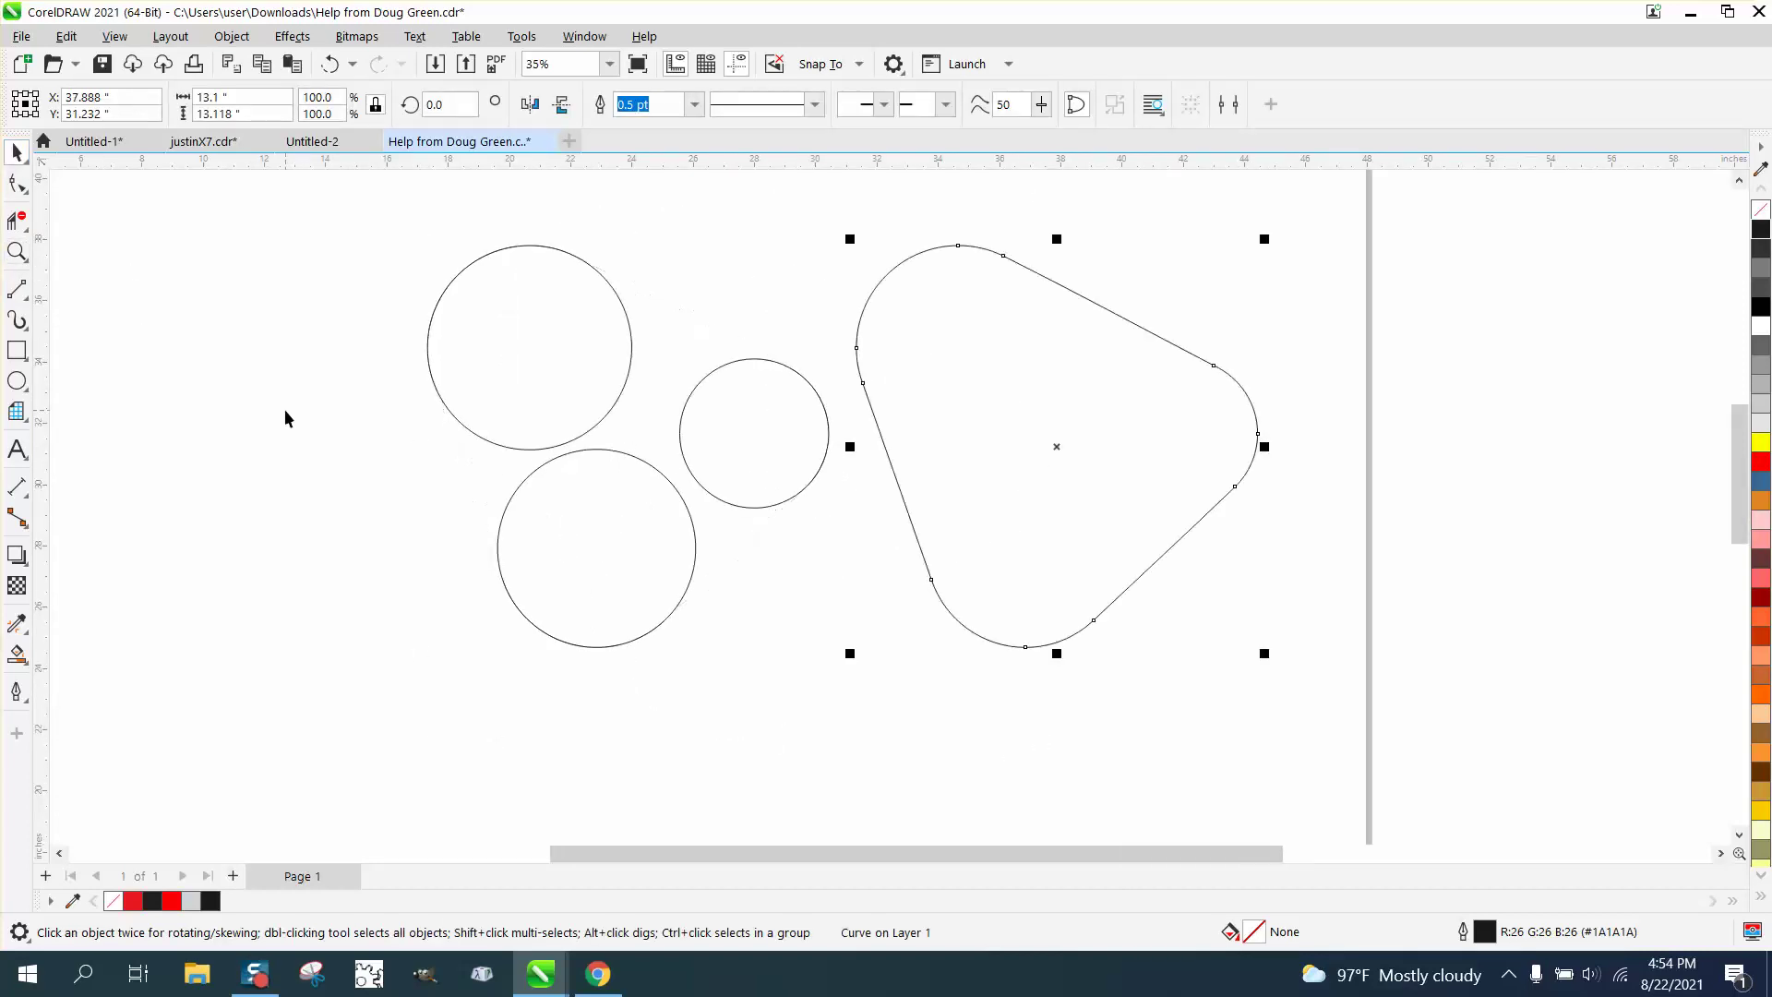
Select the rounded triangle outline with the Pick tool and go to the Effects menu.
left_click(19, 222)
left_click(17, 183)
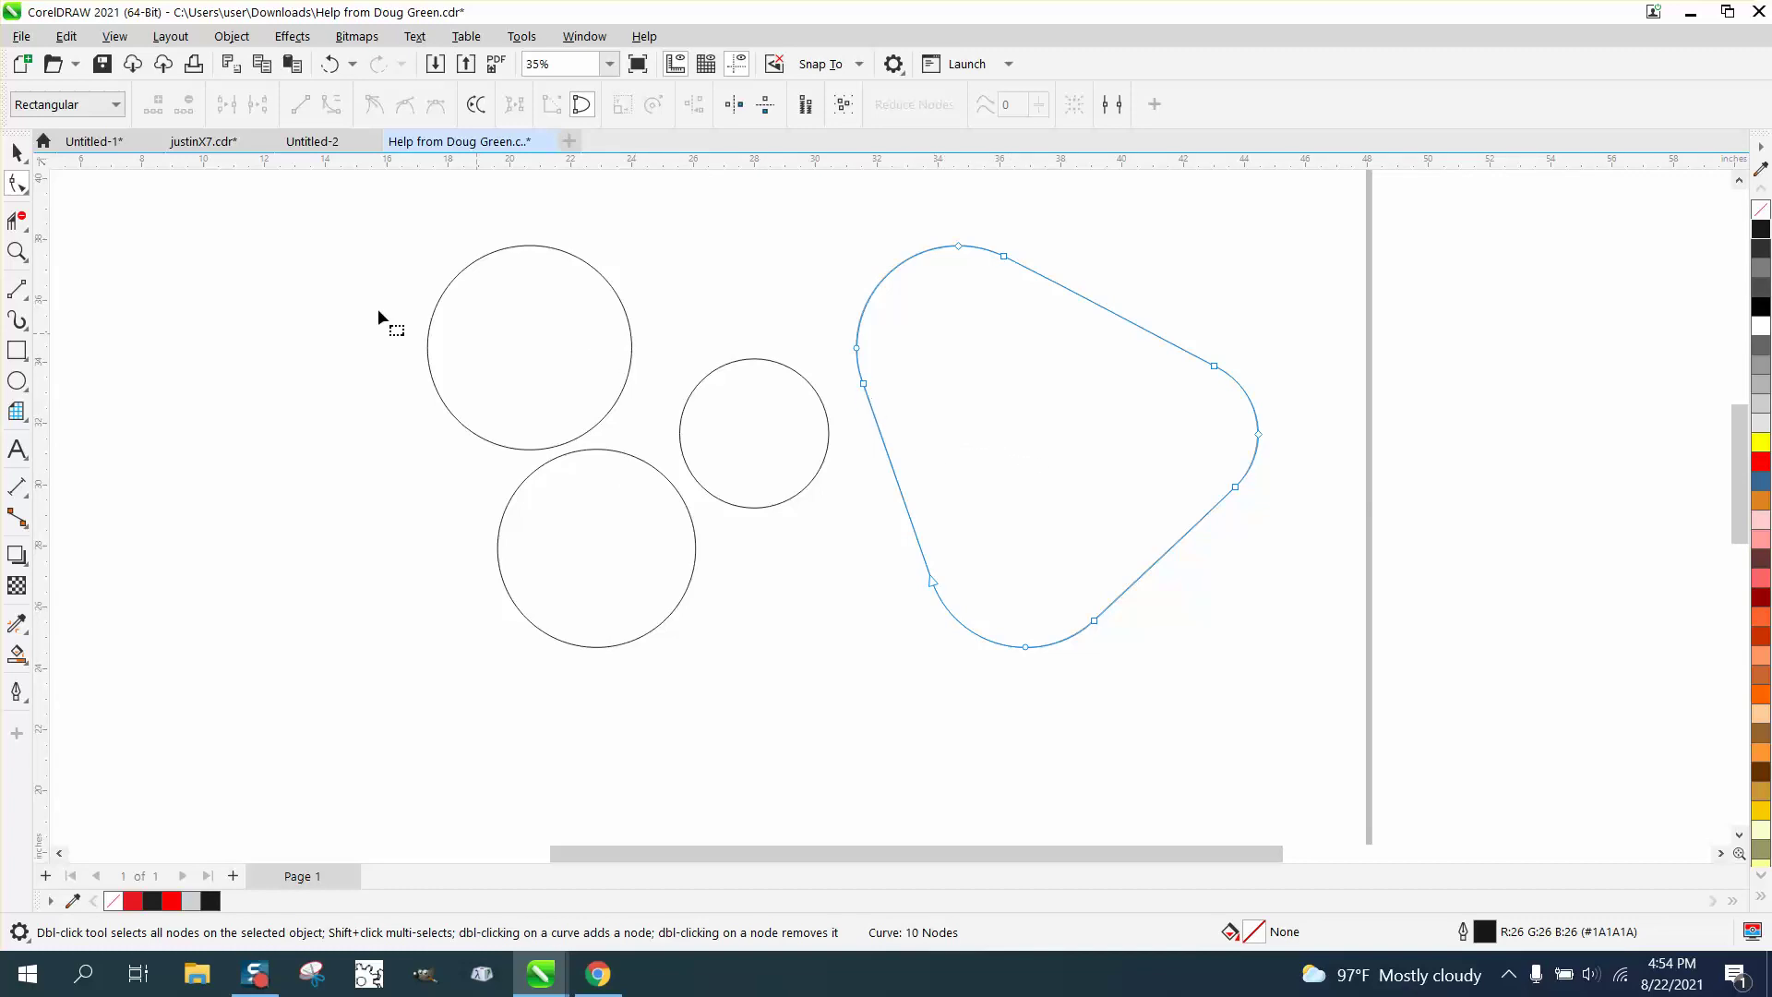
left_click(15, 152)
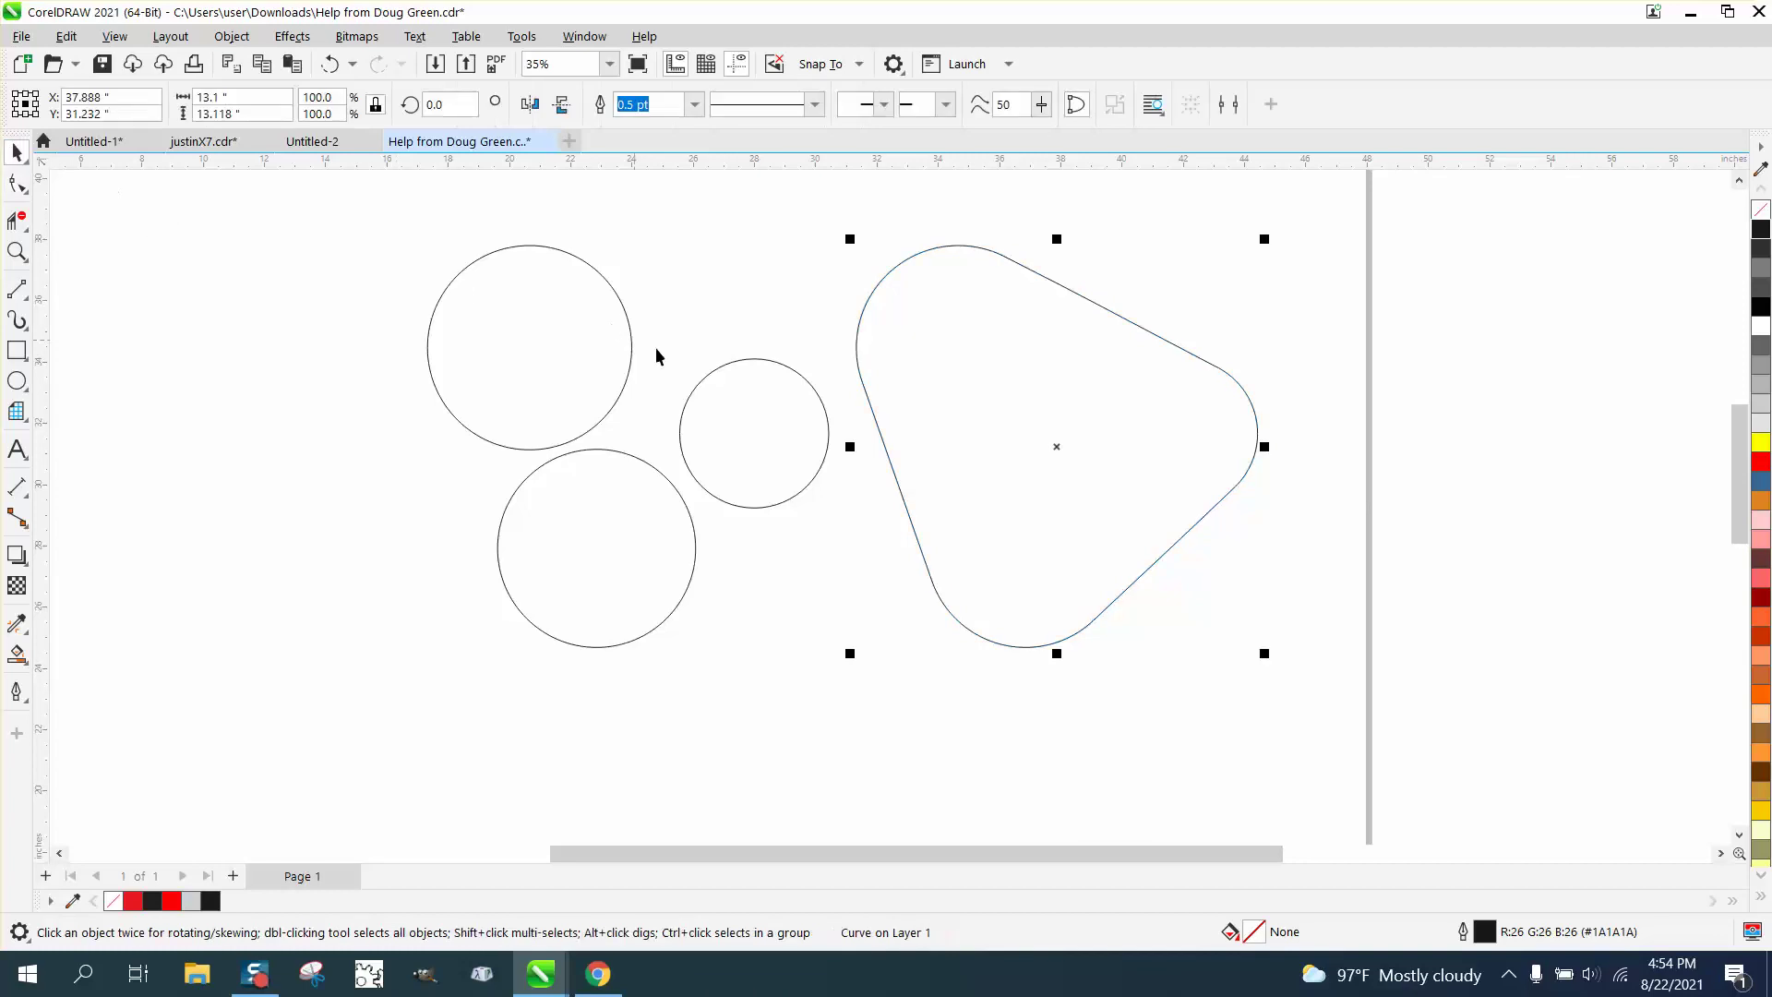
left_click(301, 37)
Apply a 0.5" outward contour around the rounded triangle outline.
left_click(344, 530)
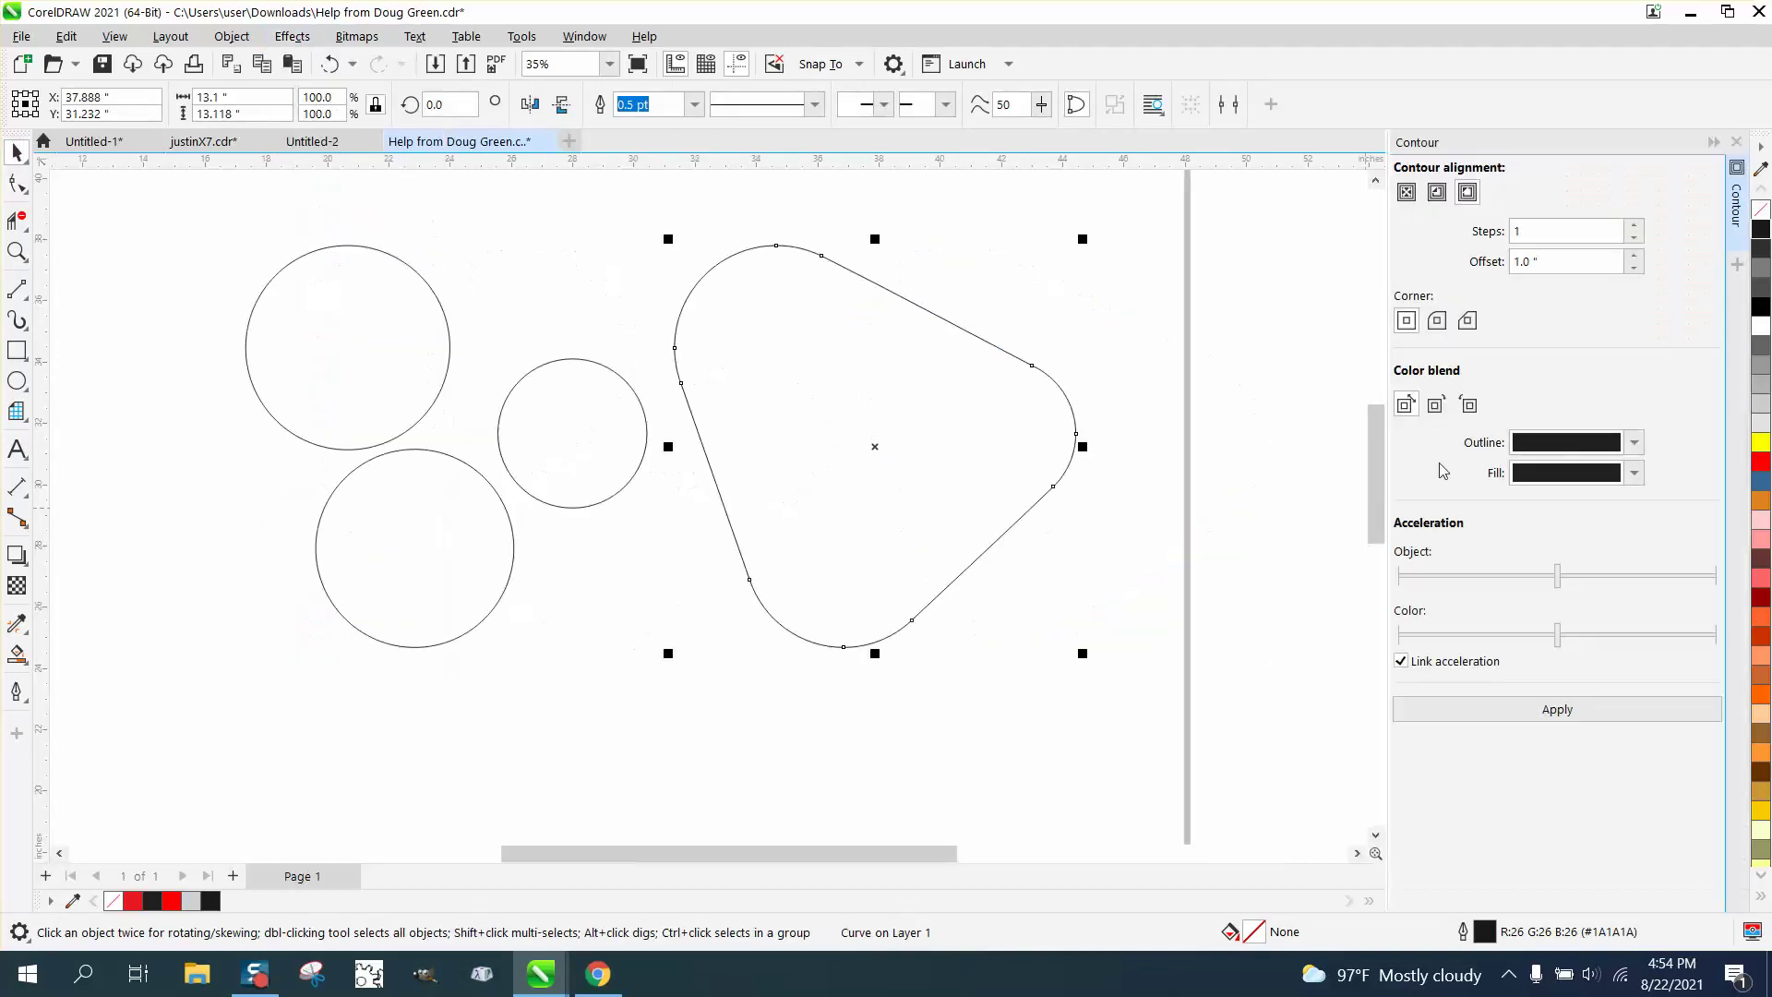
left_click_drag(1555, 262, 1415, 271)
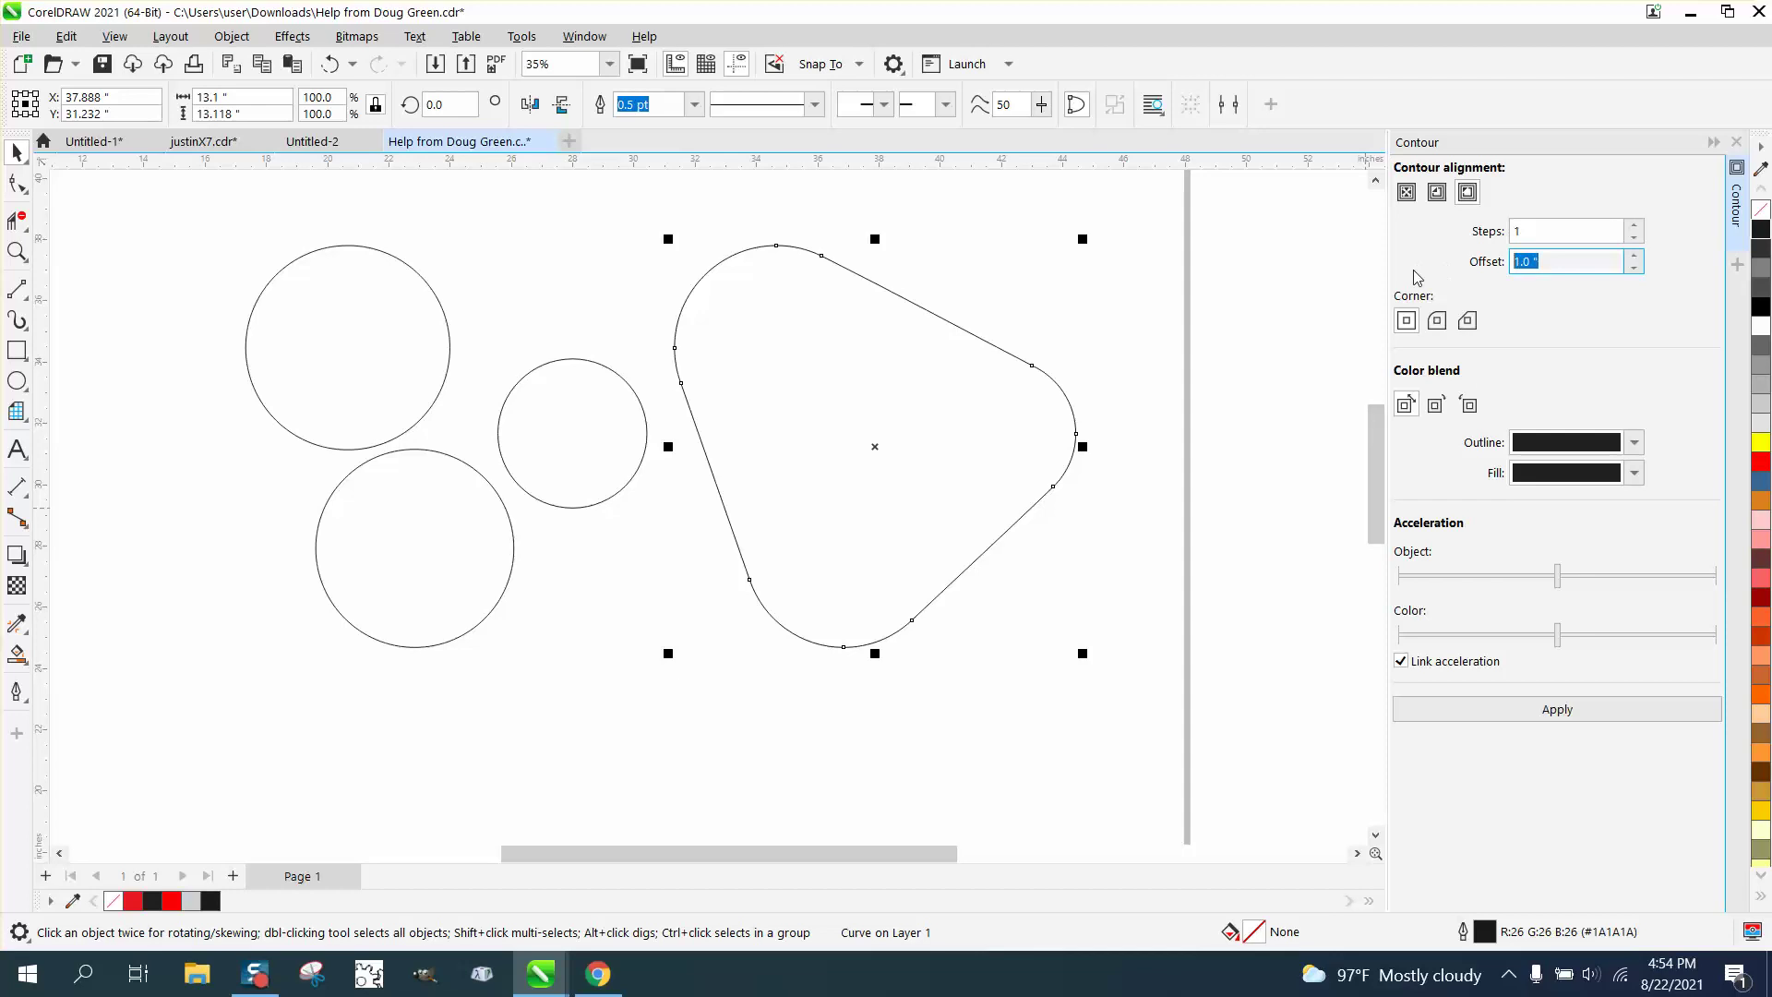
type(".5")
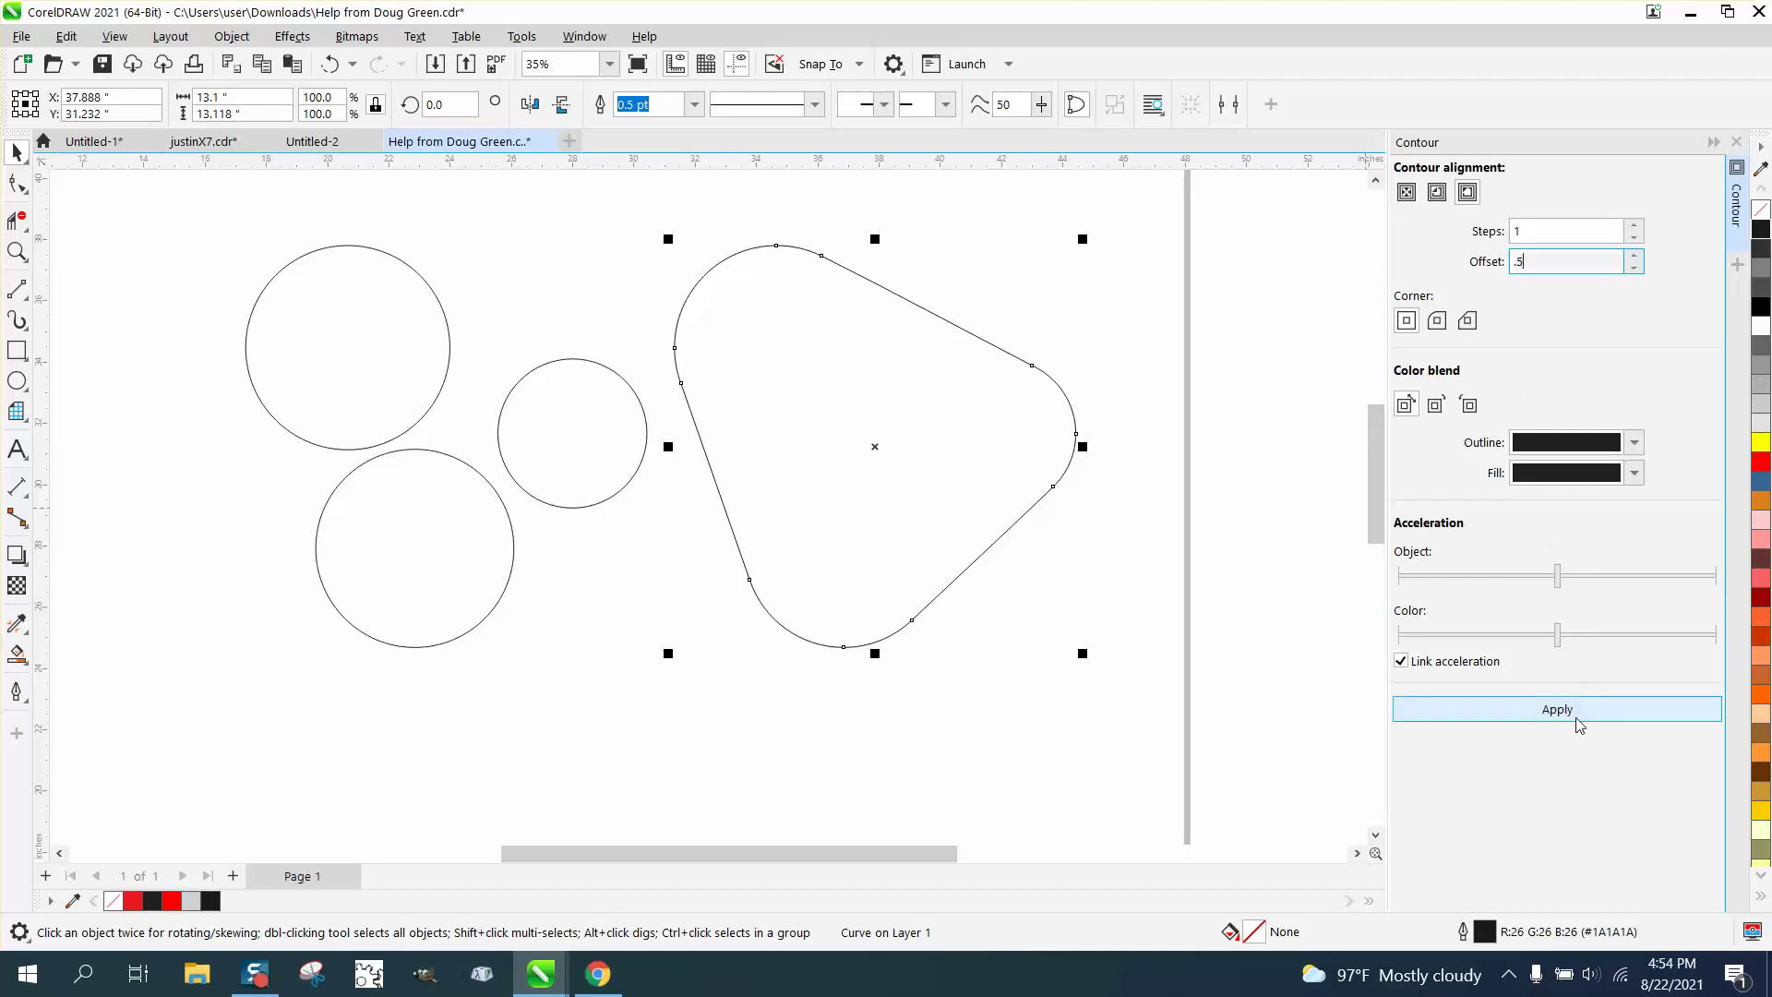
left_click(1575, 710)
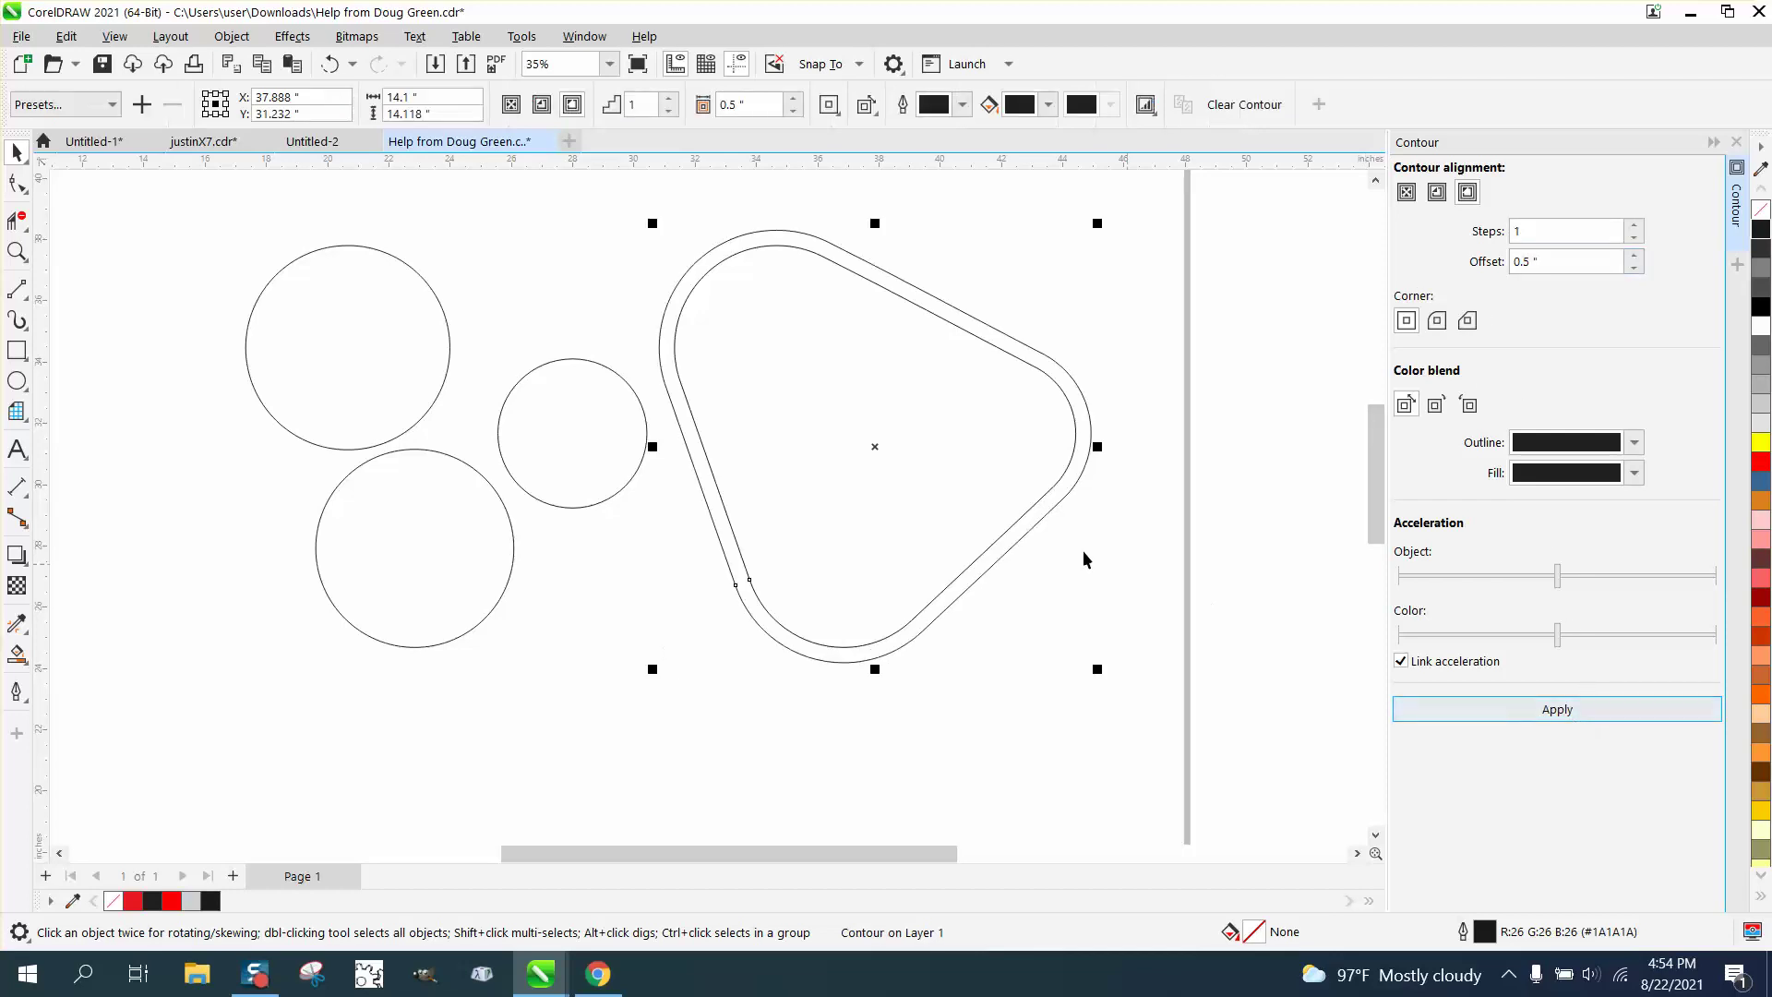
Break the contour apart and select the outer contour curve on its own.
left_click(17, 183)
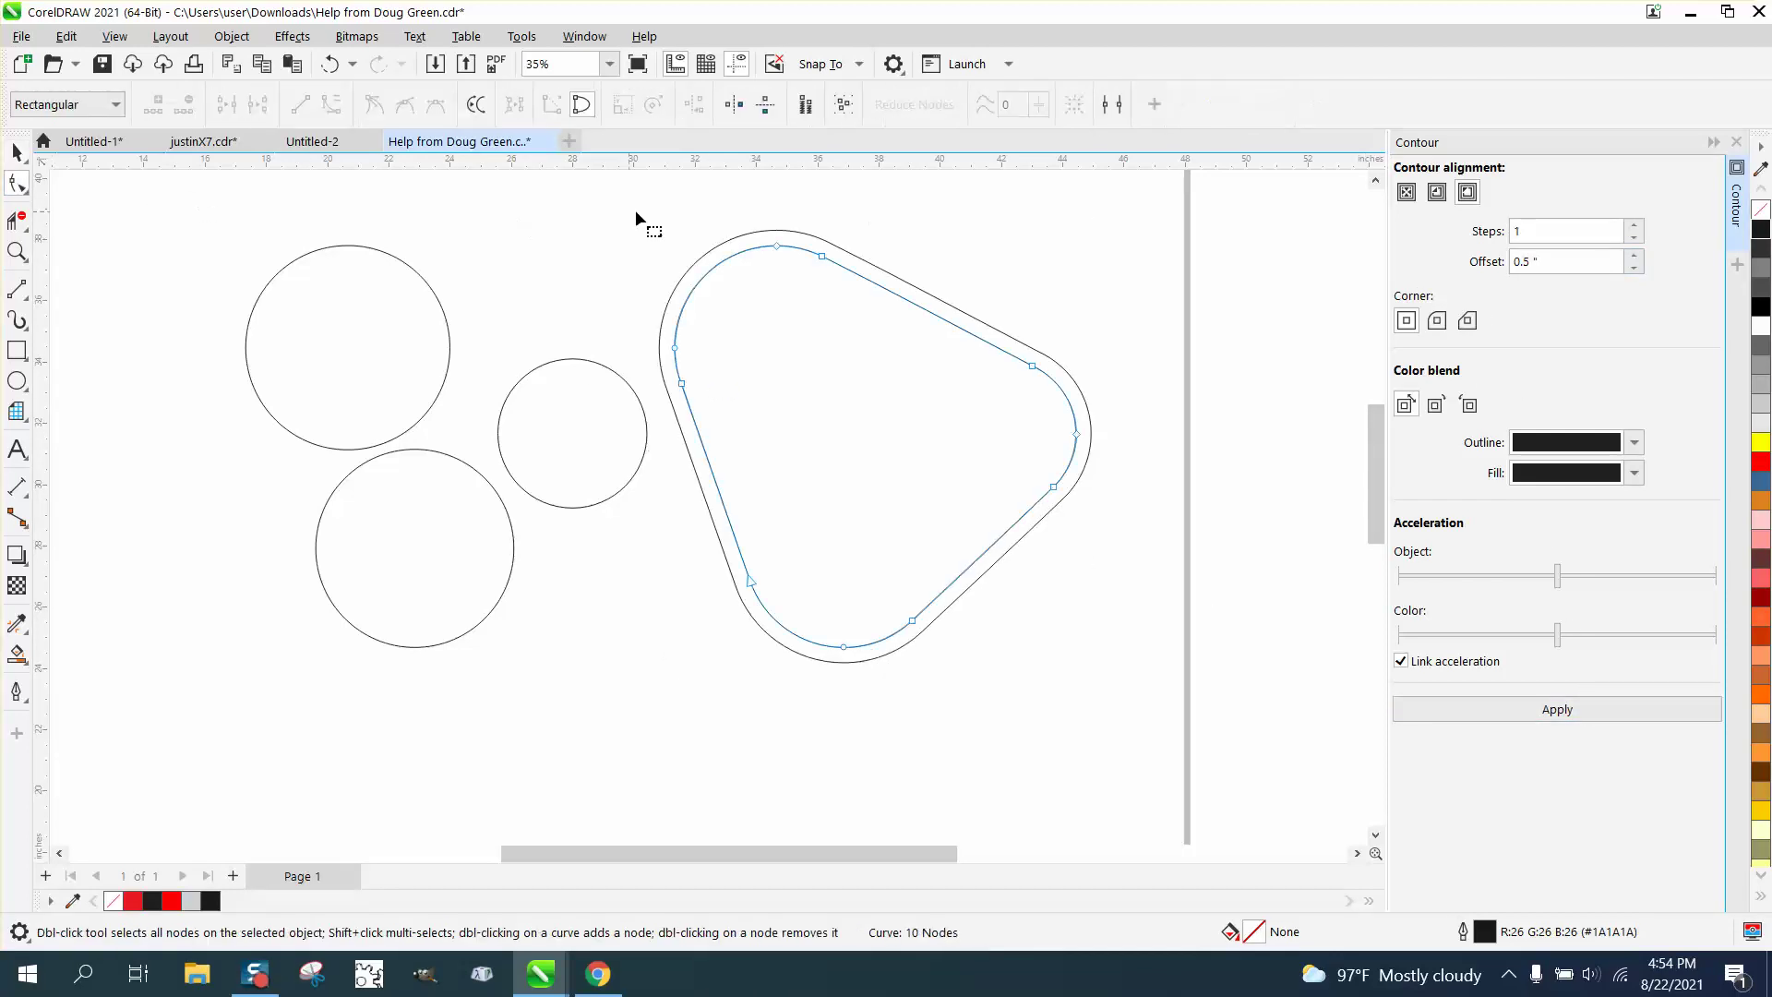
left_click(812, 242)
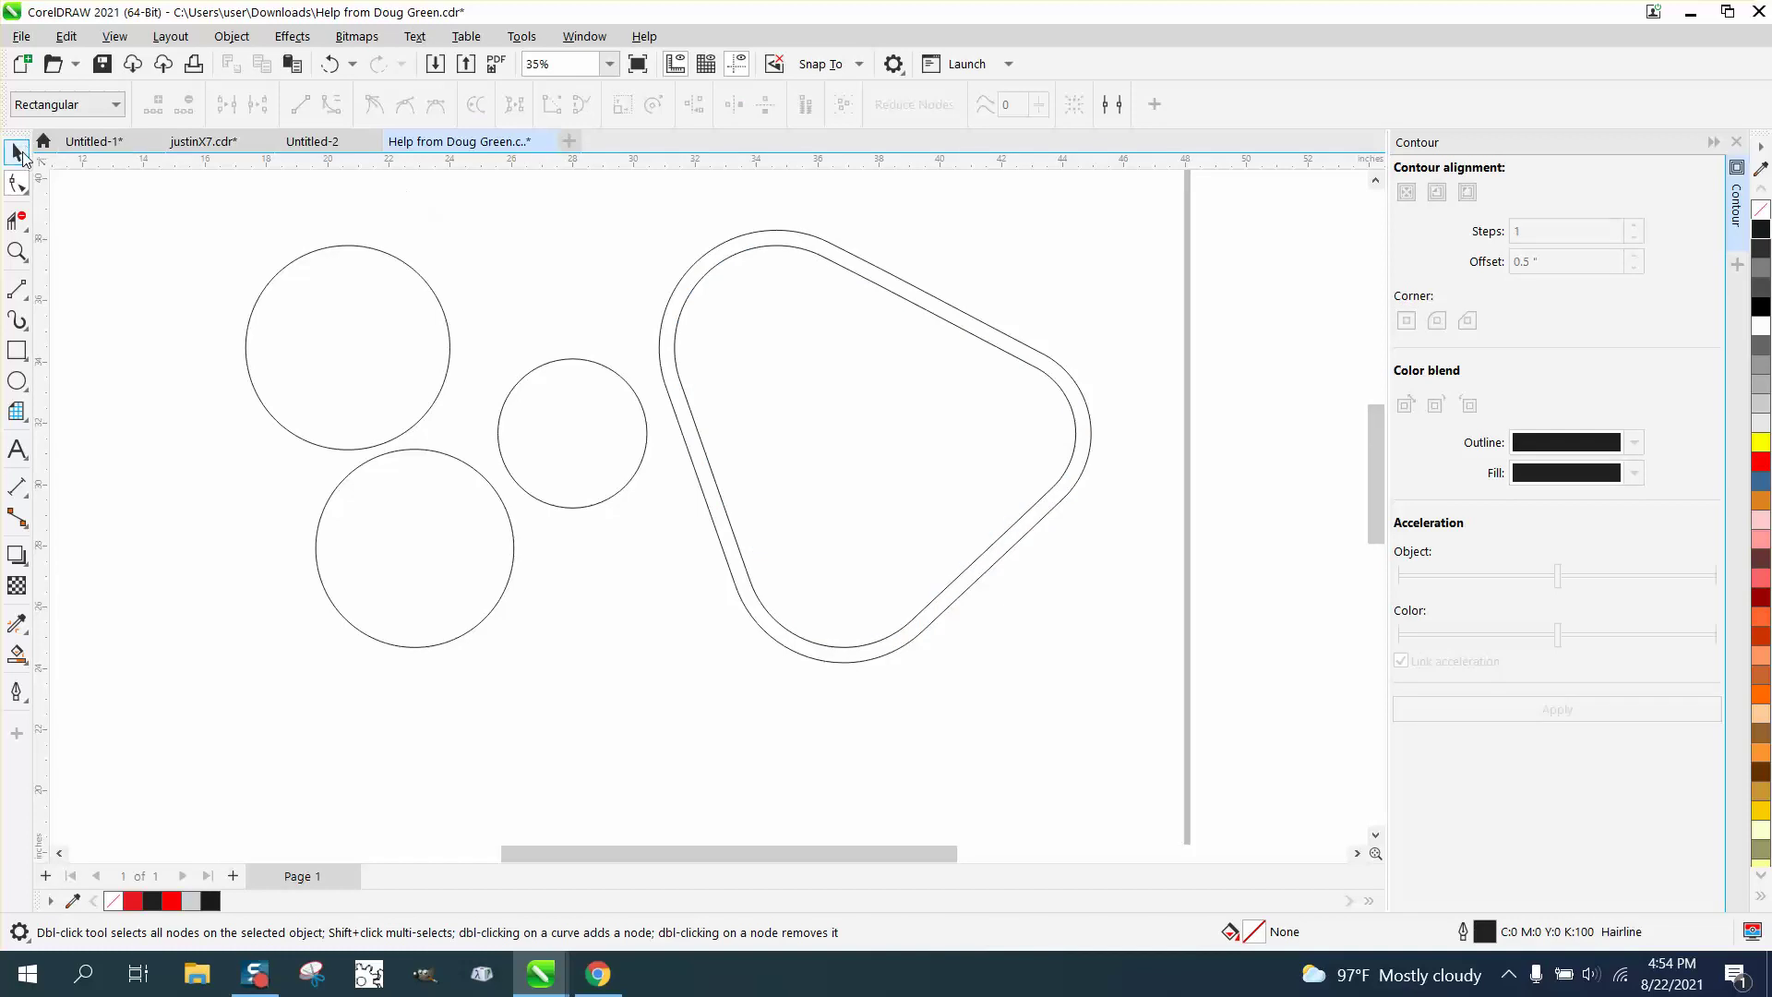
left_click(18, 151)
left_click(782, 255)
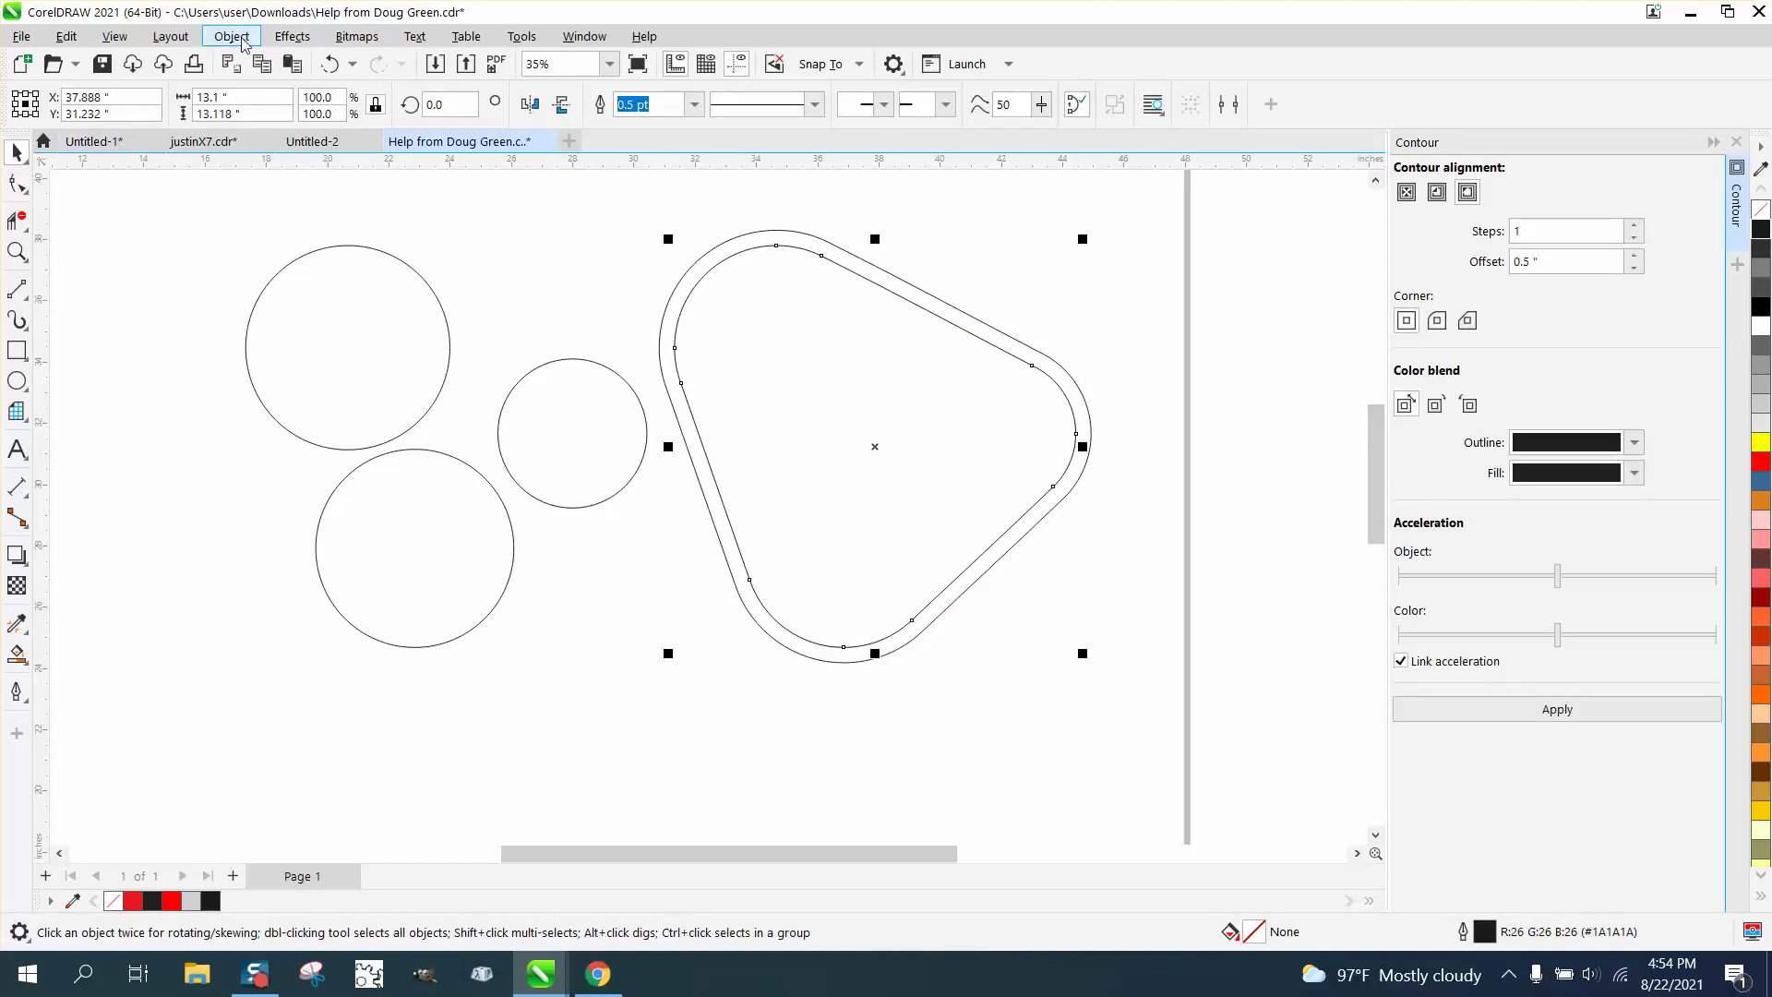
left_click(231, 36)
mouse_move(305, 559)
left_click(631, 227)
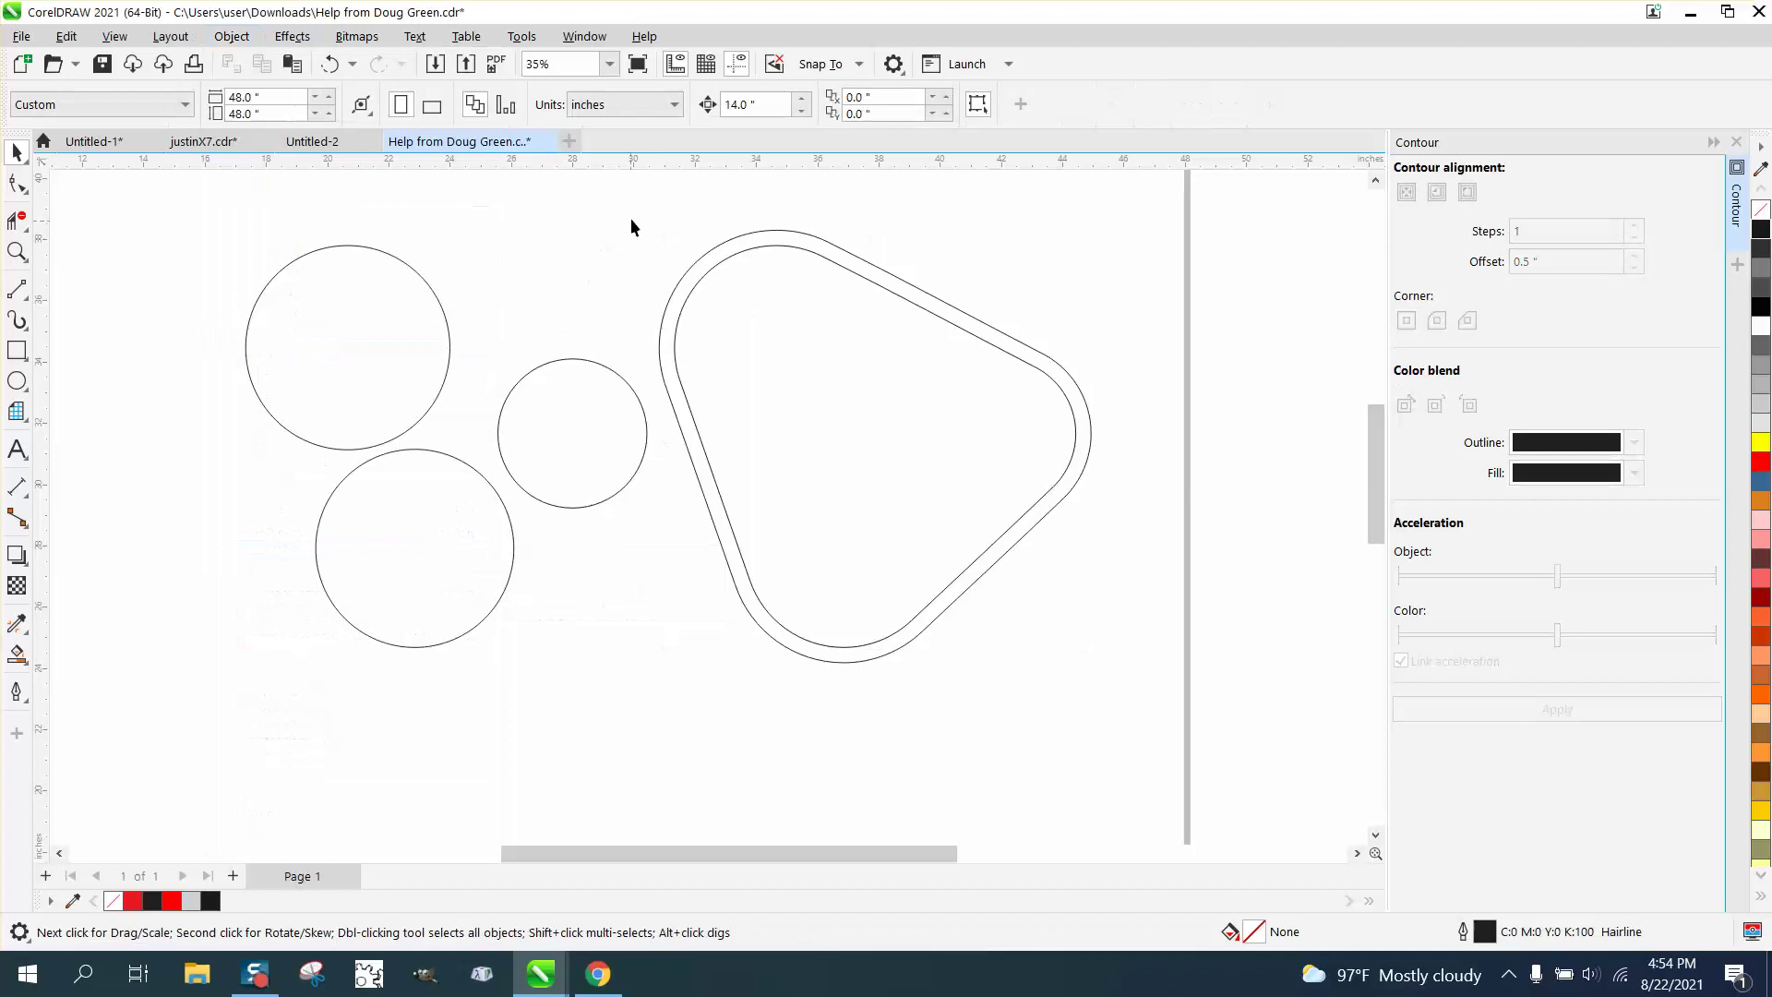
left_click_drag(668, 417, 1231, 745)
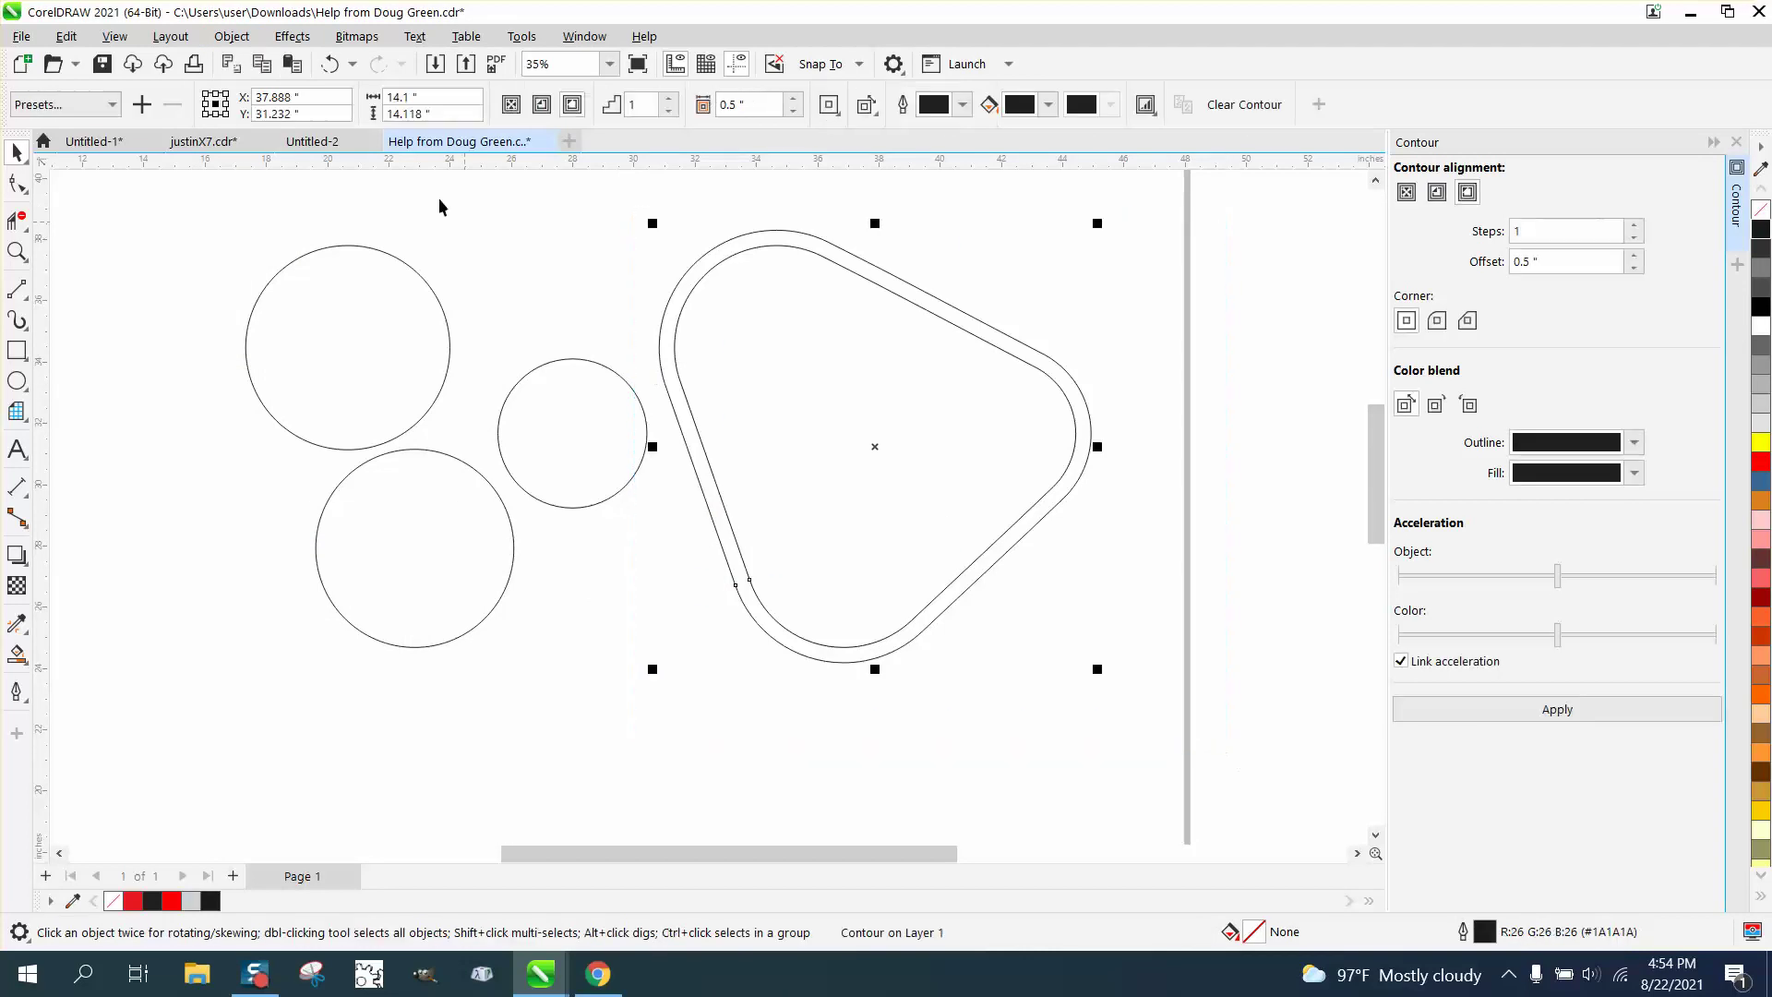
left_click(232, 39)
left_click(293, 532)
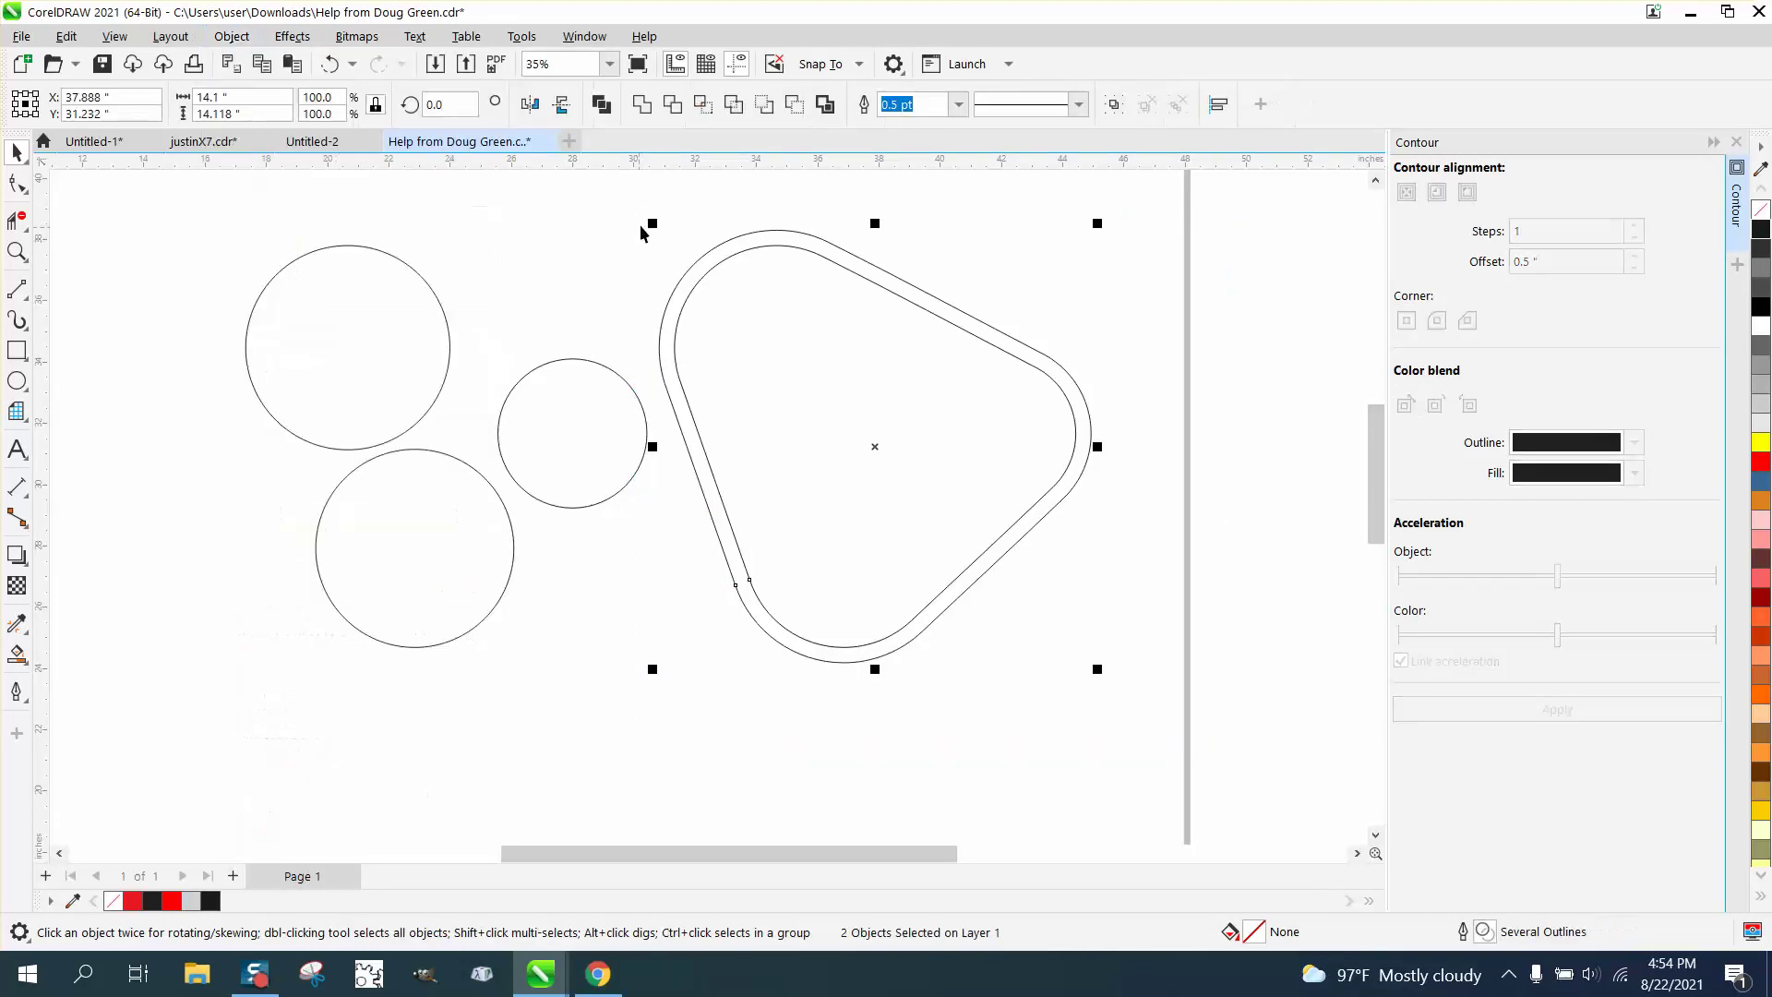
left_click(637, 229)
left_click(707, 257)
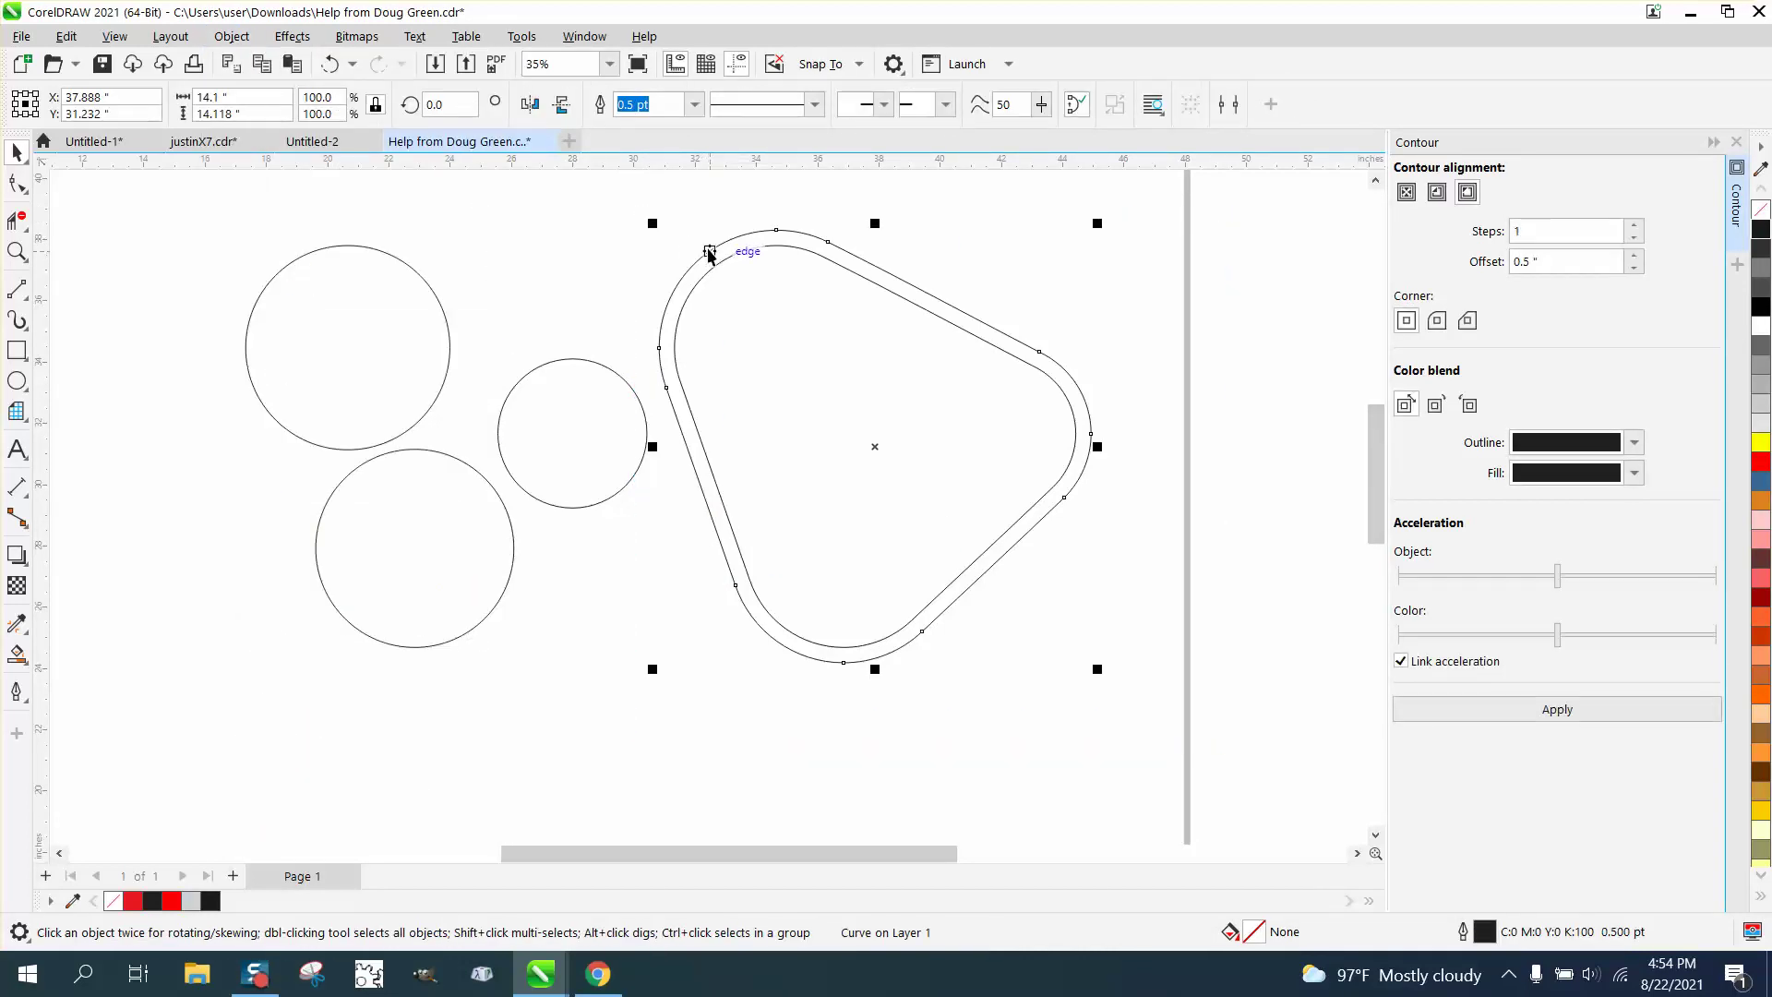
Move the outer curve 14" left around the circles and give it a red Hairline outline.
key("shift+Left")
key("shift+Left")
key("shift+Left")
key("shift+Left")
key("shift+Left")
key("shift+Left")
key("shift+Left")
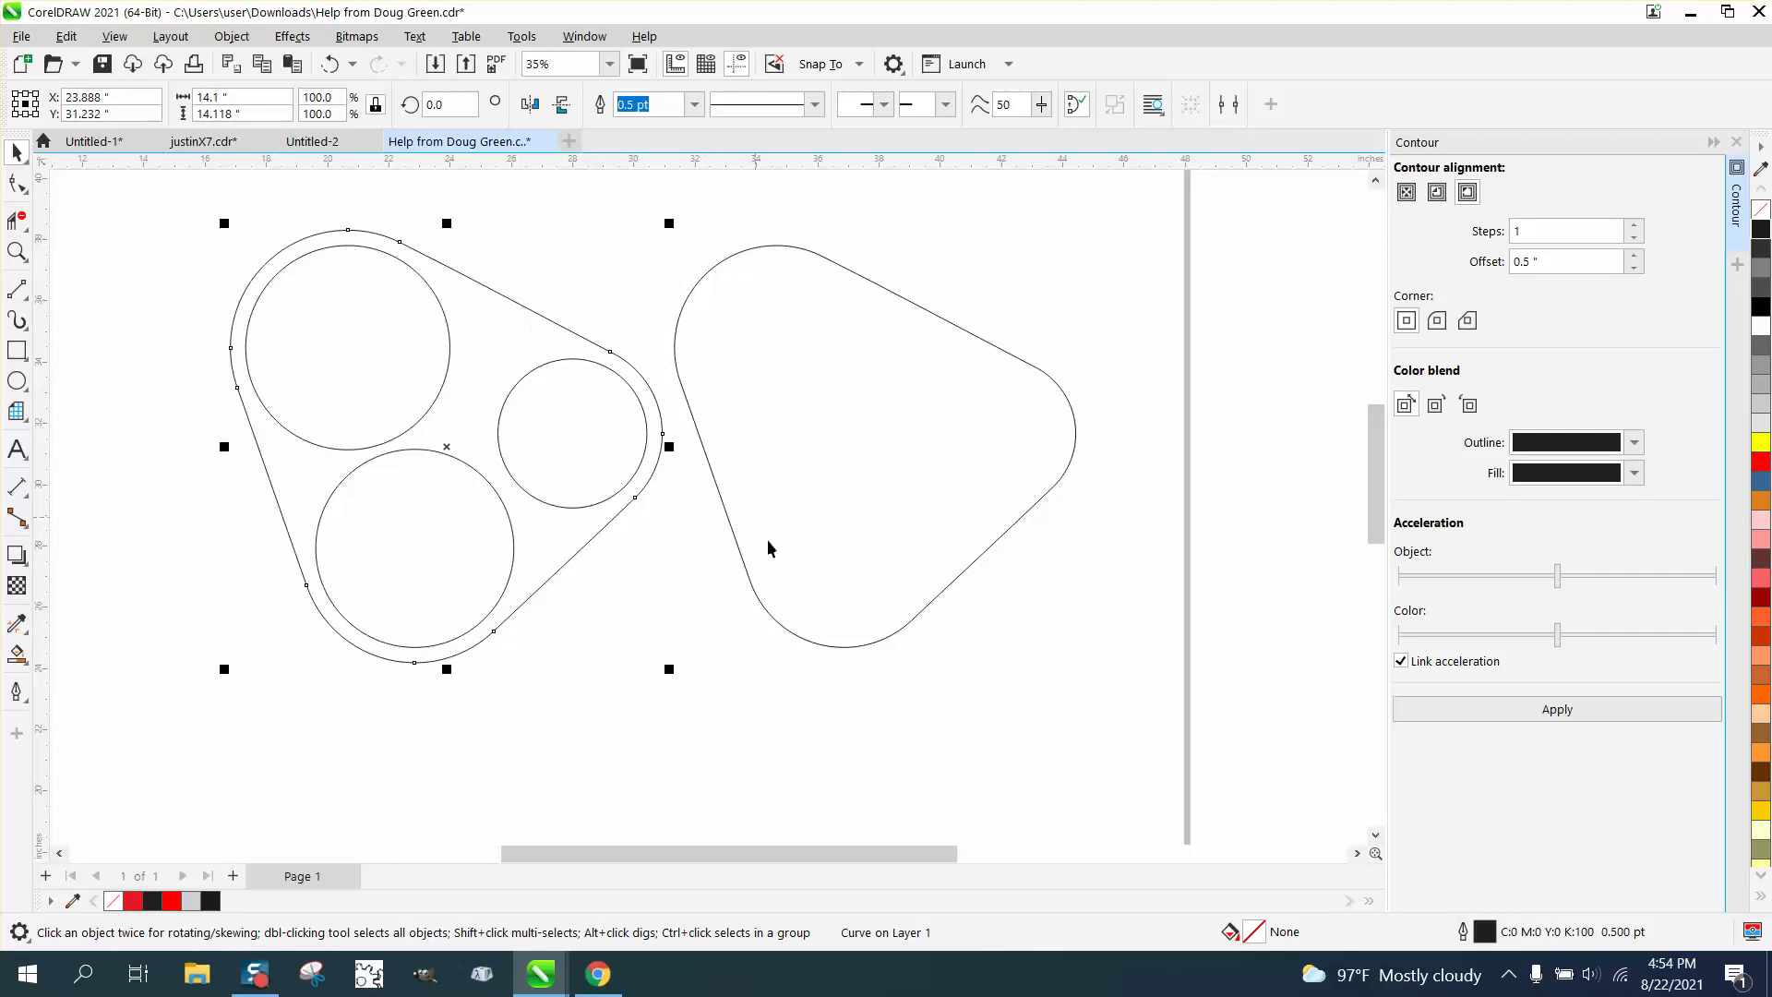
double_click(1497, 937)
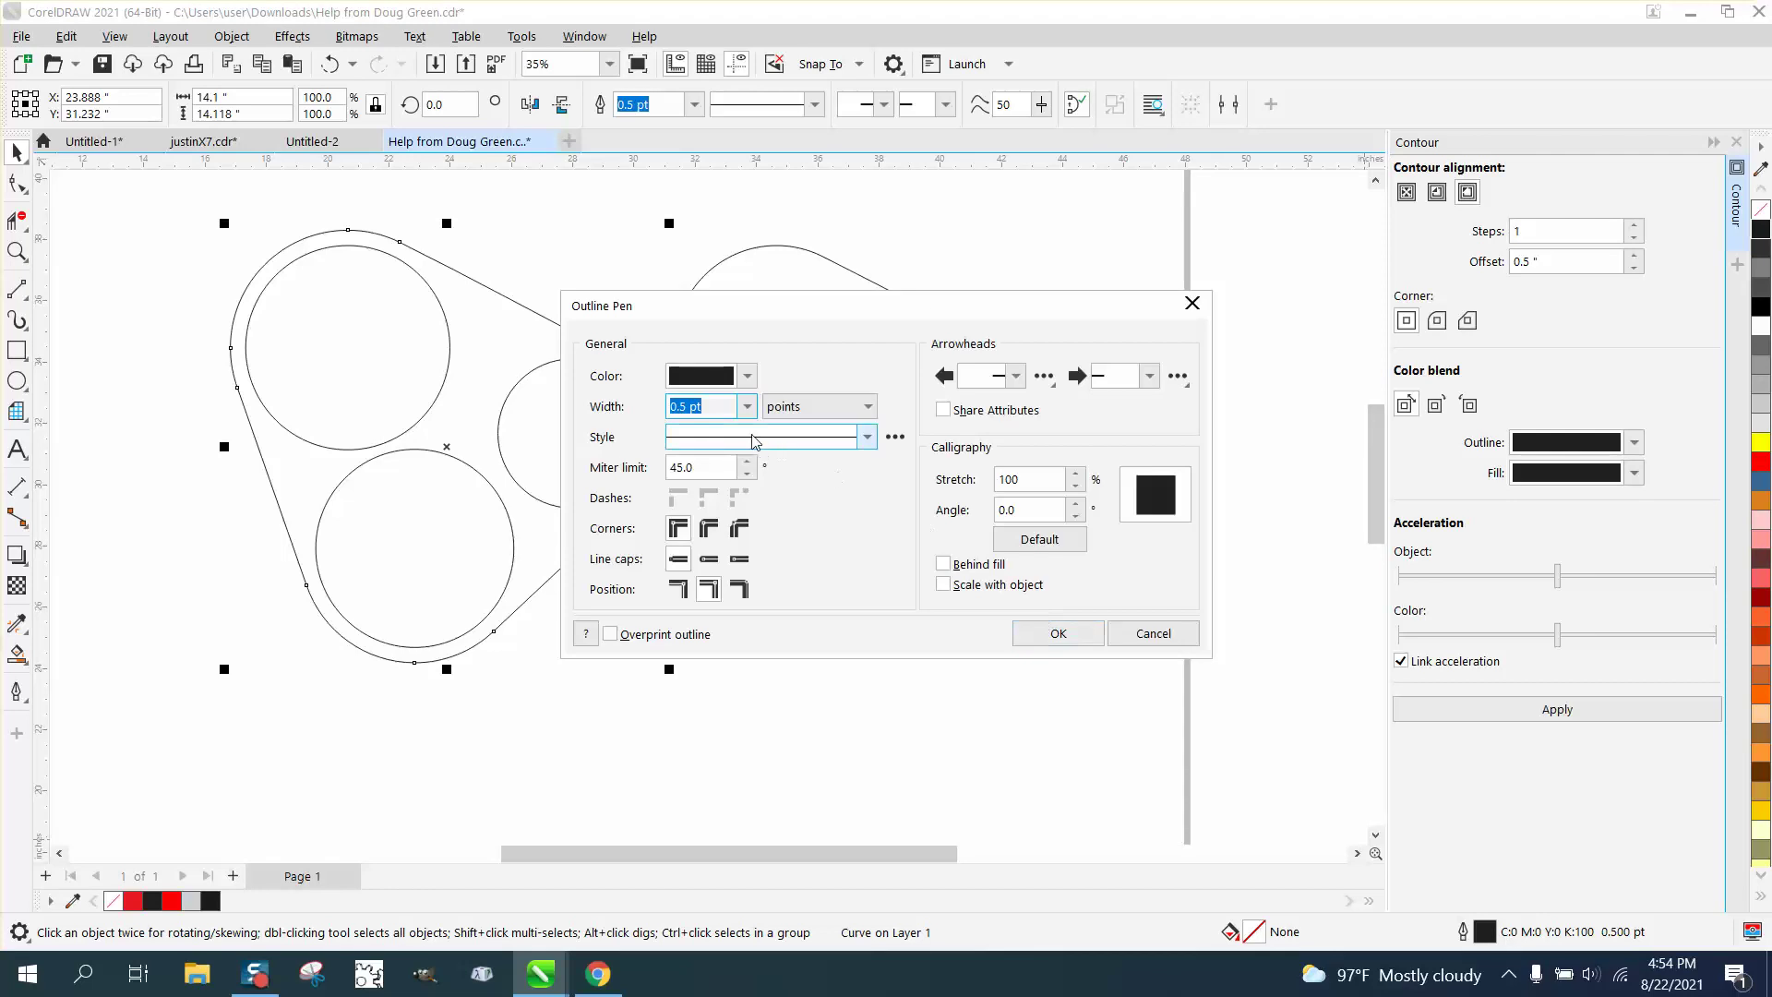
left_click(749, 410)
left_click(702, 427)
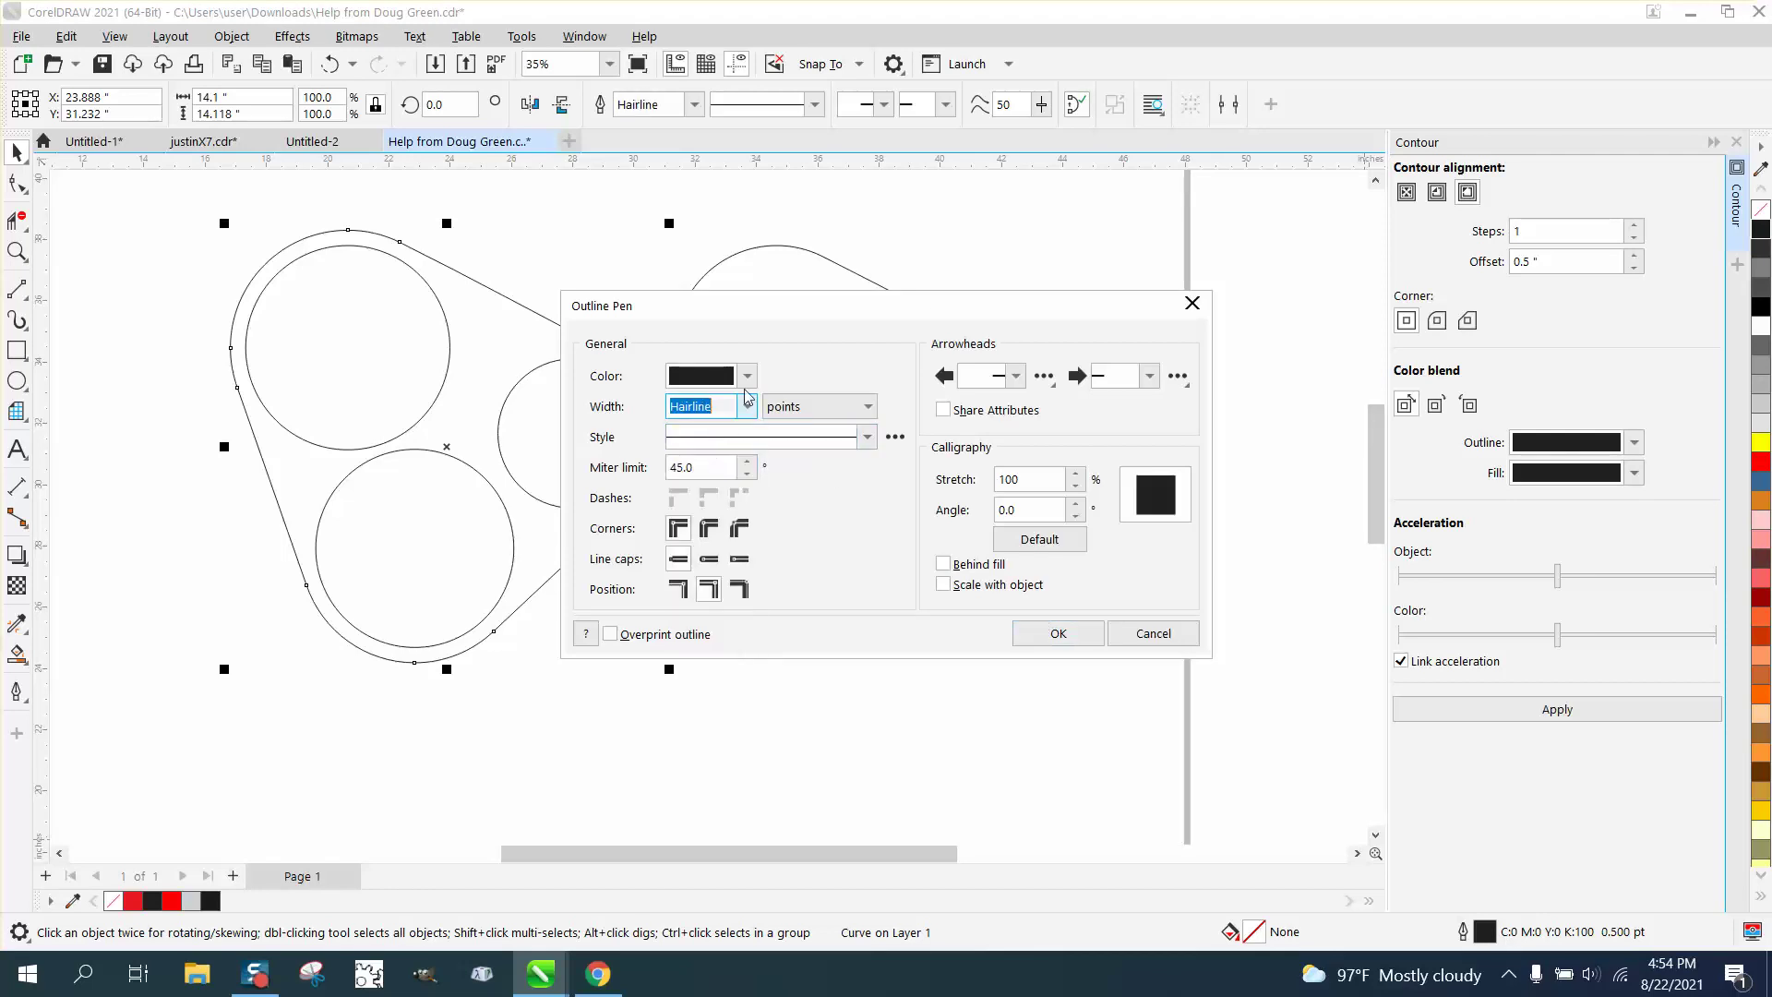
left_click(747, 378)
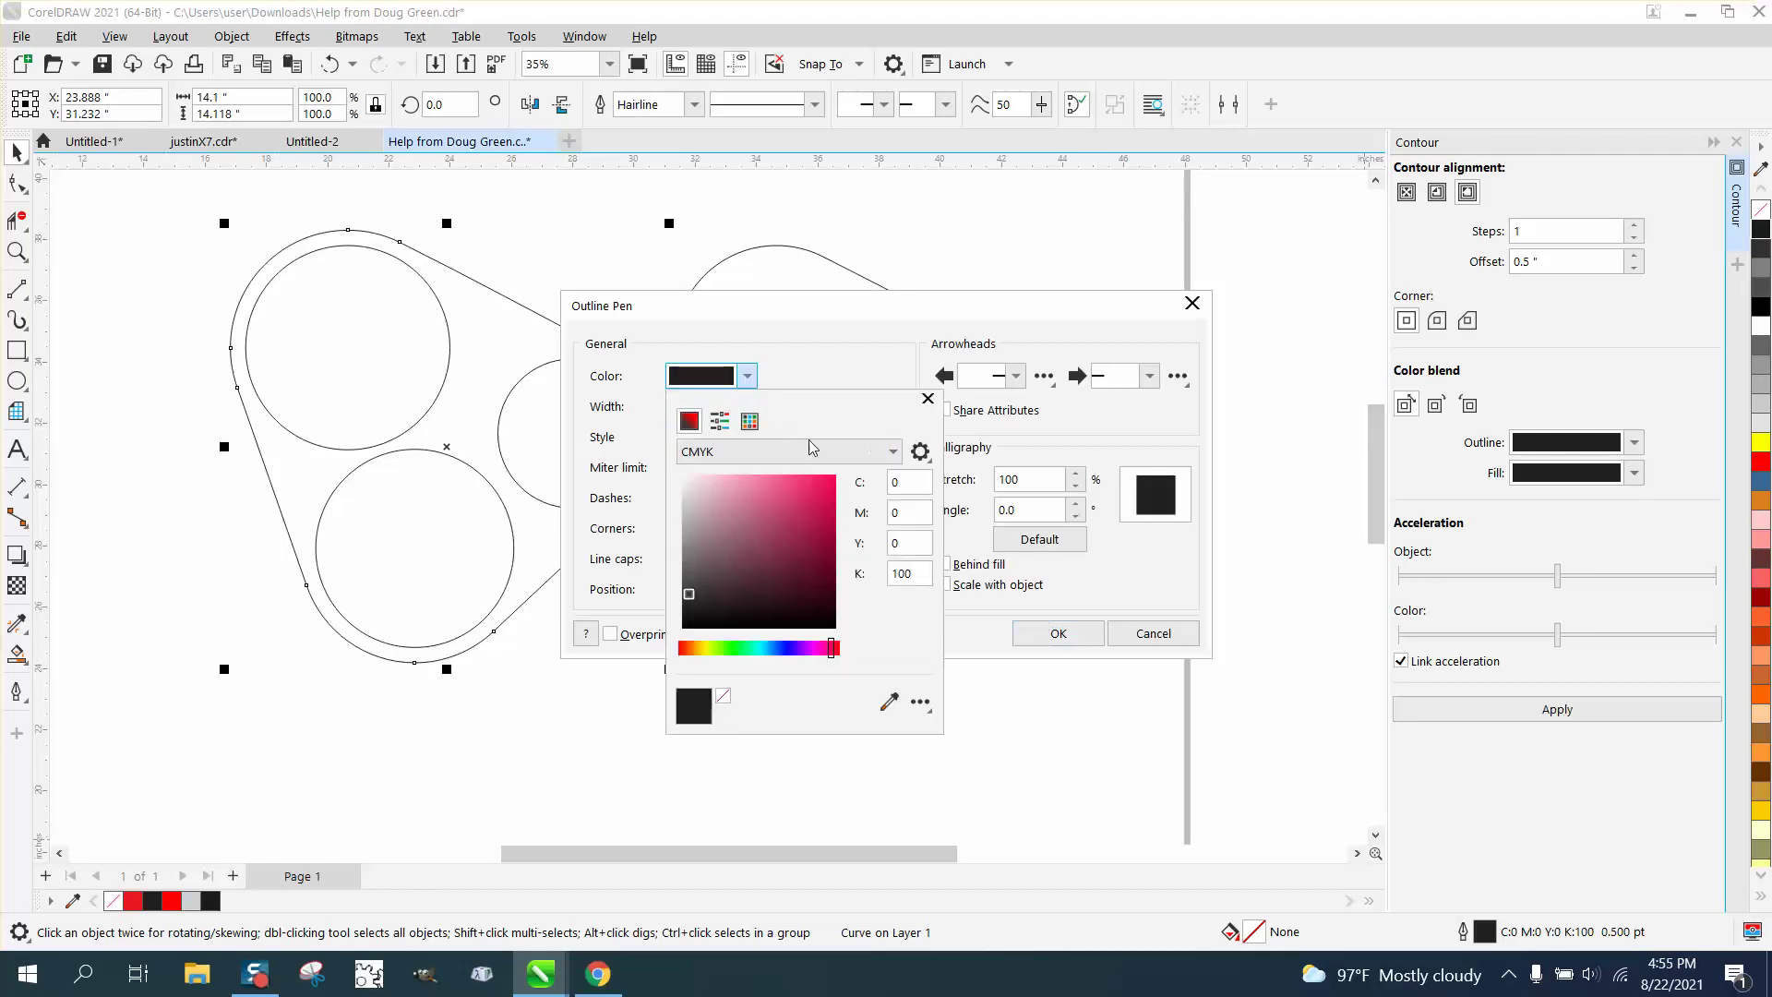
left_click(749, 421)
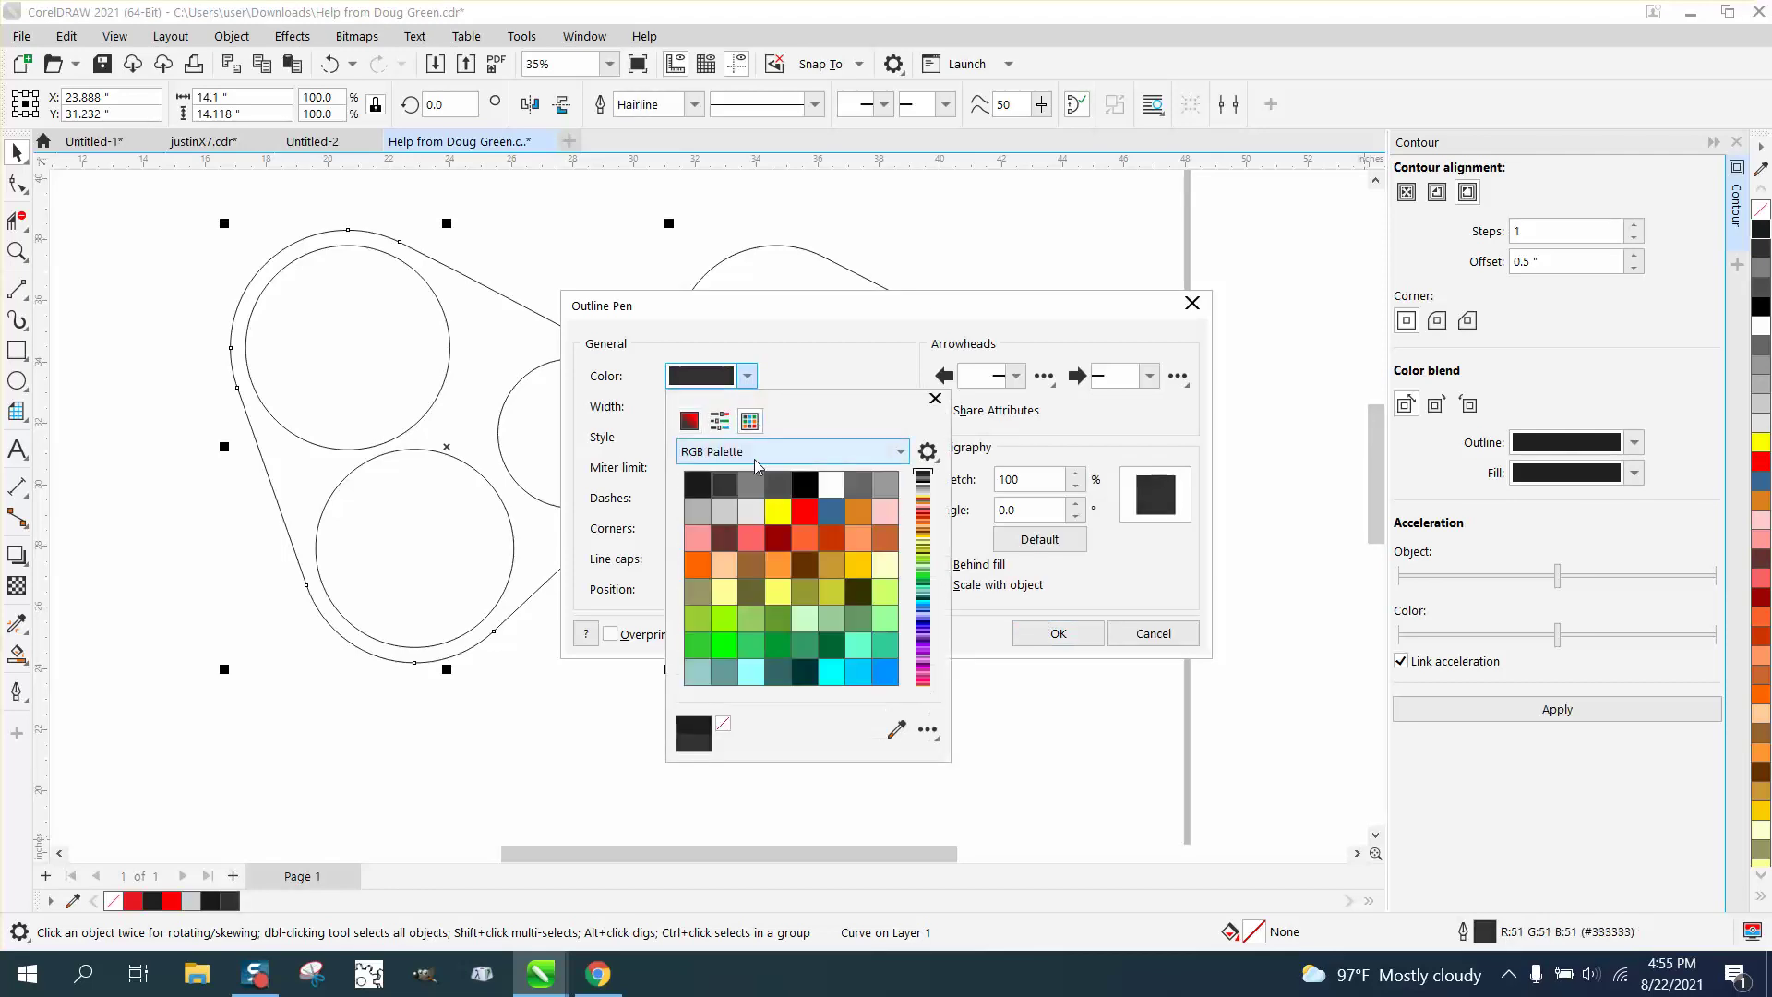
left_click(805, 510)
left_click(1044, 634)
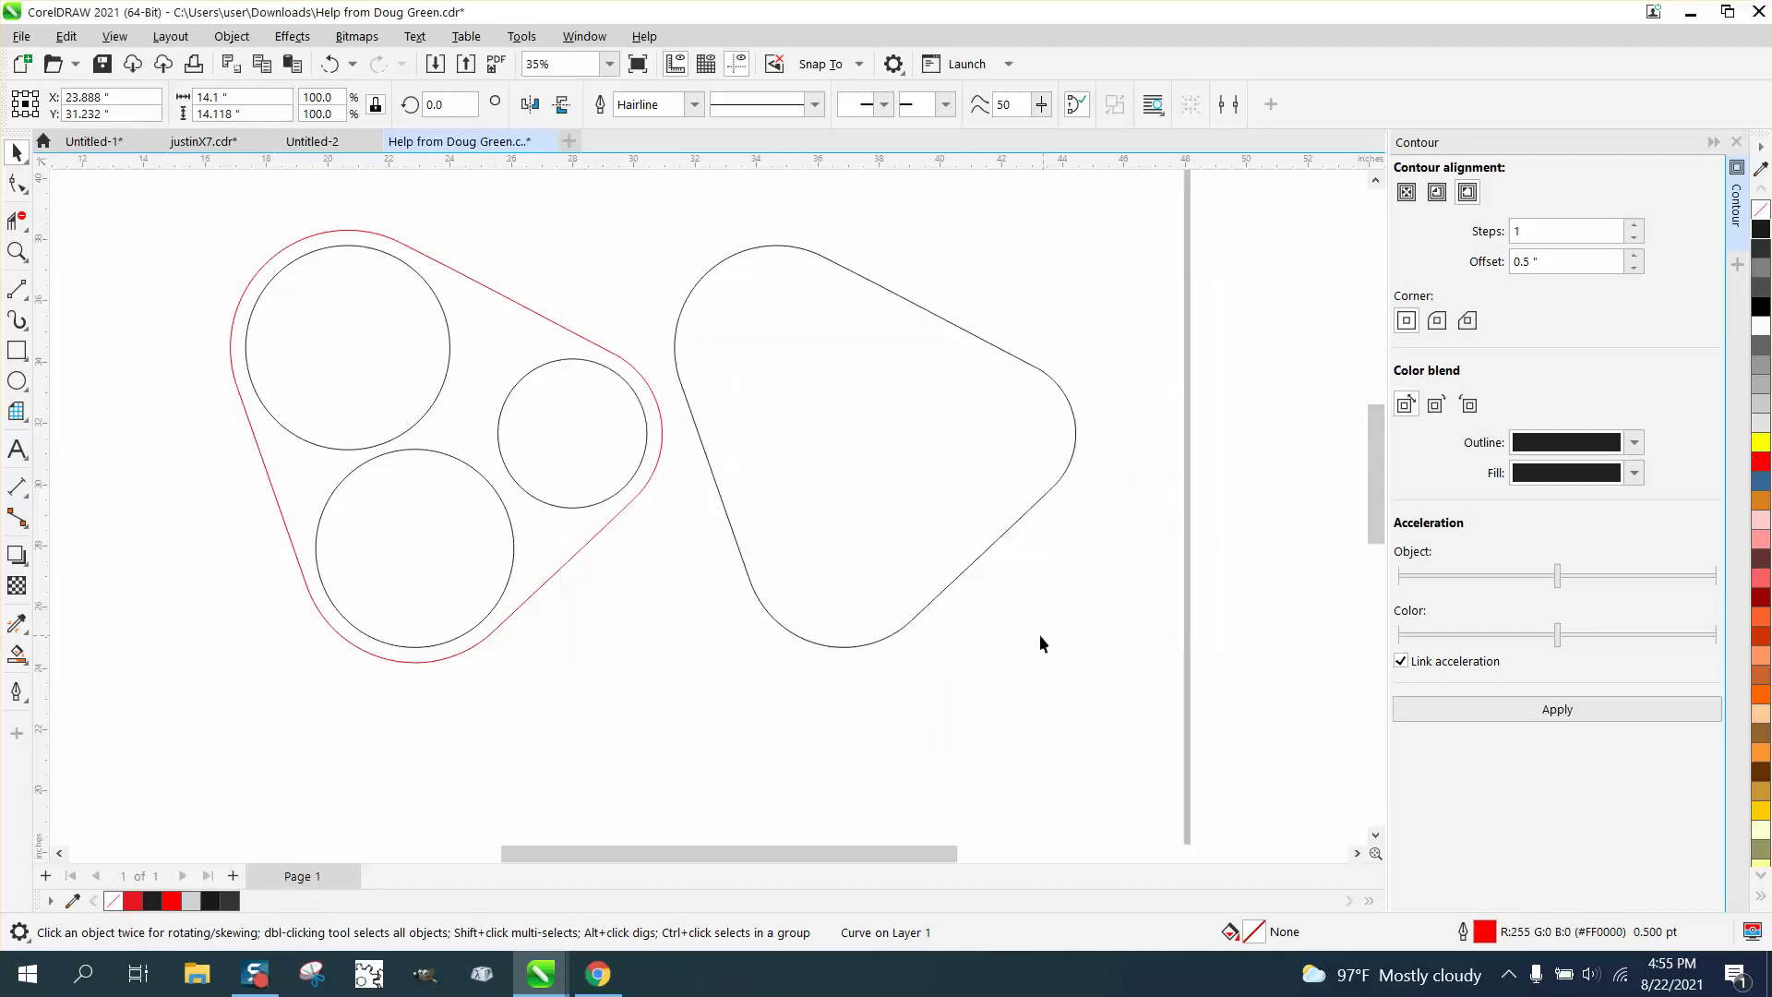
left_click(17, 183)
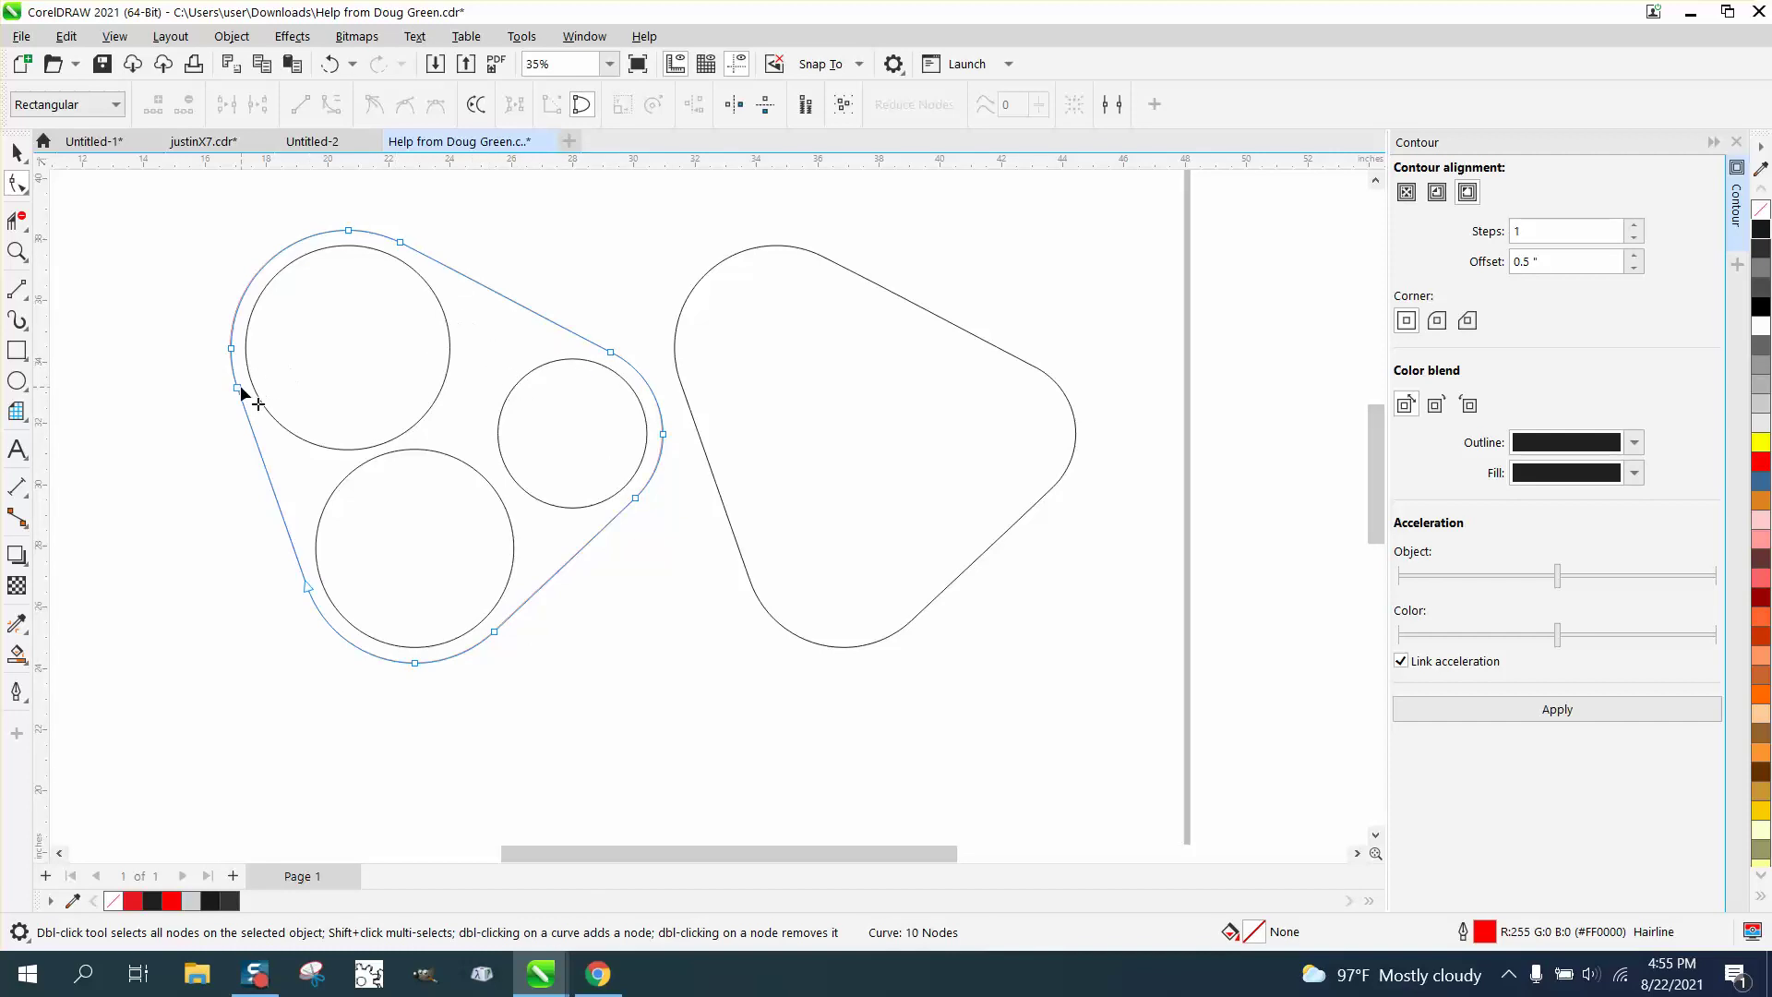
Draw vertical and horizontal 2-point lines running up and left from the top-left circle's centre.
left_click(17, 251)
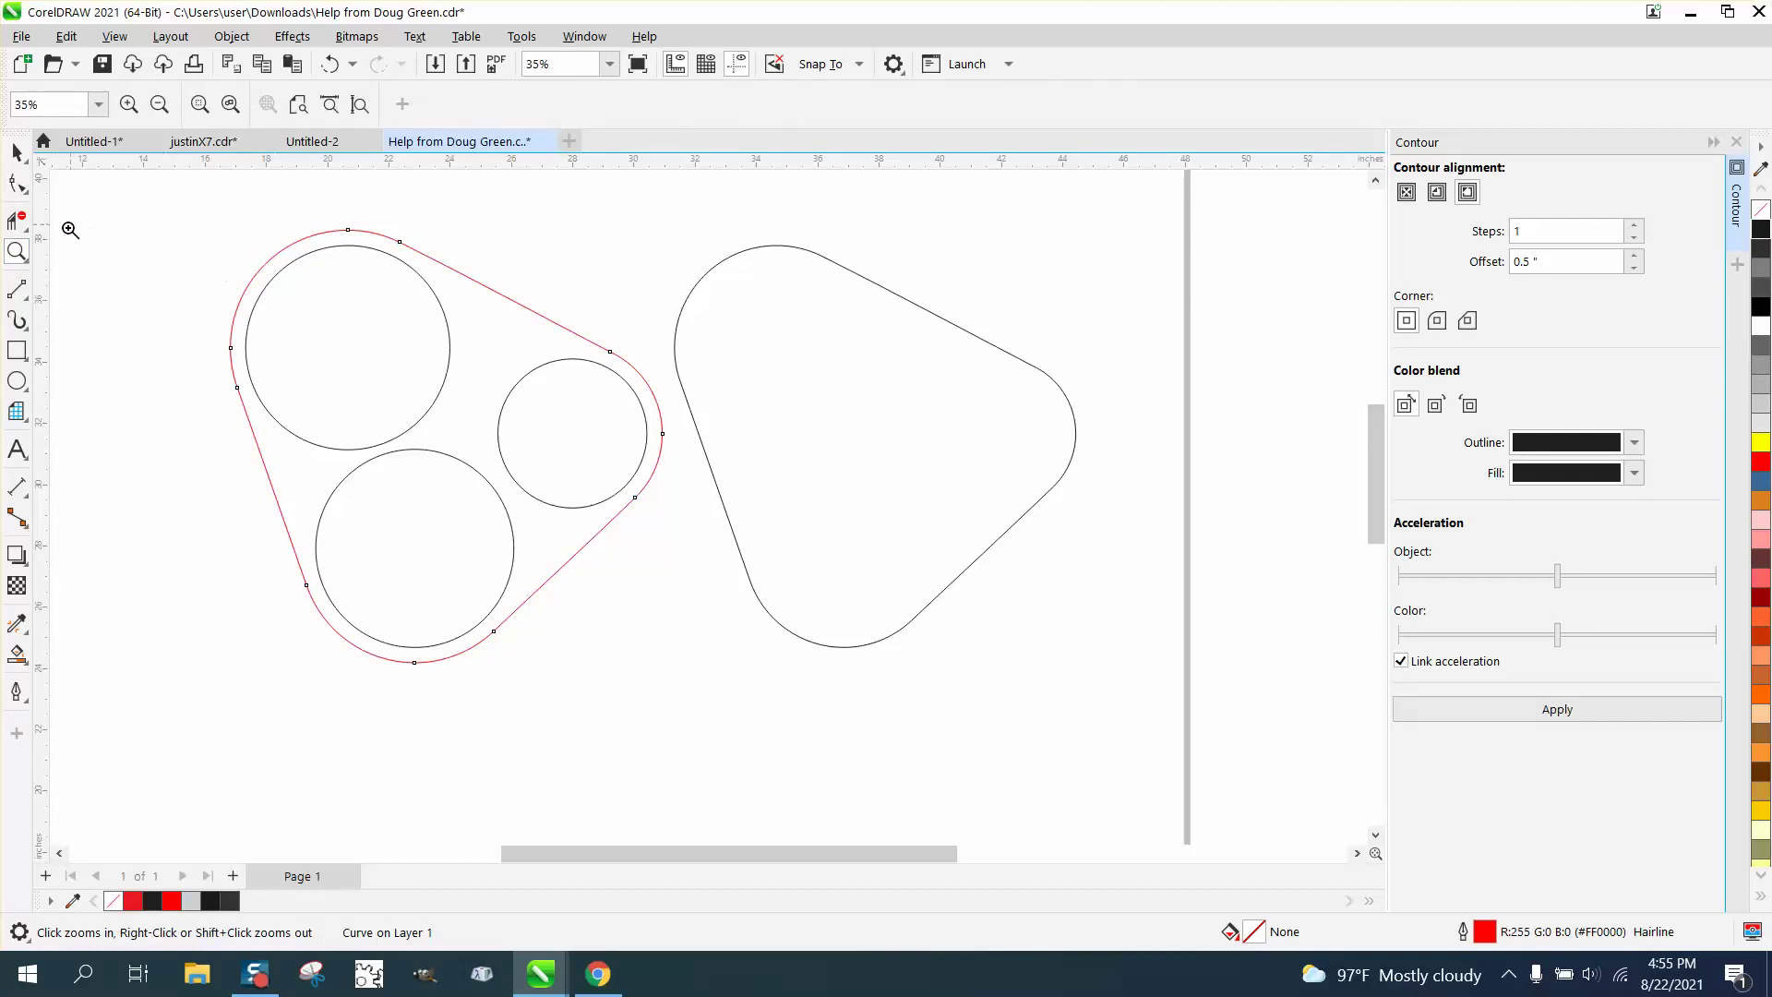
left_click(17, 288)
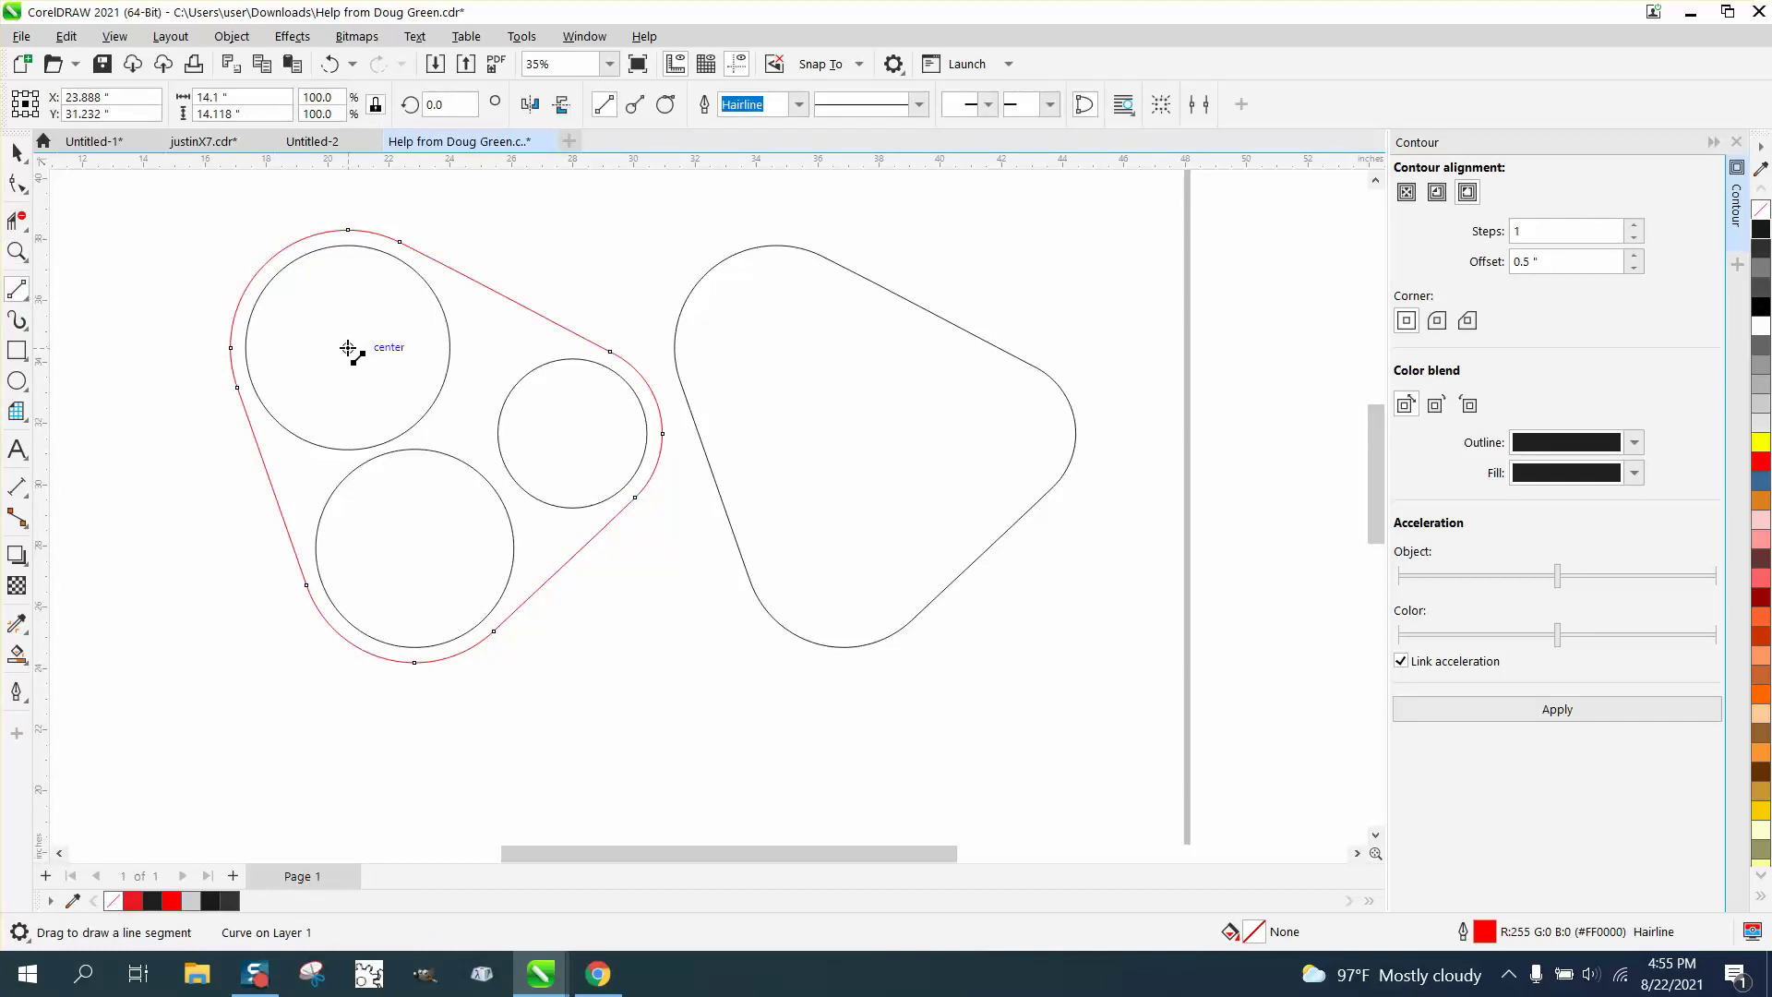
left_click_drag(348, 347, 348, 194)
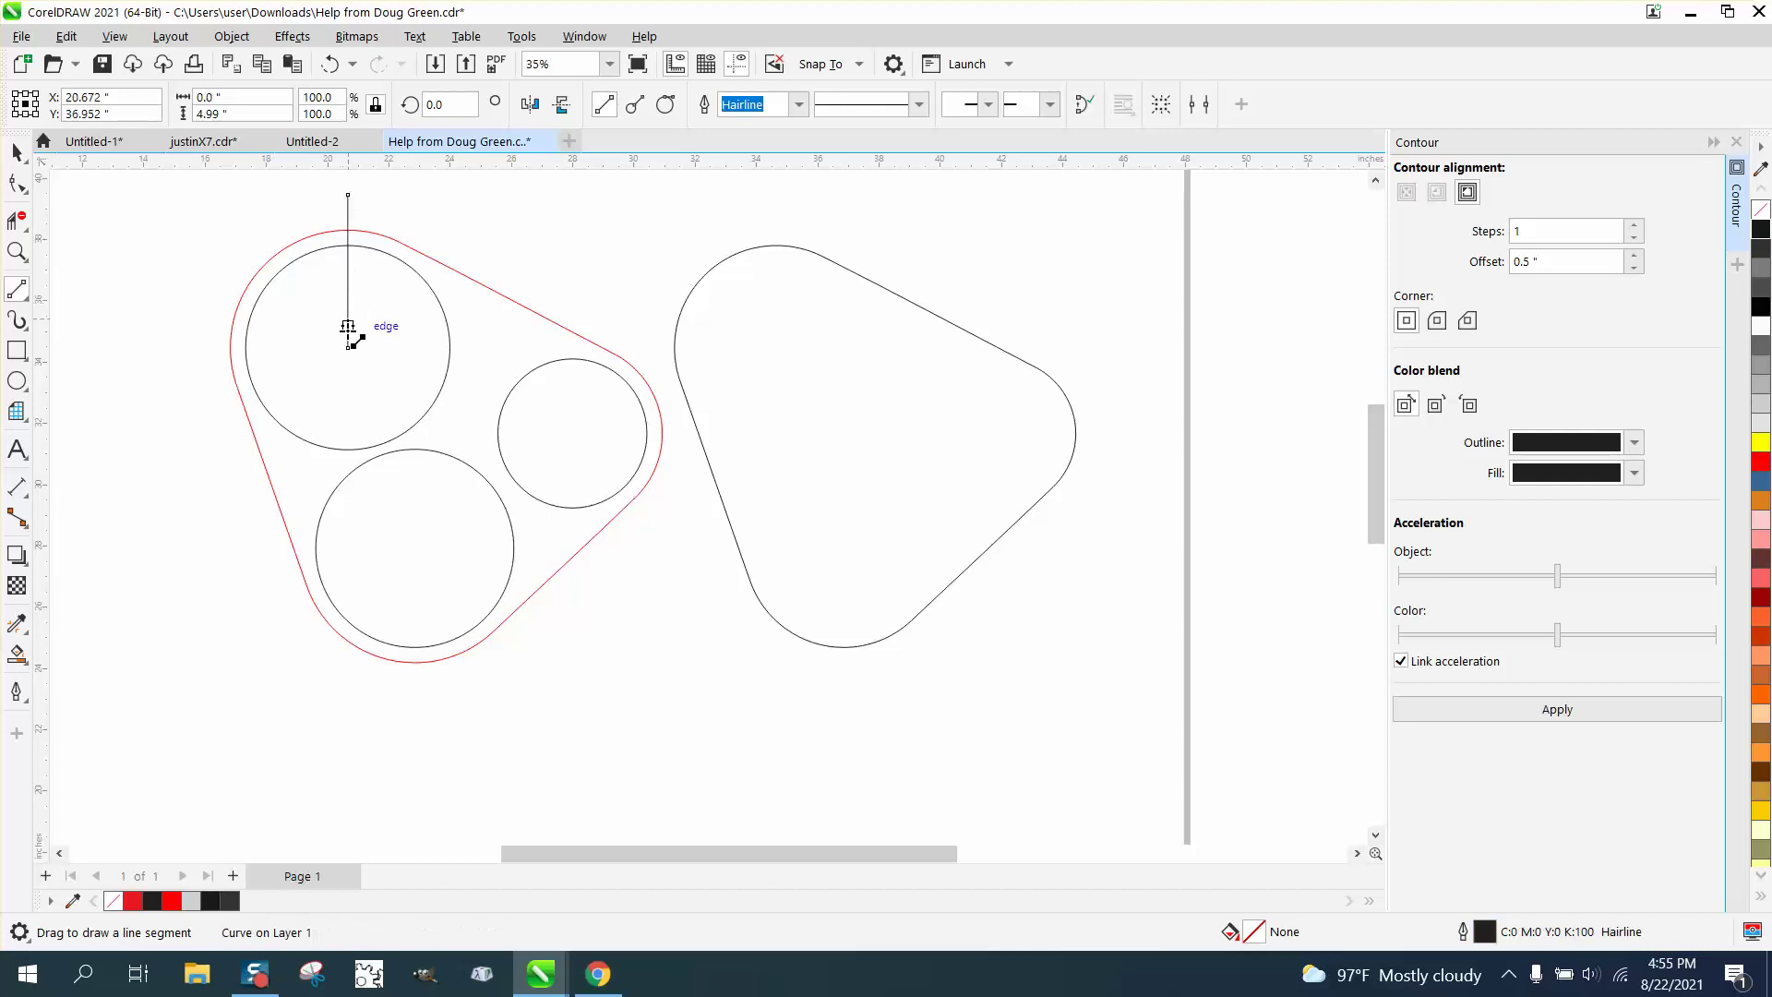
left_click_drag(348, 347, 171, 348)
Set parallel dimension precision to 0.0000 and dimension the 0.5000" gap from circle top to red outline.
left_click(17, 251)
left_click_drag(312, 219, 433, 310)
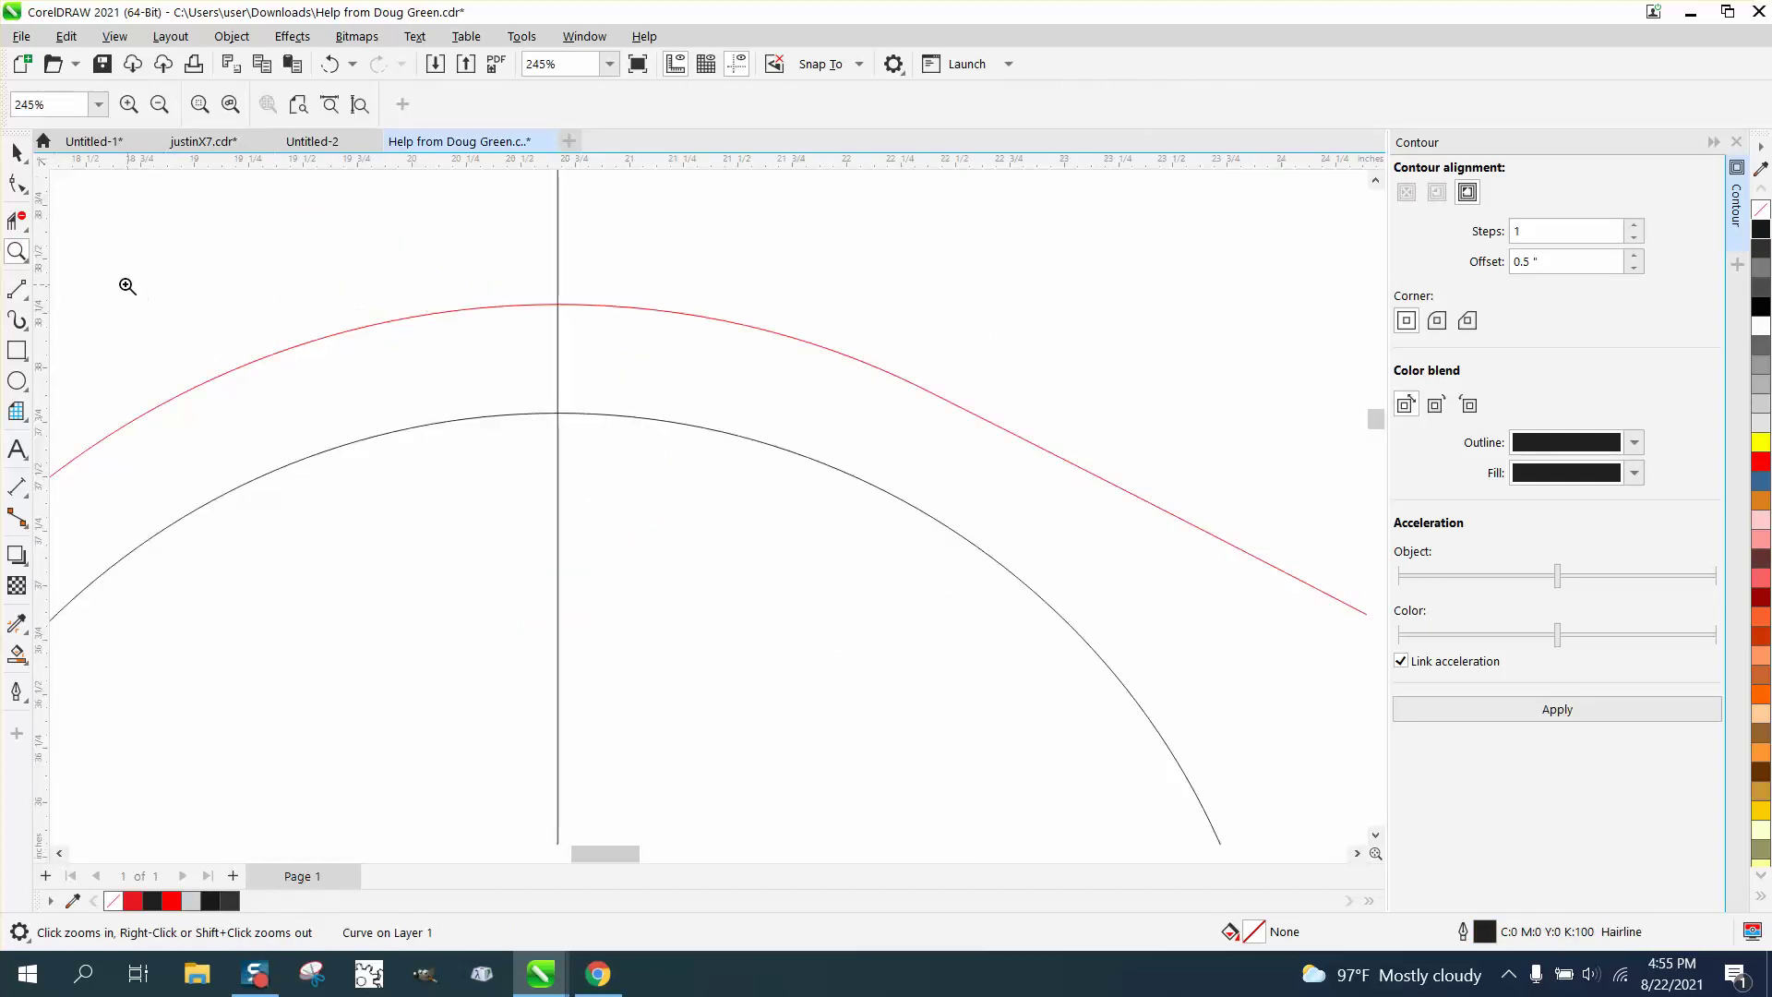
left_click(19, 487)
left_click(116, 488)
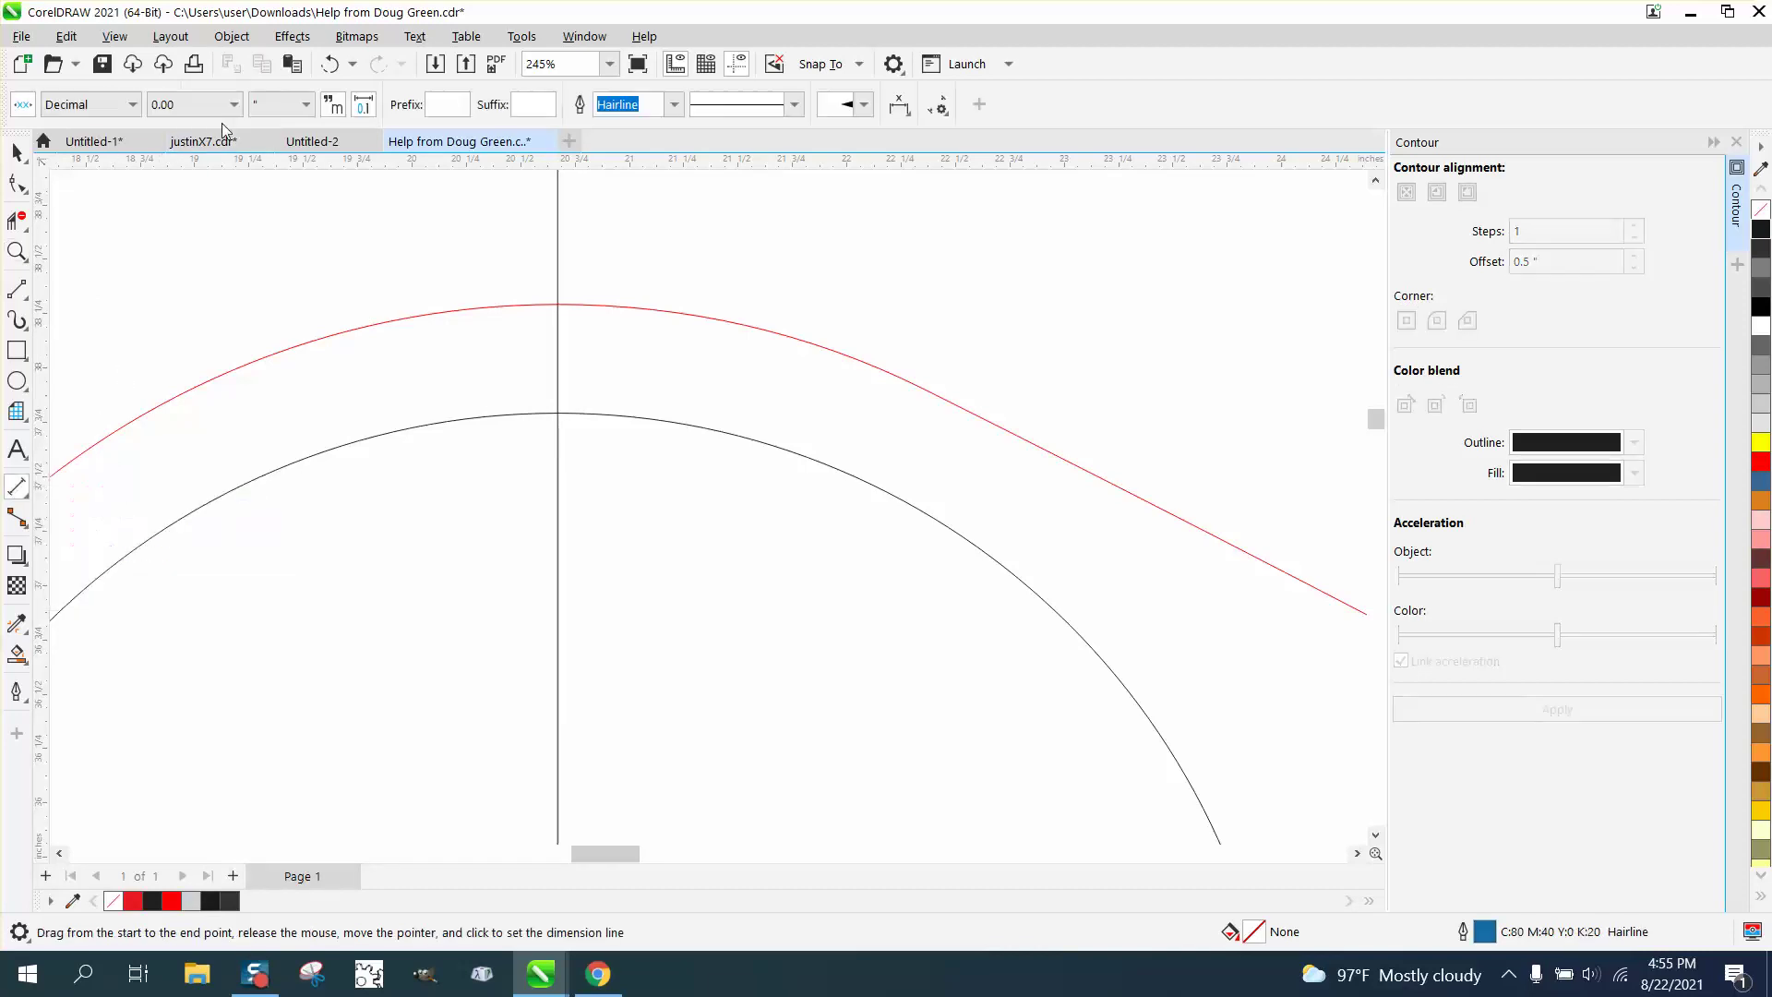
left_click(234, 104)
left_click(173, 189)
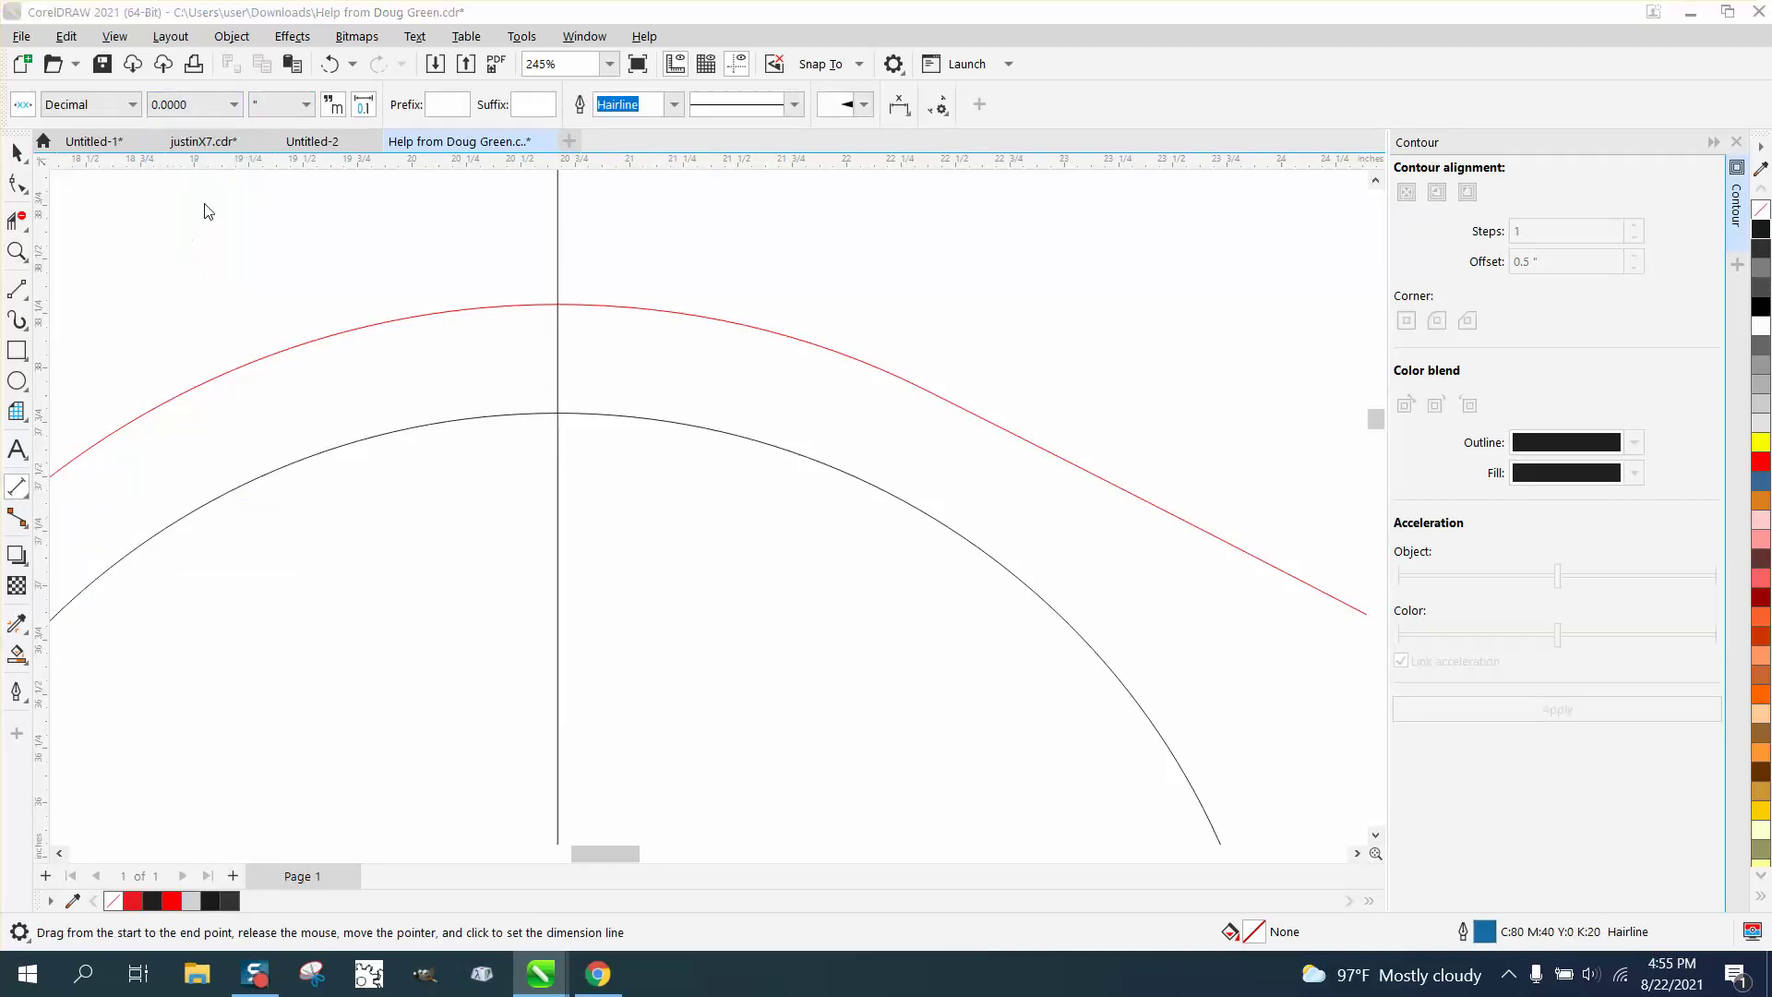
left_click(921, 611)
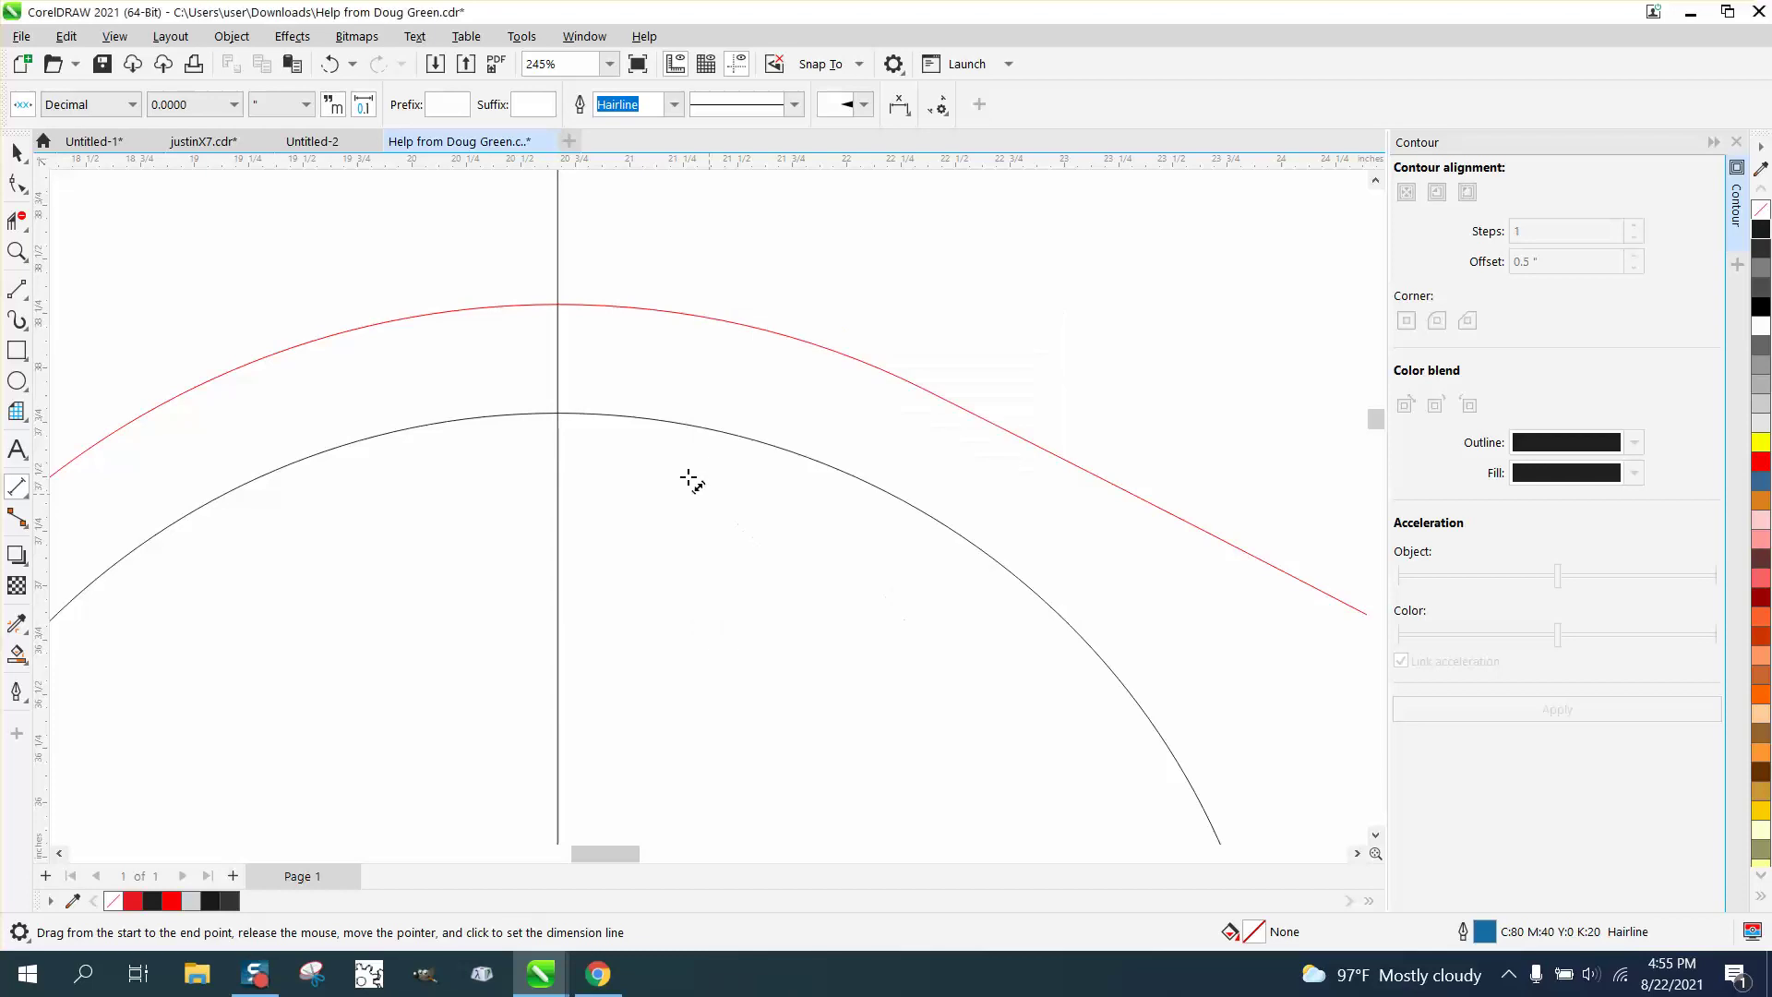
left_click_drag(557, 413, 558, 304)
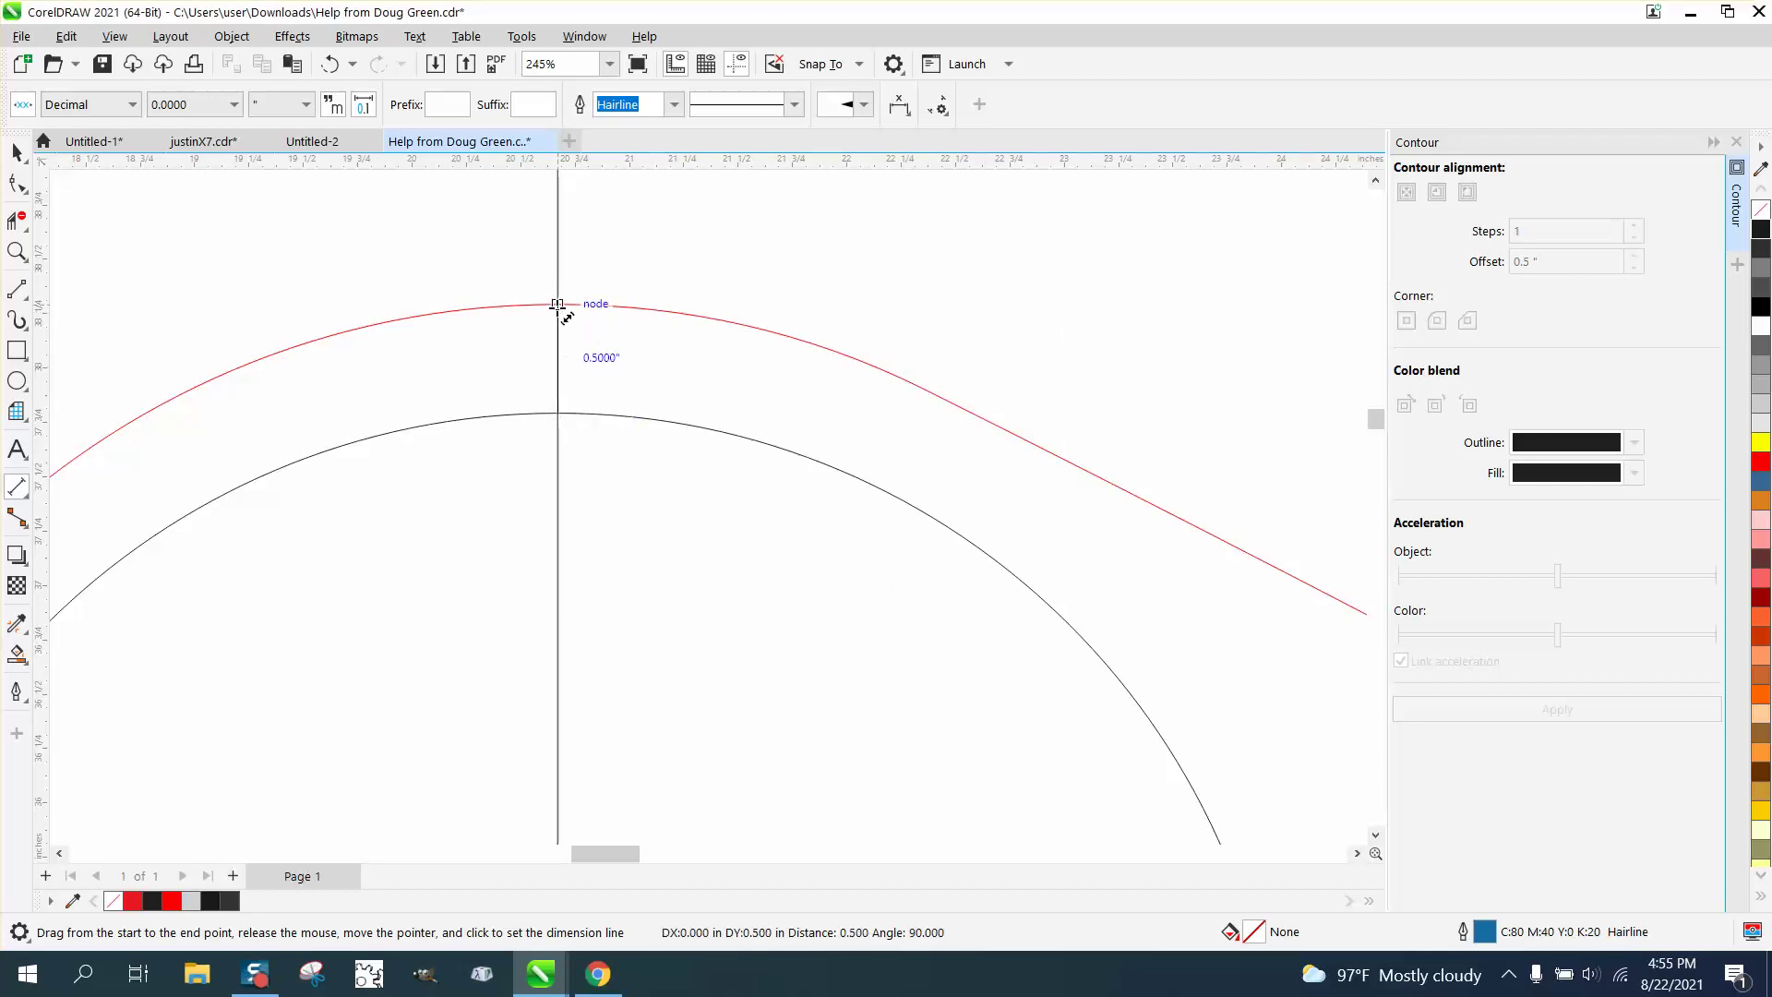
left_click(633, 307)
Add a second 0.5000" parallel dimension across the left gap and zoom in to check it.
scroll(529, 339, "down", 1)
scroll(531, 339, "down", 3)
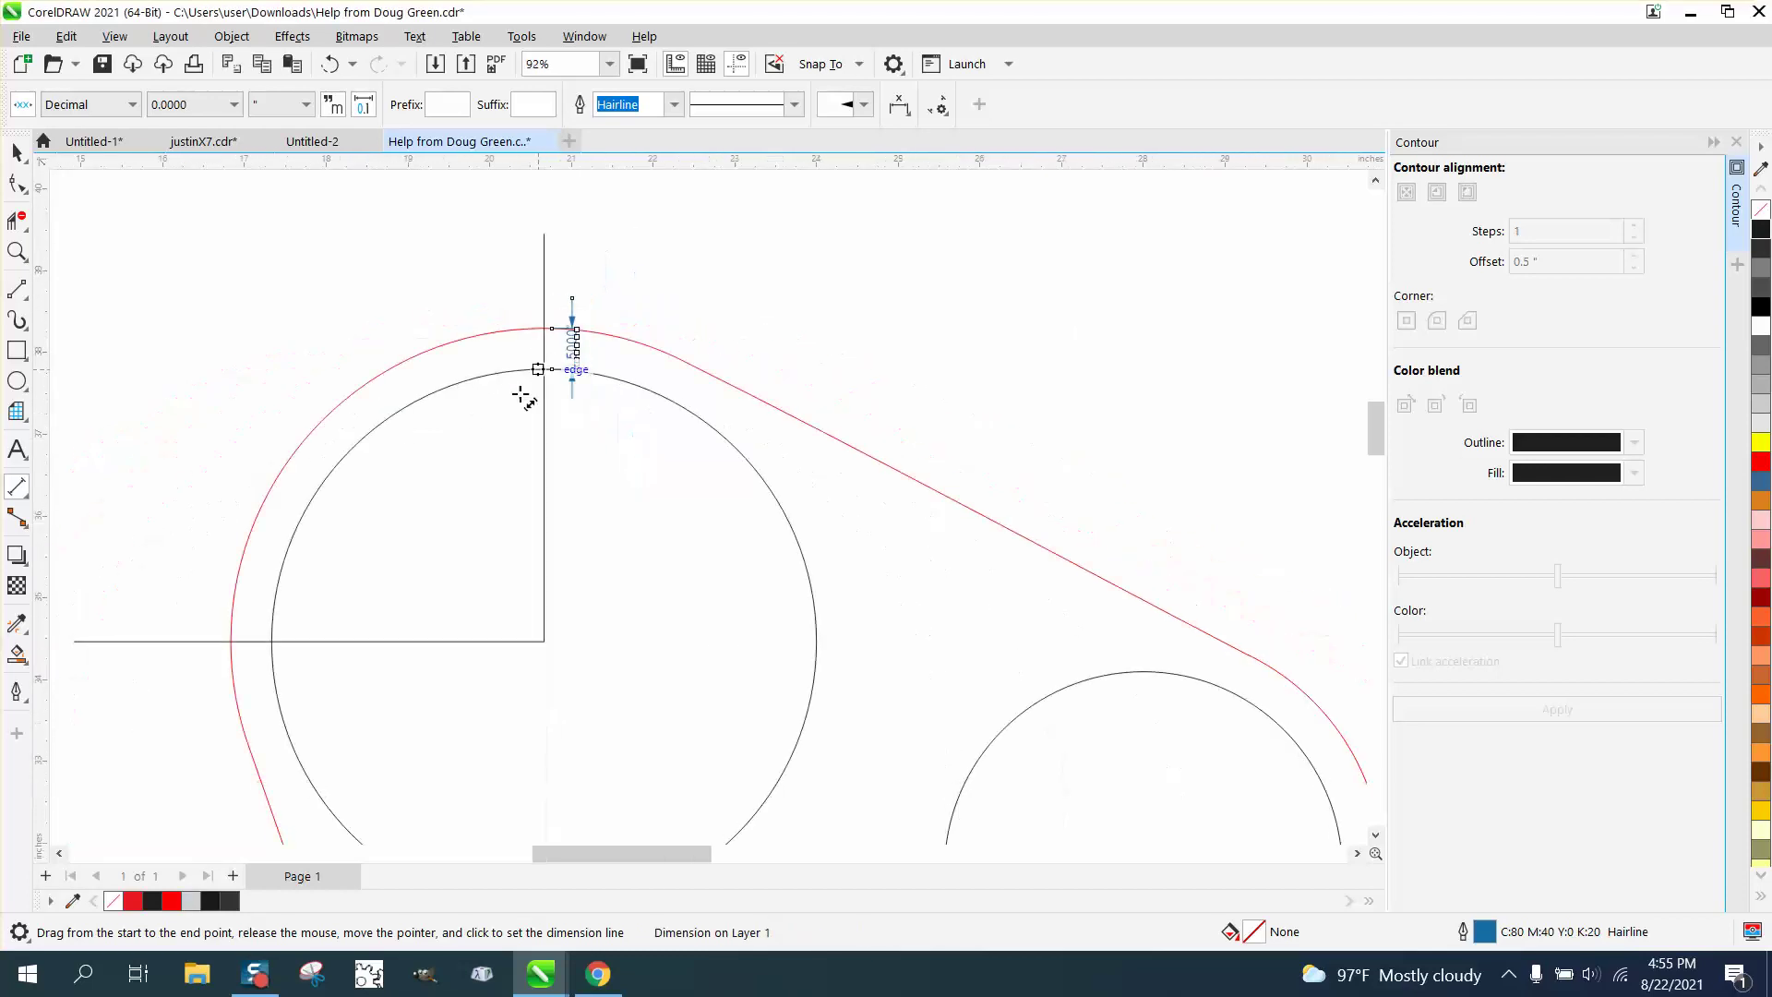
left_click_drag(274, 642, 232, 640)
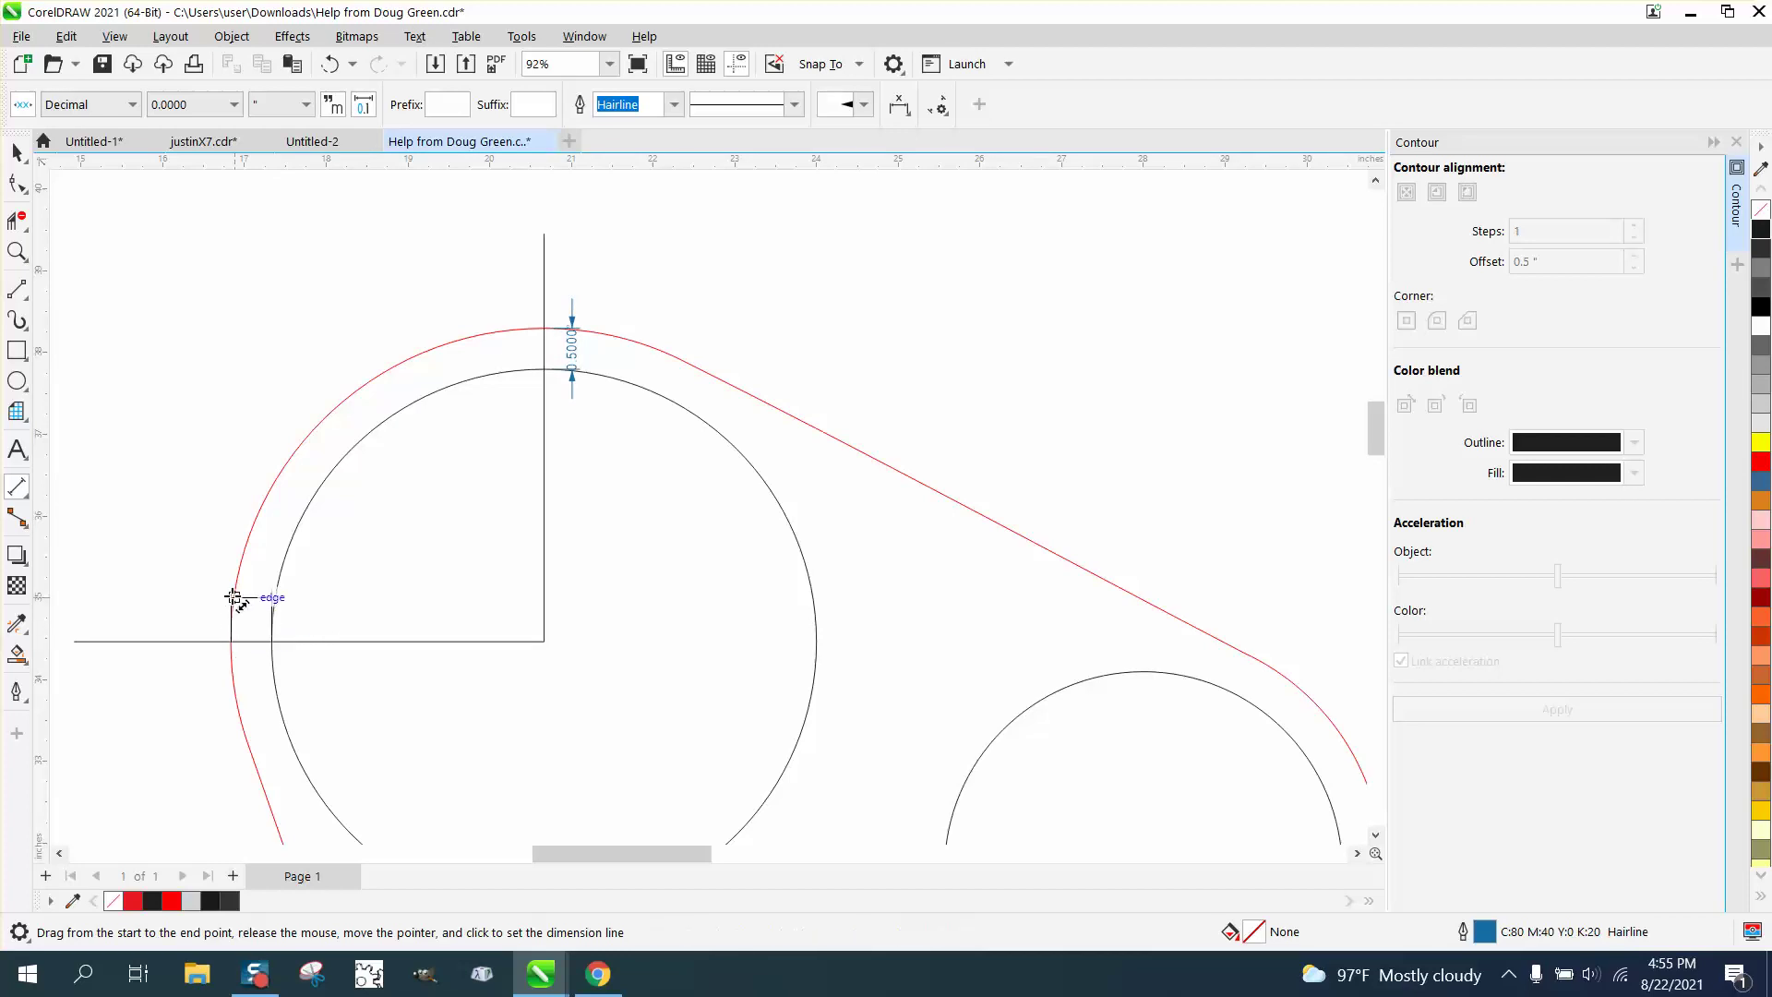
left_click(238, 593)
key("z")
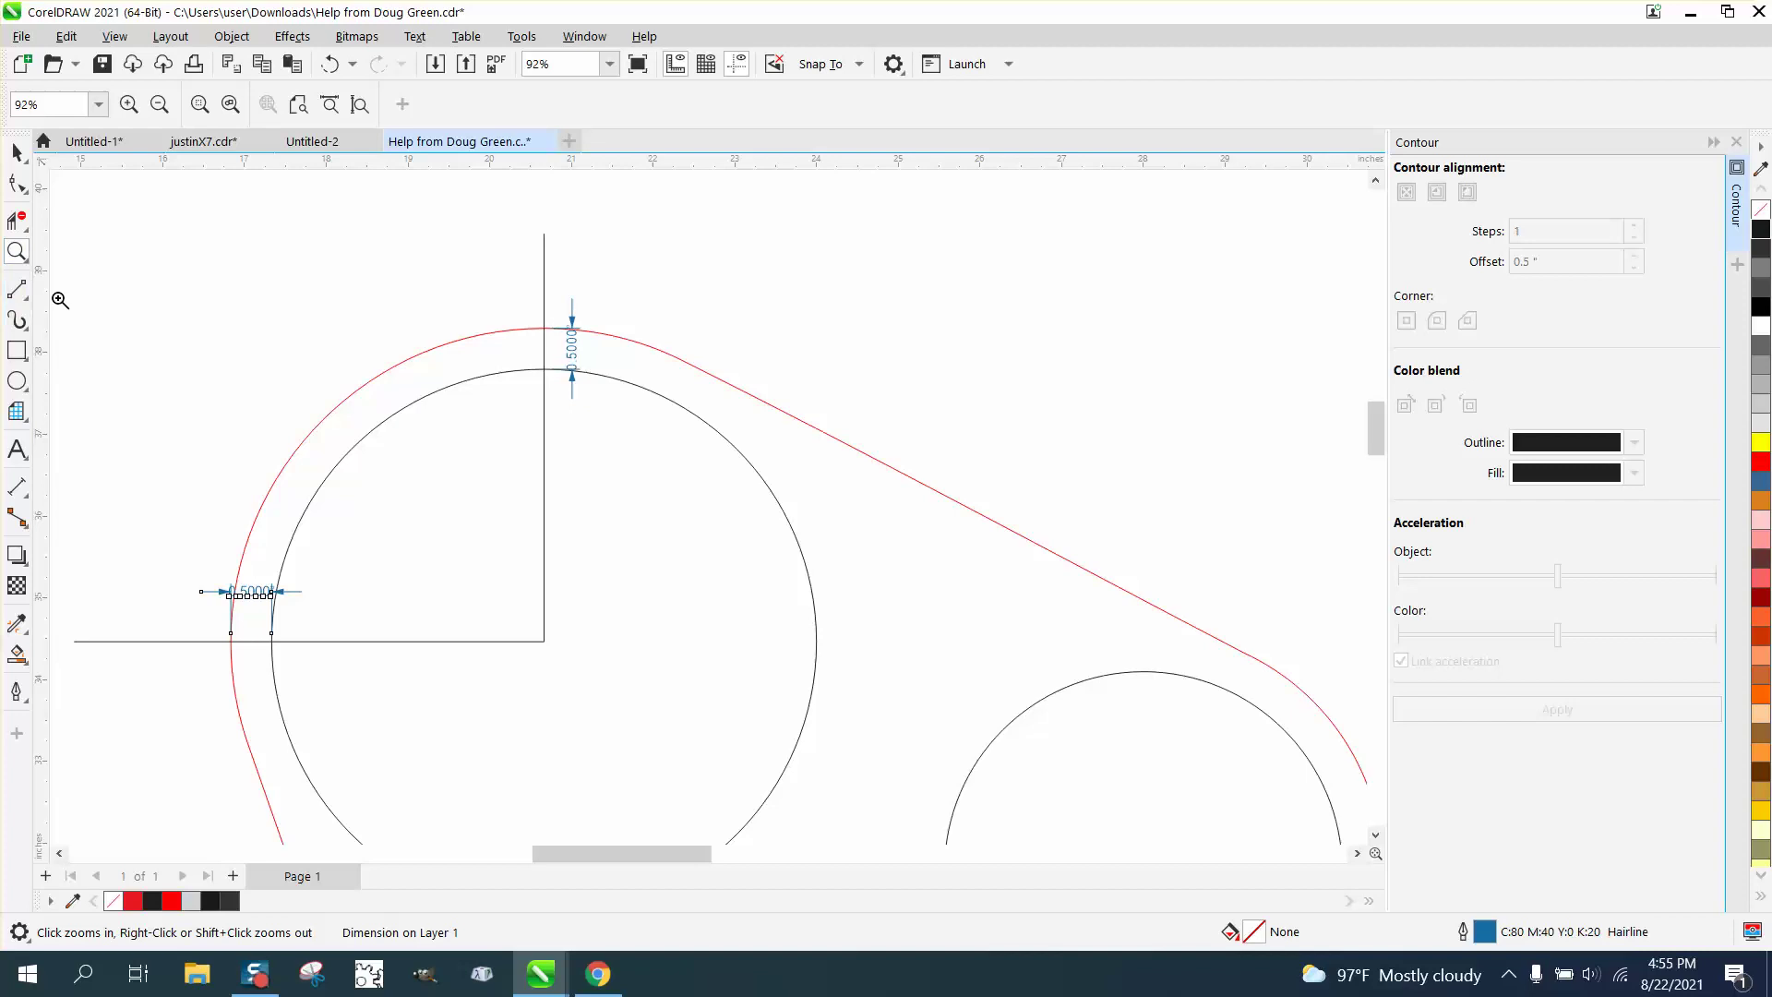
left_click_drag(206, 551, 362, 622)
Select and delete the measuring lines and dimensions, leaving only the red outline.
scroll(321, 596, "down", 6)
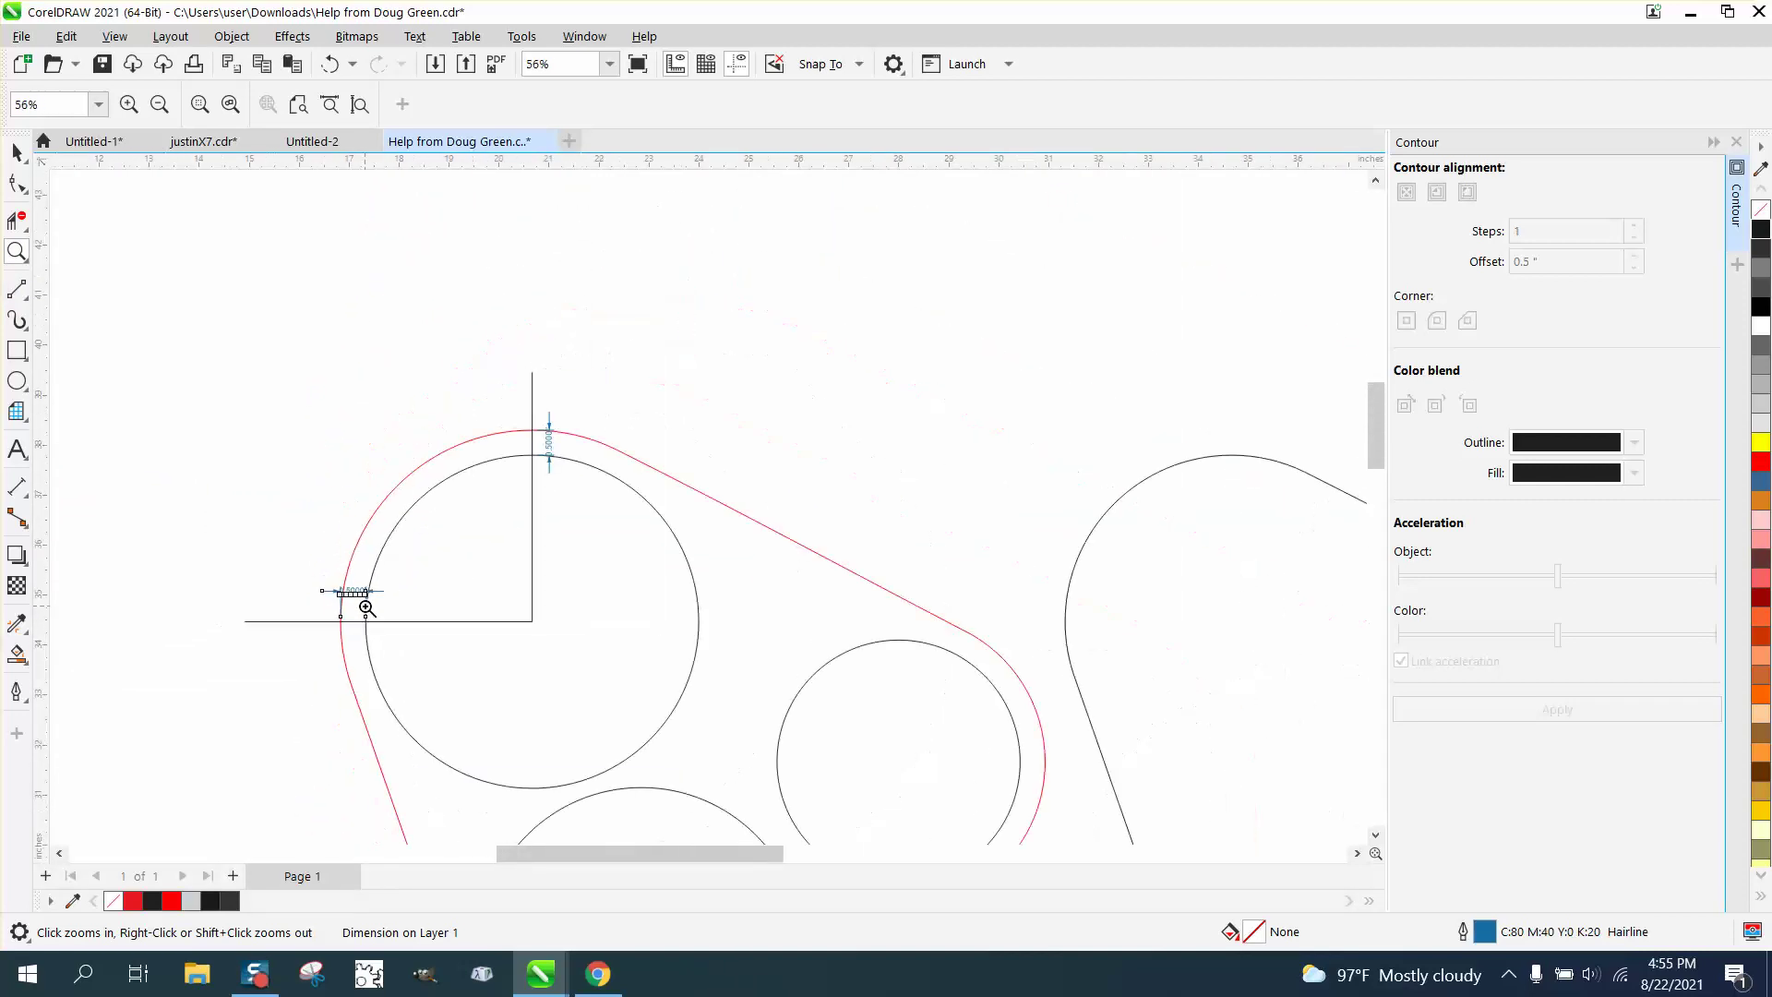
scroll(376, 643, "down", 1)
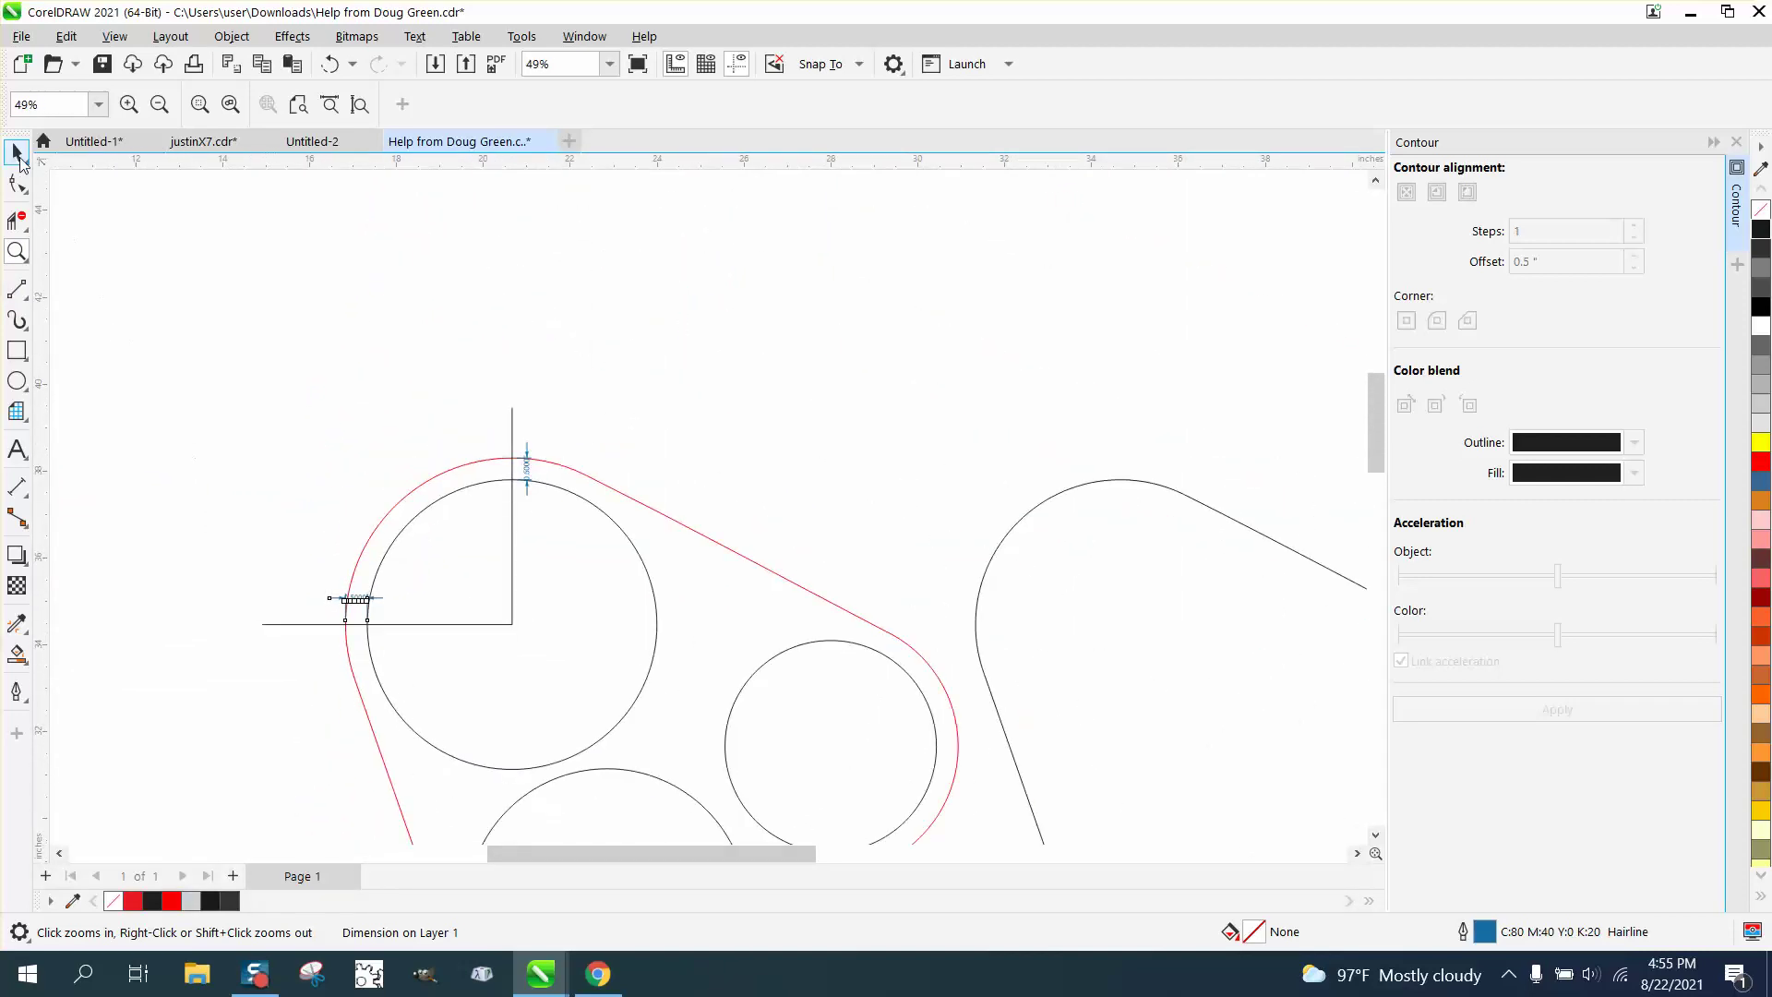
left_click(18, 154)
left_click(511, 431)
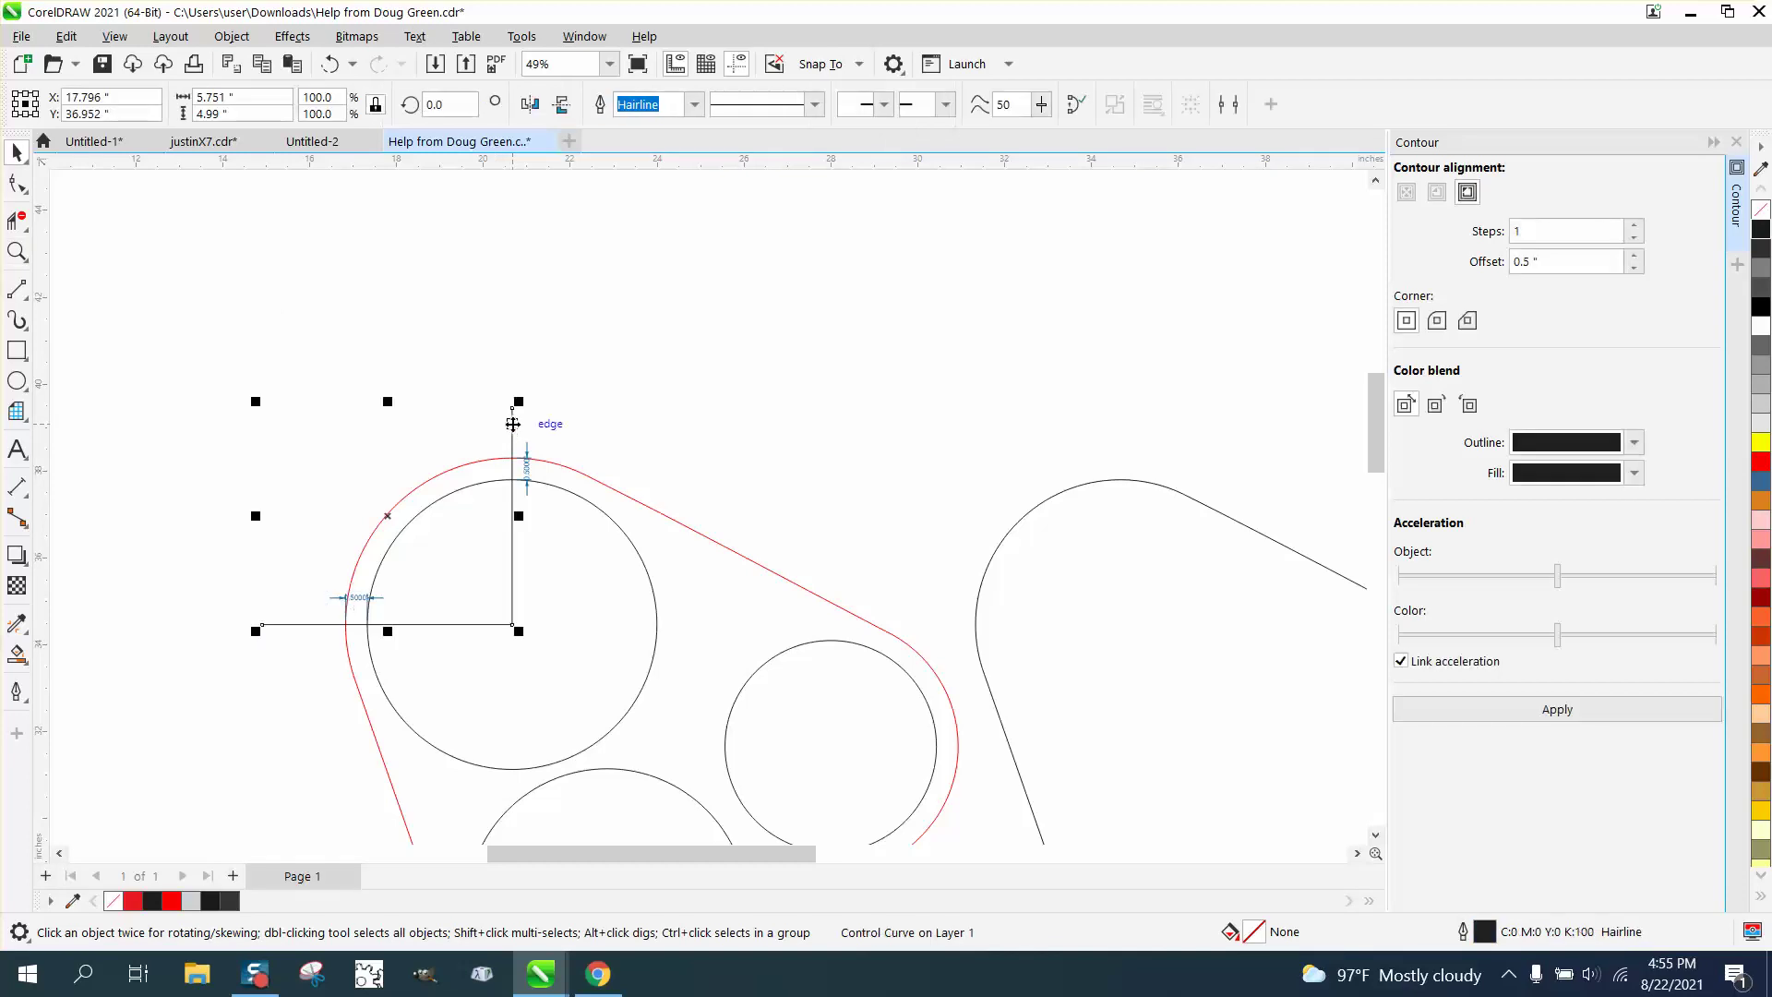
key("Delete")
scroll(517, 419, "down", 1)
scroll(517, 423, "down", 1)
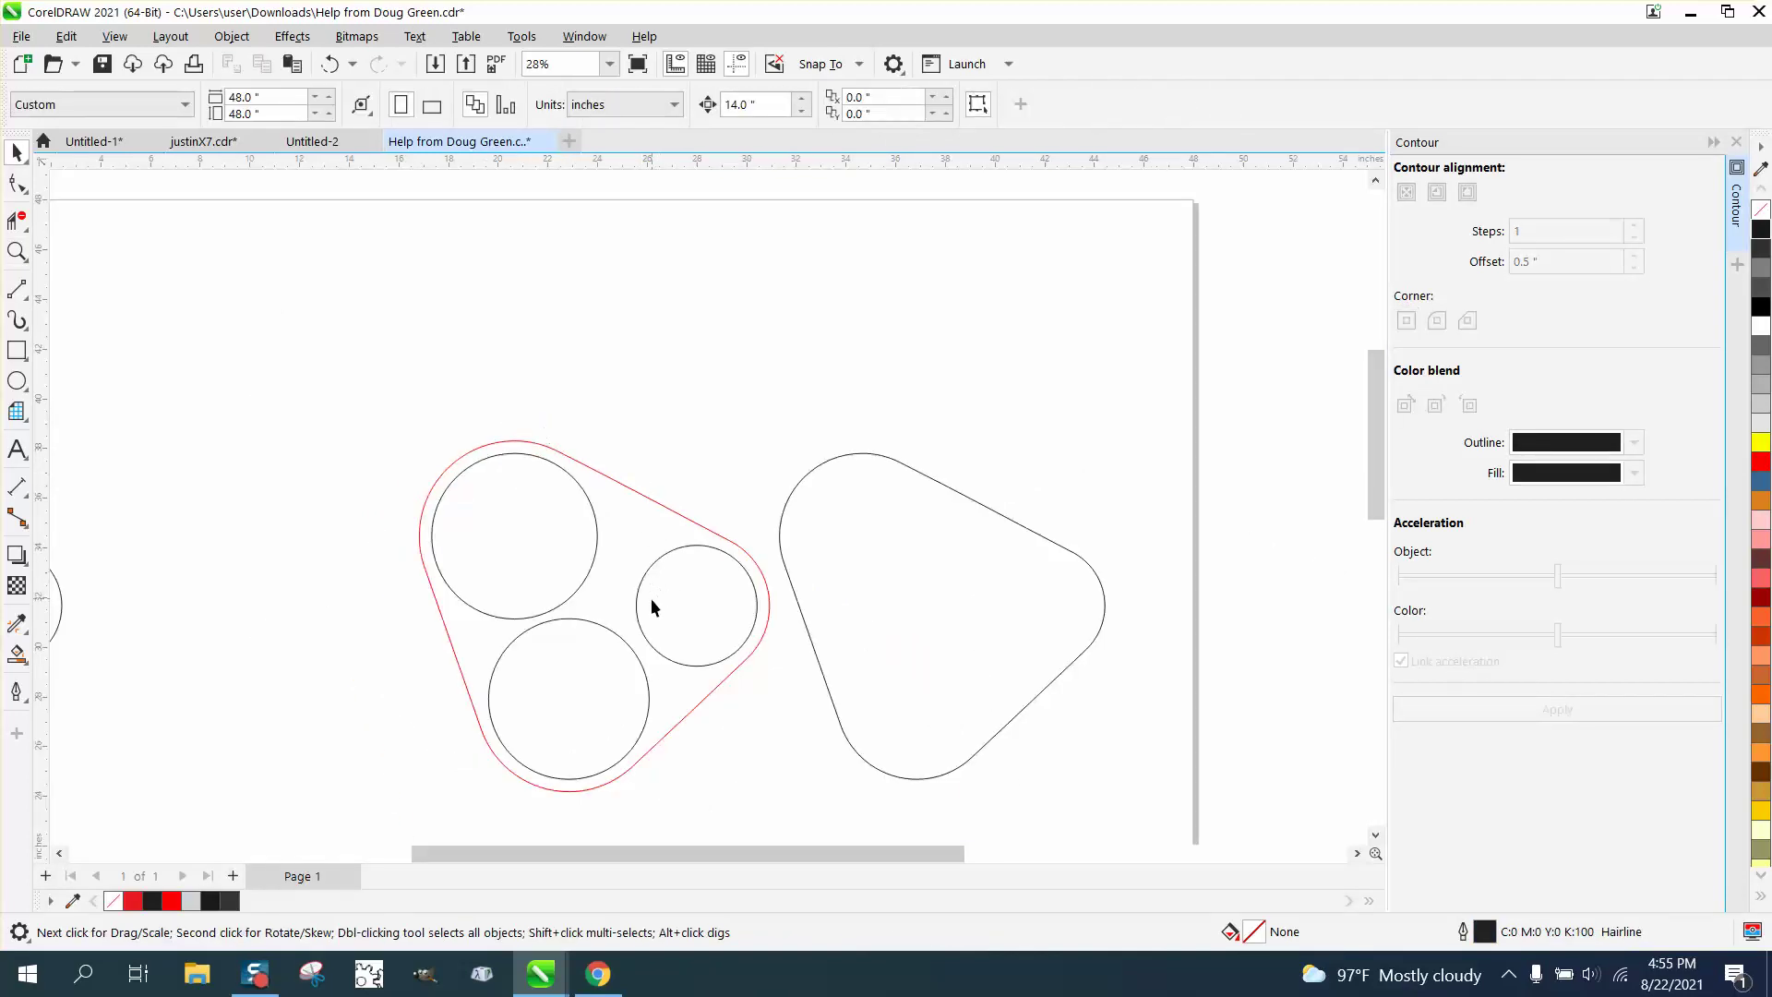